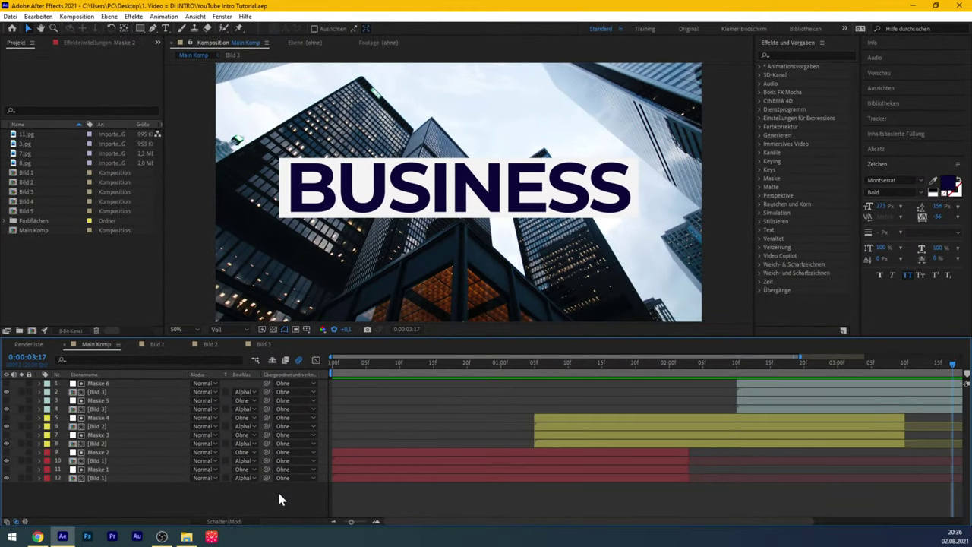
Preview the finished intro up to the FINANZEN frame, then start a new empty project.
{"action": "key", "text": "space"}
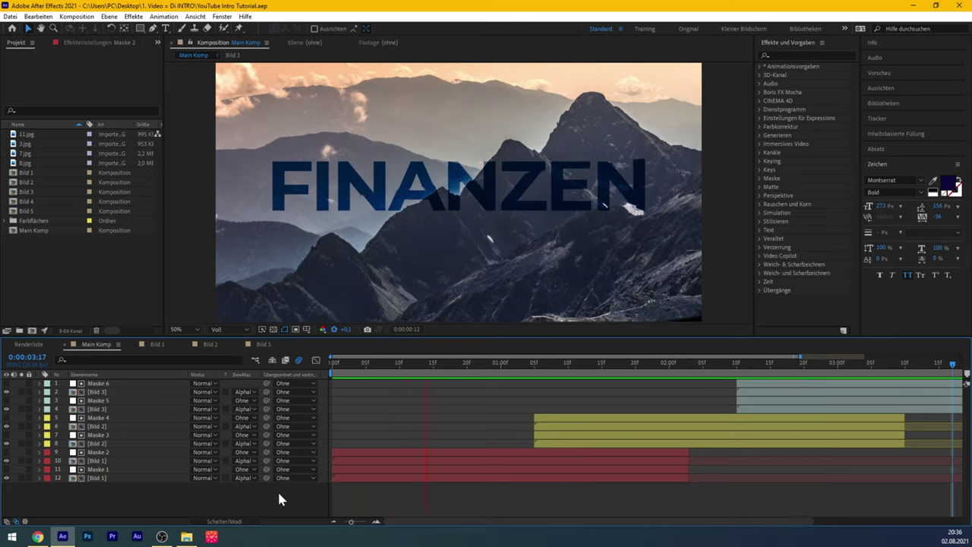
{"action": "key", "text": "space"}
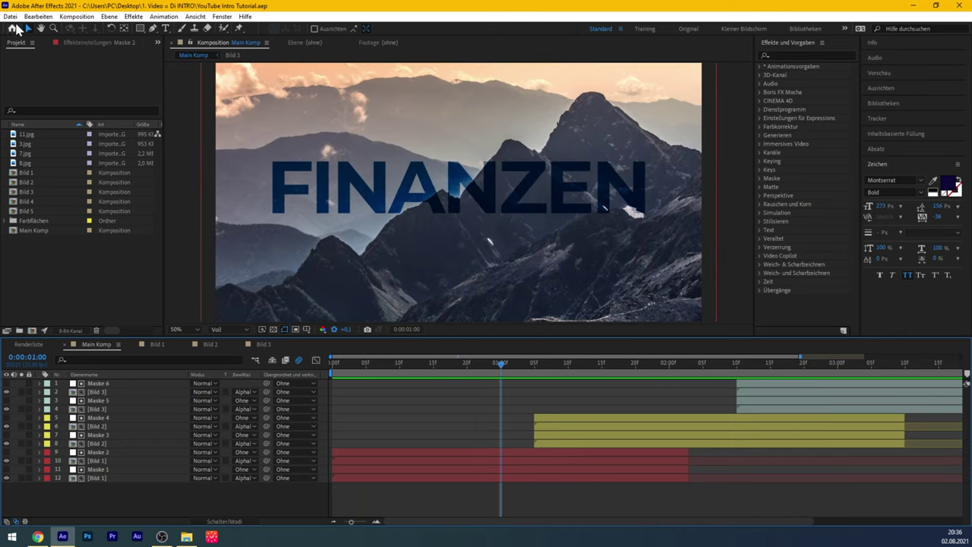
{"action": "left_click", "coordinate": [14, 19]}
{"action": "mouse_move", "coordinate": [154, 29]}
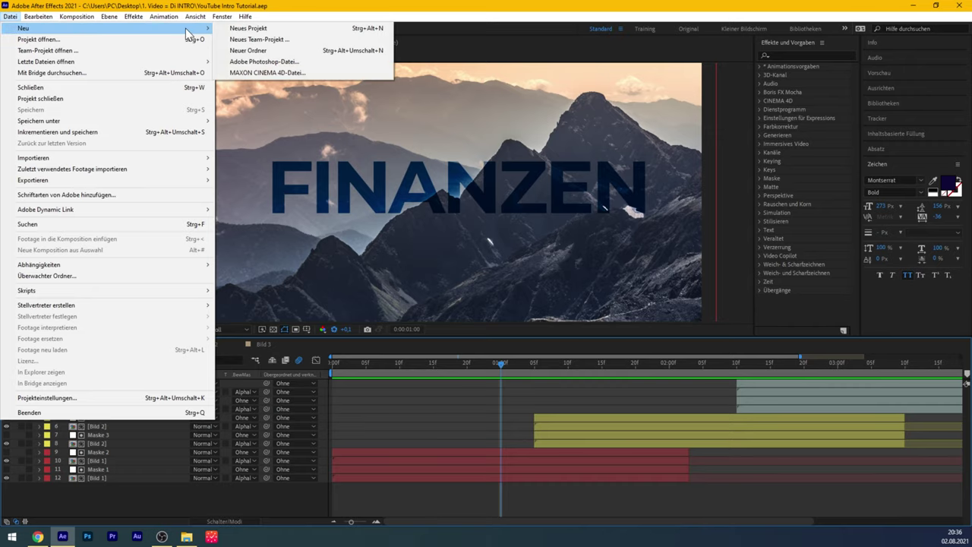
{"action": "left_click", "coordinate": [255, 30]}
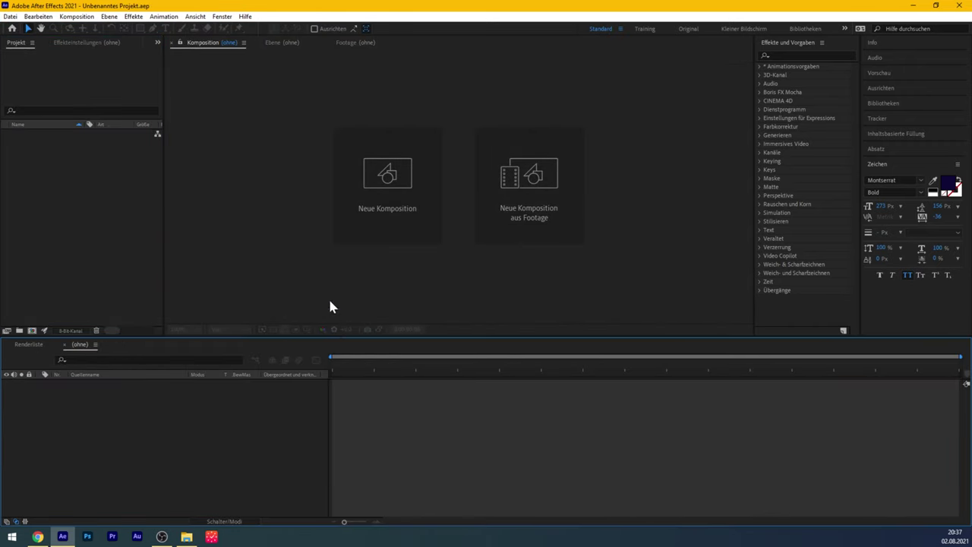
Create the composition Main Komp at 1920×1080, 25 fps, 5 seconds long.
{"action": "left_click", "coordinate": [392, 176]}
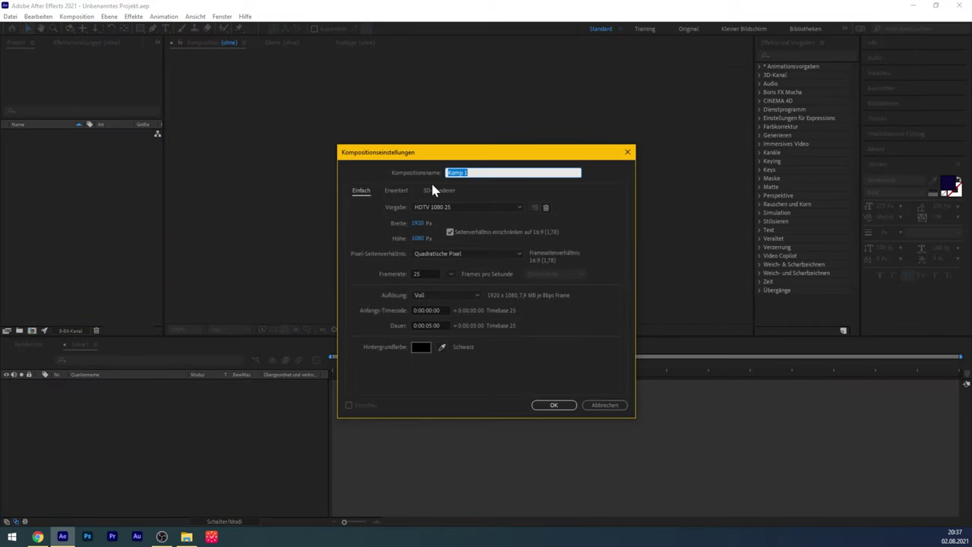
{"action": "type", "text": "Main"}
{"action": "left_click", "coordinate": [555, 404]}
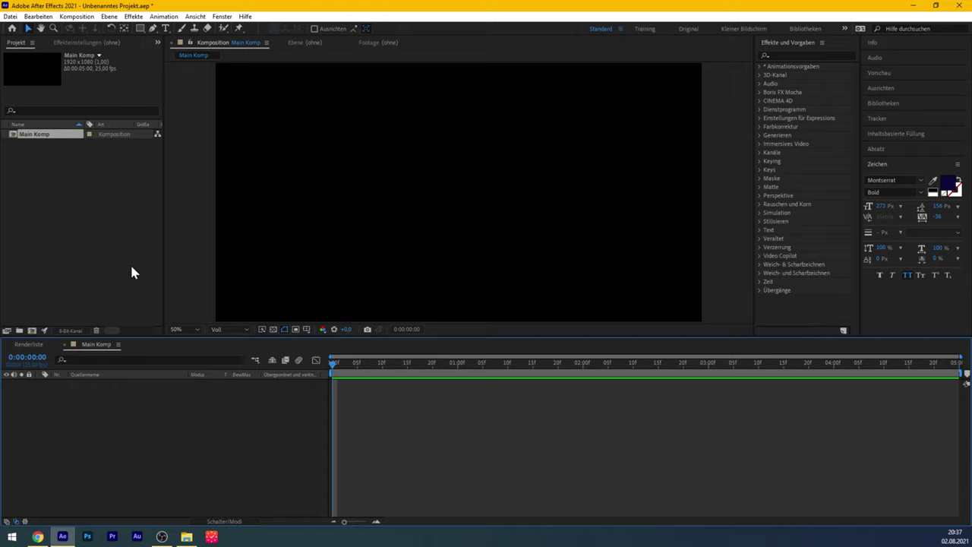
Create a new 1920×1080 composition named Bild 1.
{"action": "left_click", "coordinate": [31, 331]}
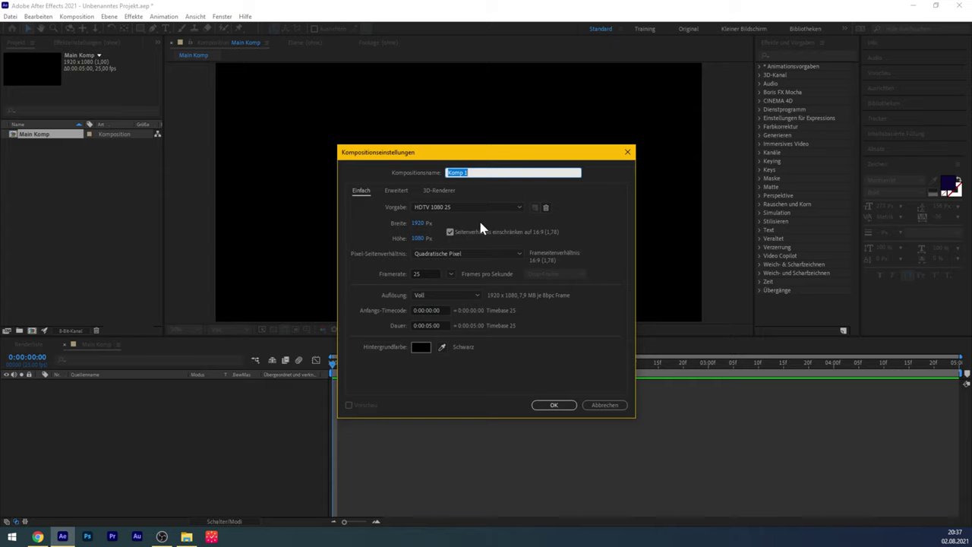
{"action": "type", "text": "Bild"}
{"action": "left_click", "coordinate": [558, 405]}
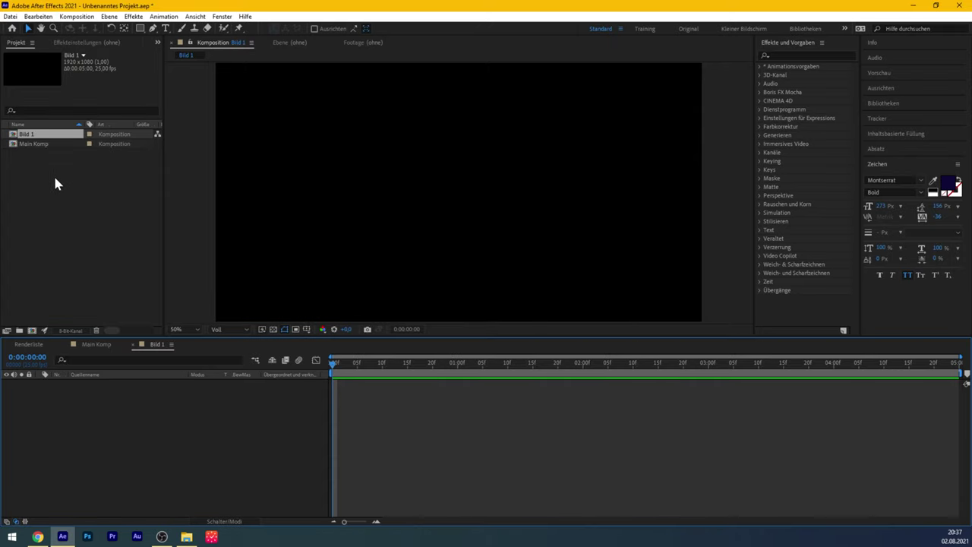
Duplicate Bild 1 with Ctrl+D into Bild 2 through Bild 5, then reselect Bild 1.
{"action": "left_click", "coordinate": [36, 135]}
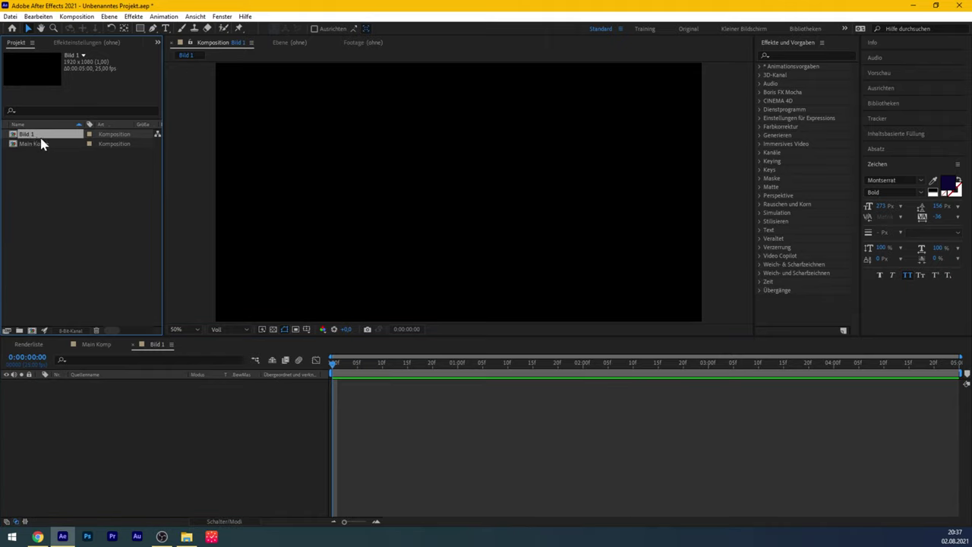
{"action": "key", "text": "ctrl+d"}
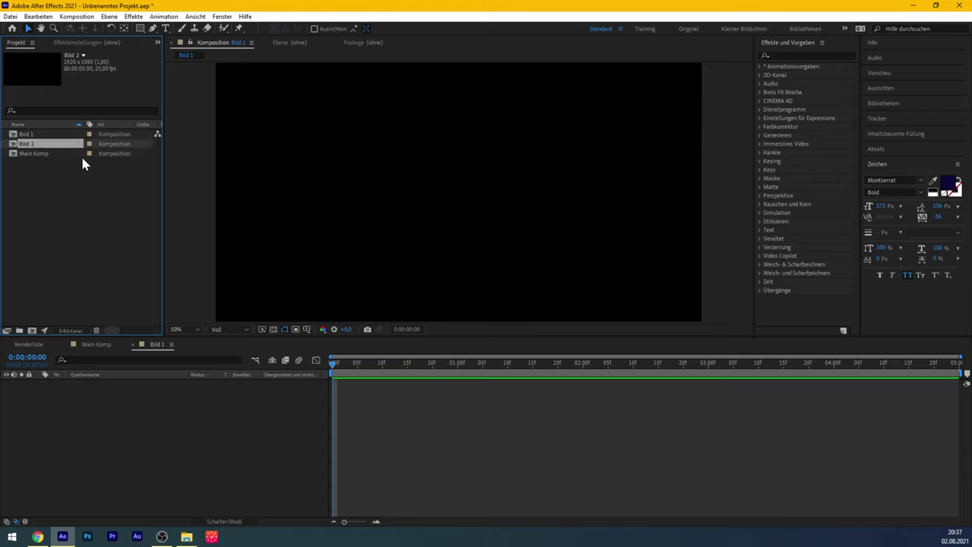
{"action": "key", "text": "ctrl+d"}
{"action": "key", "text": "ctrl+d"}
{"action": "key", "text": "ctrl+d"}
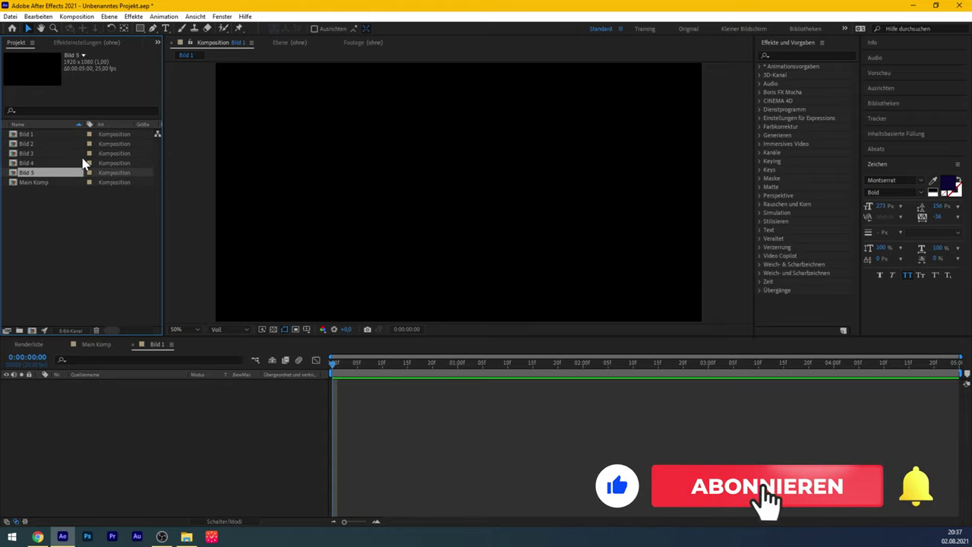
{"action": "left_click", "coordinate": [38, 135]}
{"action": "left_click", "coordinate": [95, 345]}
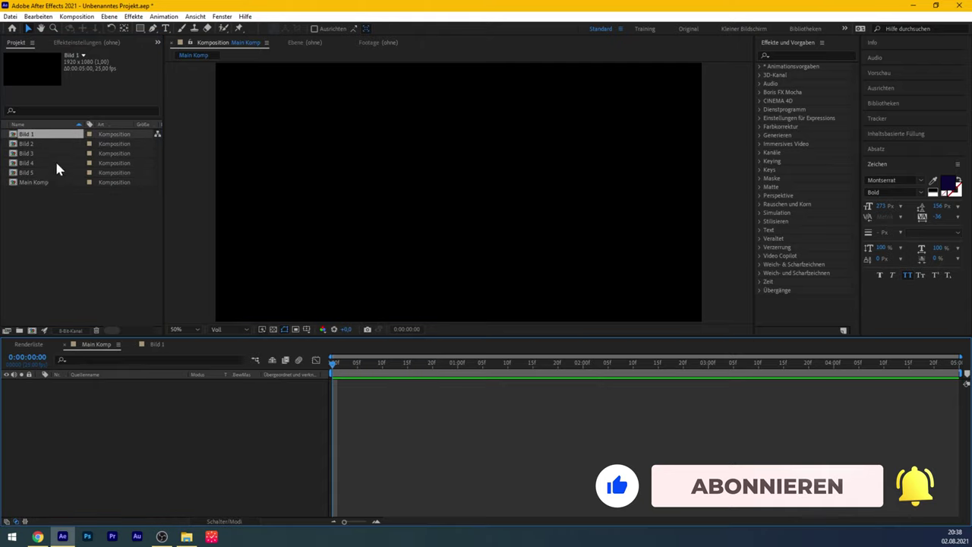
Drop Bild 1 into the Main Komp timeline, open Bild 1, and open the Bilder photo folder.
{"action": "left_click_drag", "start_coordinate": [25, 134], "coordinate": [121, 399]}
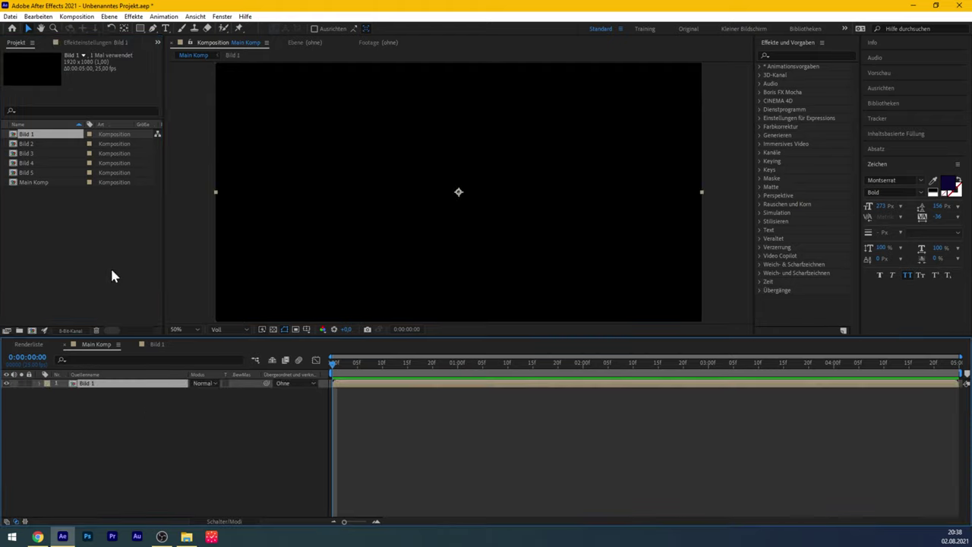
{"action": "left_click", "coordinate": [155, 346]}
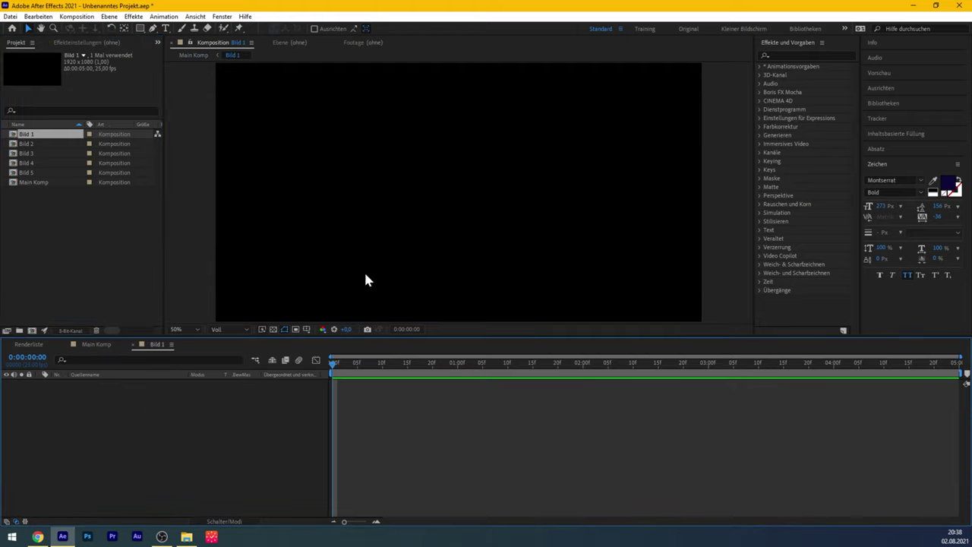
{"action": "left_click", "coordinate": [186, 537]}
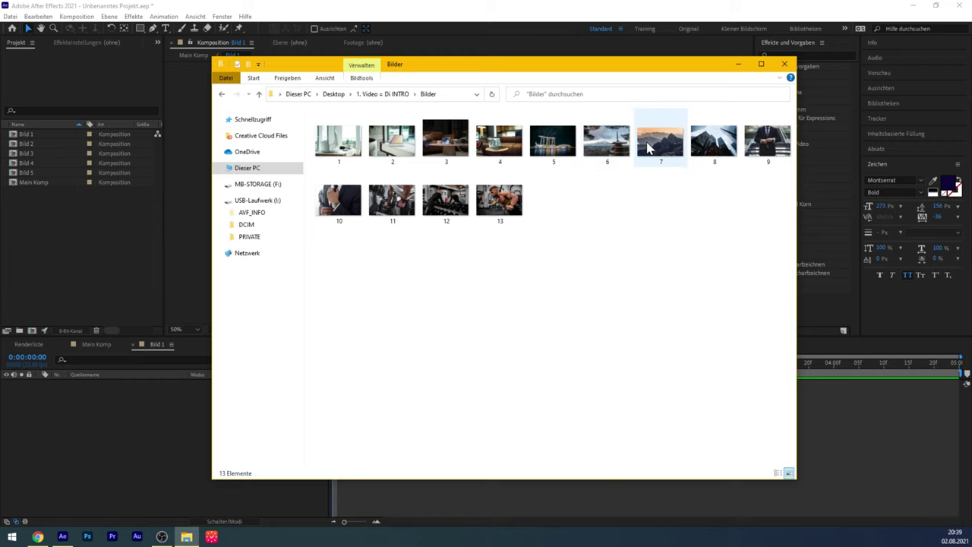
Place 7.jpg in Bild 1 at 37% scale, fit the view, and return to Main Komp.
{"action": "mouse_move", "coordinate": [657, 142]}
{"action": "left_mouse_down"}
{"action": "mouse_move", "coordinate": [447, 239]}
{"action": "mouse_move", "coordinate": [119, 445]}
{"action": "left_mouse_up"}
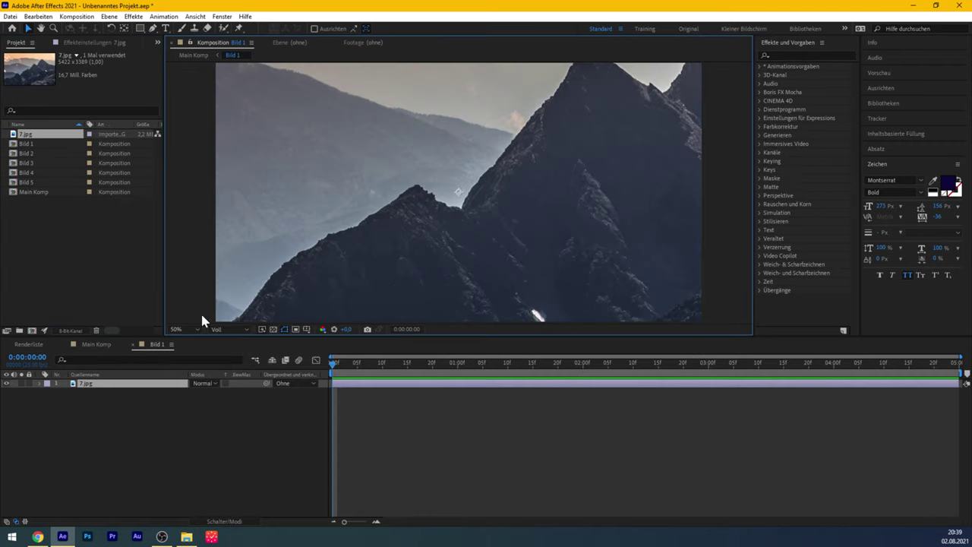
{"action": "key", "text": "s"}
{"action": "left_click_drag", "start_coordinate": [216, 393], "coordinate": [185, 404]}
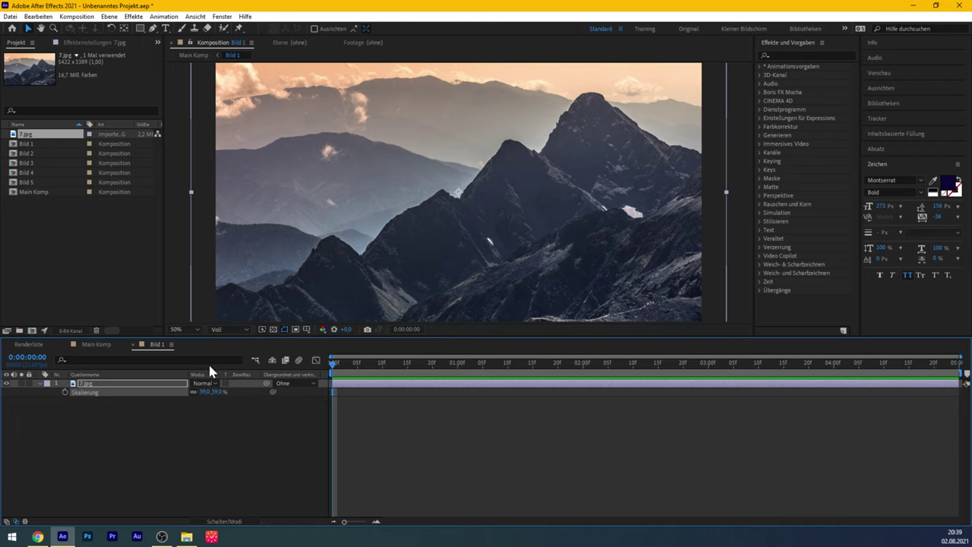
{"action": "left_click_drag", "start_coordinate": [206, 392], "coordinate": [202, 391]}
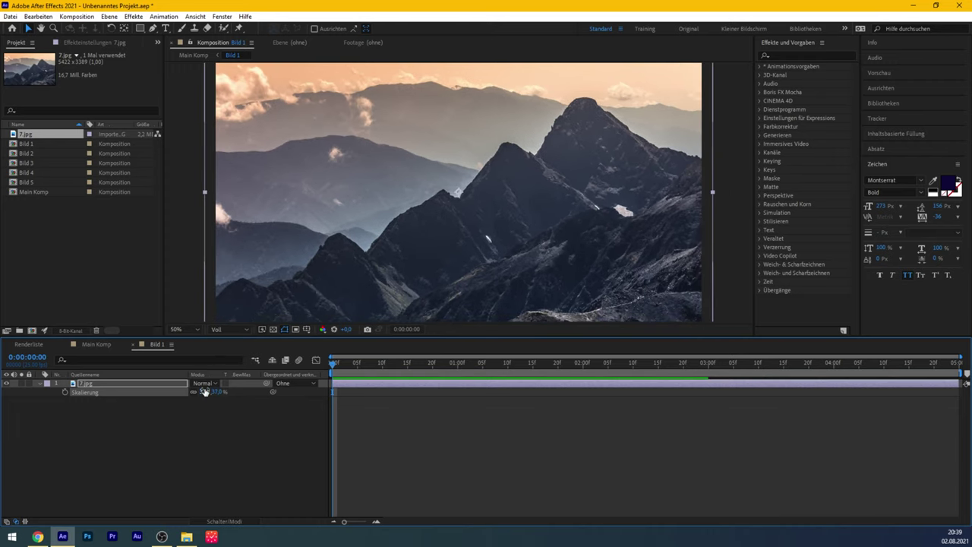
{"action": "left_click", "coordinate": [213, 441]}
{"action": "left_click", "coordinate": [193, 329]}
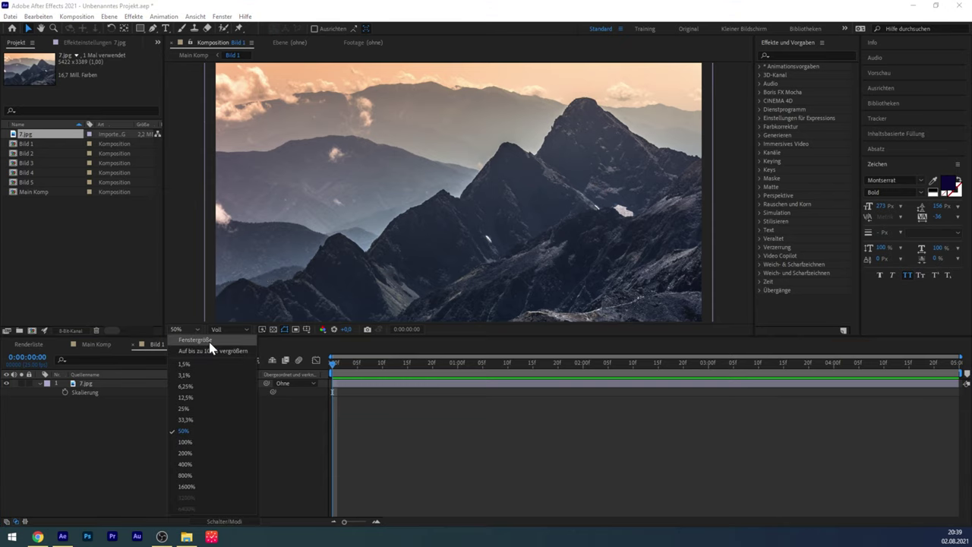
{"action": "left_click", "coordinate": [235, 347]}
{"action": "left_click", "coordinate": [274, 441]}
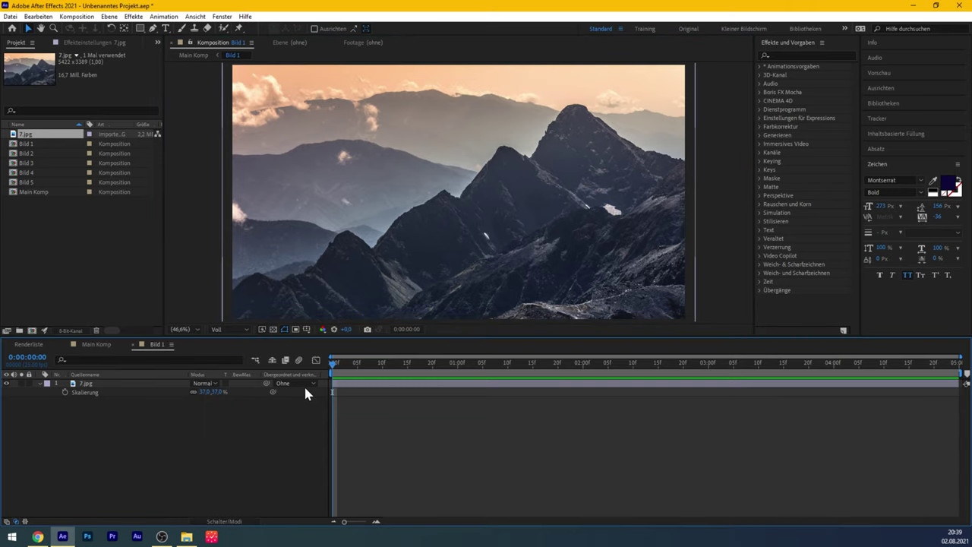
{"action": "left_click", "coordinate": [133, 345]}
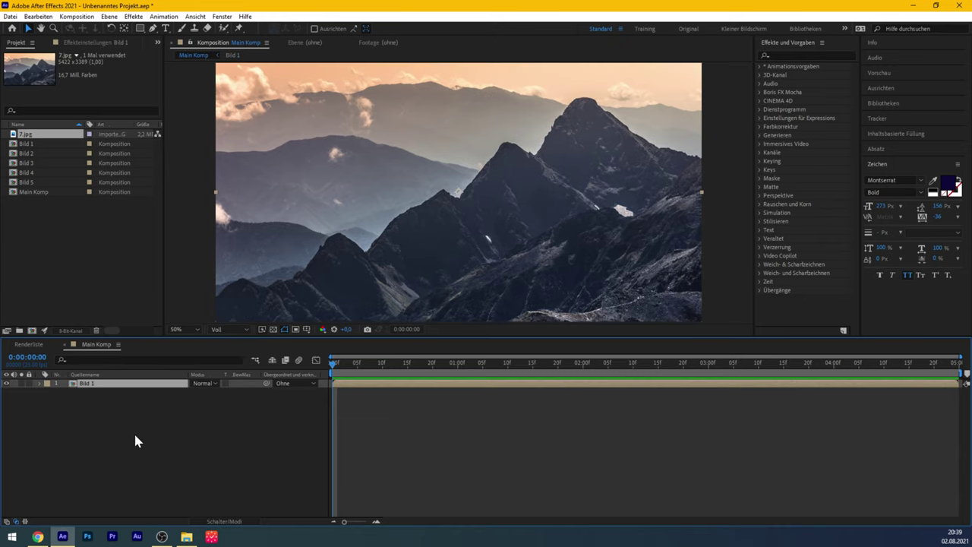
Add a new layer above Bild 1 and name it Maske 1.
{"action": "right_click", "coordinate": [128, 408]}
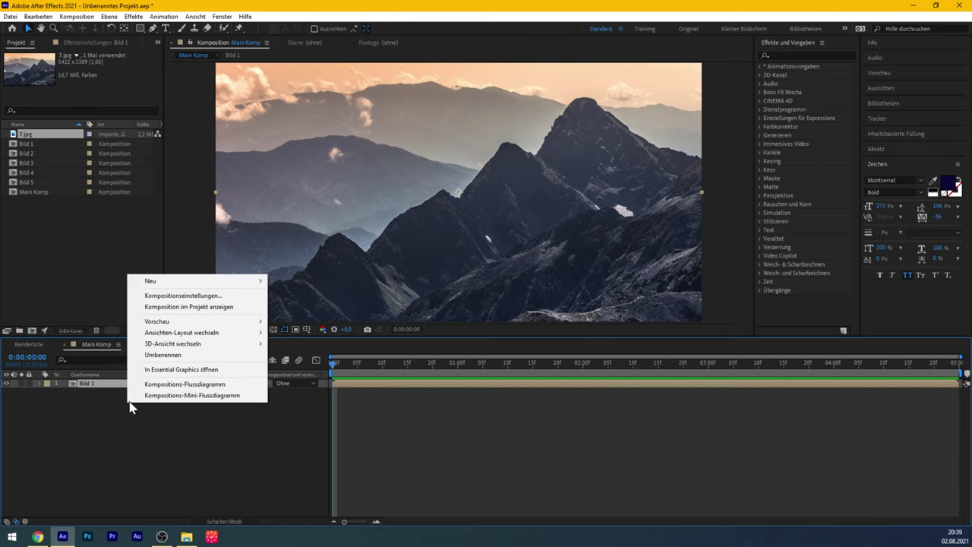
{"action": "mouse_move", "coordinate": [250, 281]}
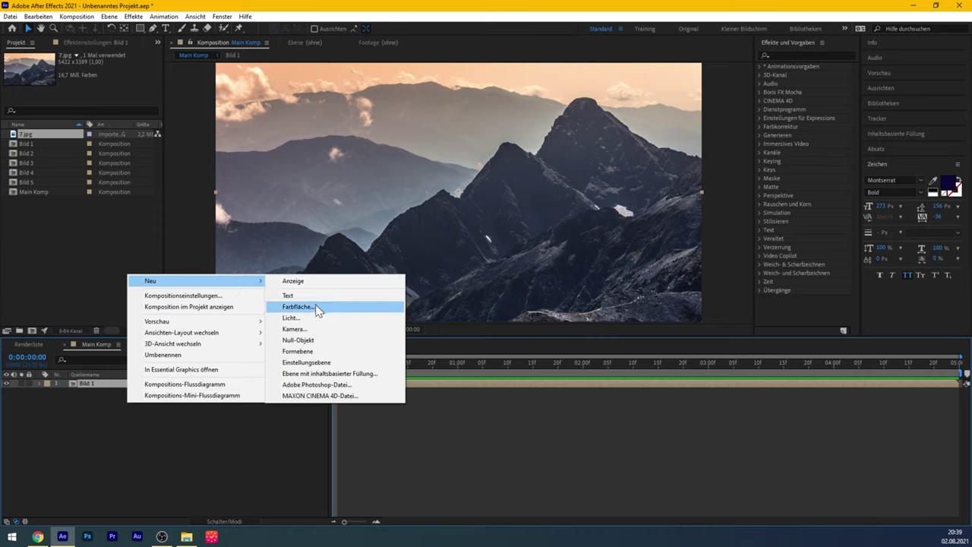
{"action": "left_click", "coordinate": [329, 363]}
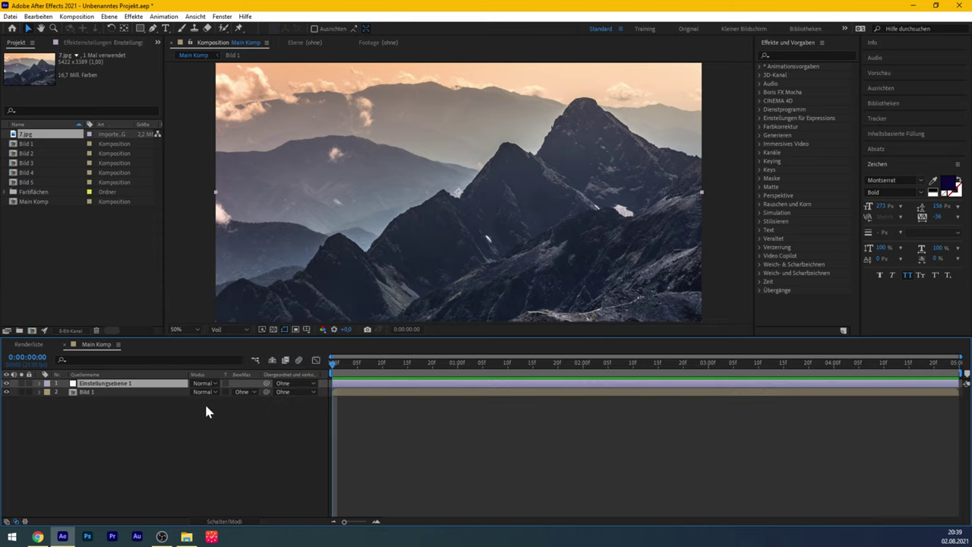
{"action": "key", "text": "Return"}
{"action": "type", "text": "Ma"}
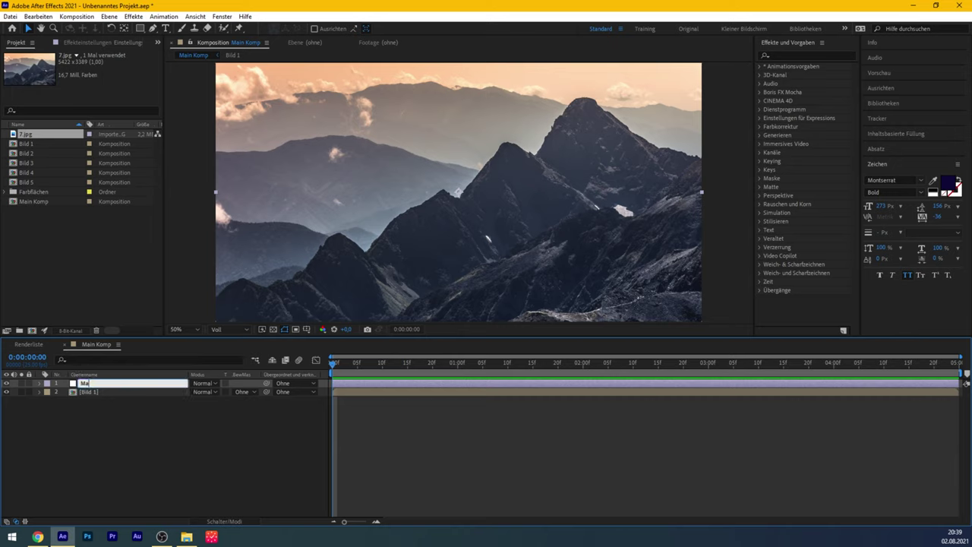
{"action": "type", "text": "ske 1"}
{"action": "key", "text": "Return"}
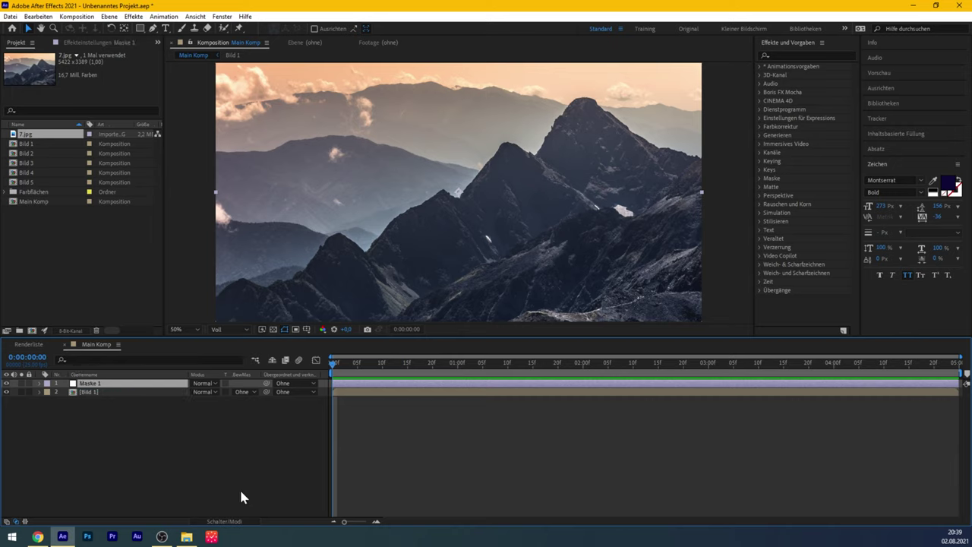
Set Bild 1's track matte to Alpha Matte from Maske 1, then select Maske 1.
{"action": "left_click", "coordinate": [232, 522]}
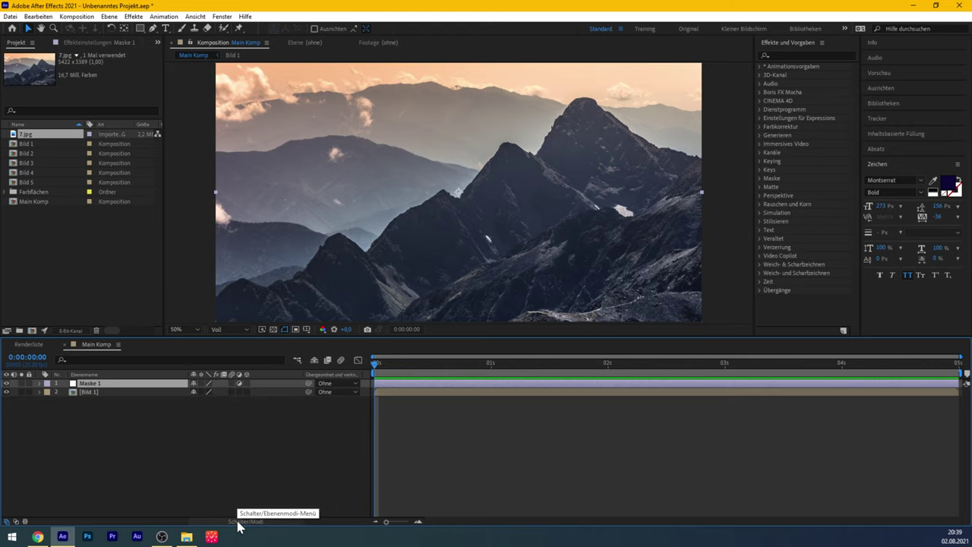
{"action": "left_click", "coordinate": [233, 522]}
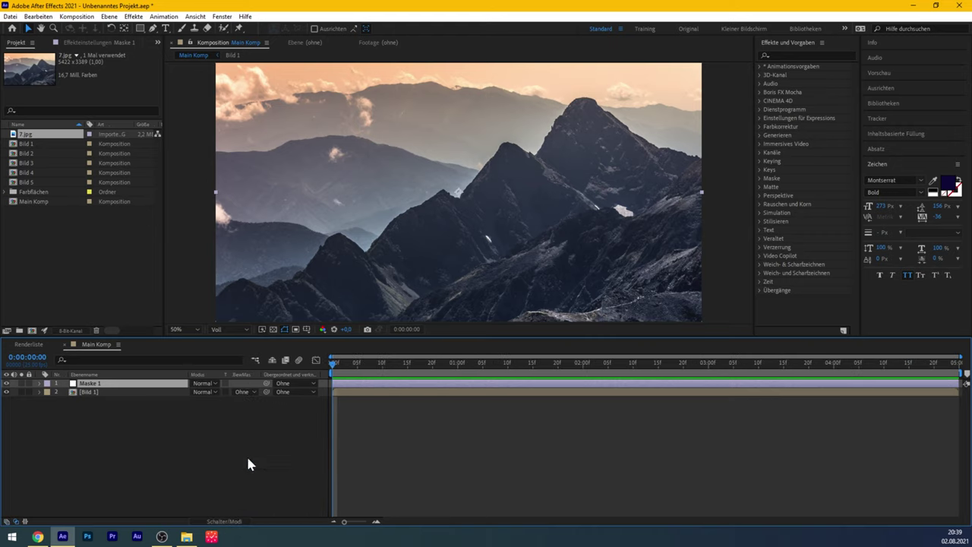
{"action": "left_click", "coordinate": [243, 393]}
{"action": "left_click", "coordinate": [284, 416]}
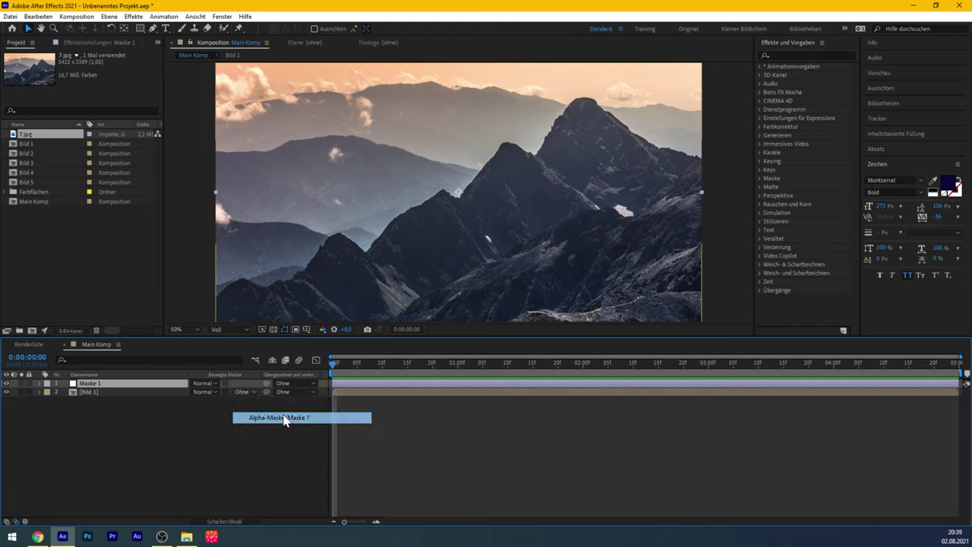
{"action": "left_click", "coordinate": [212, 435]}
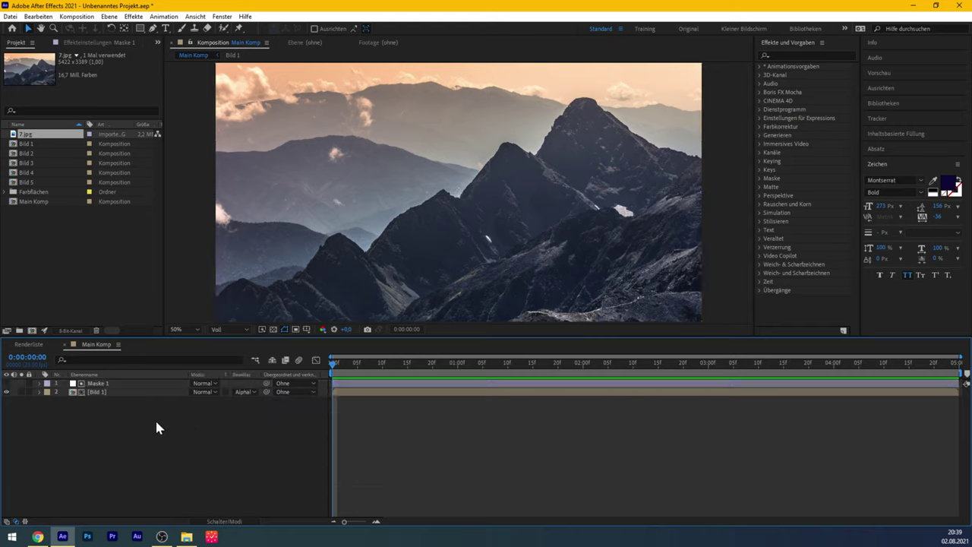
{"action": "left_click", "coordinate": [98, 384]}
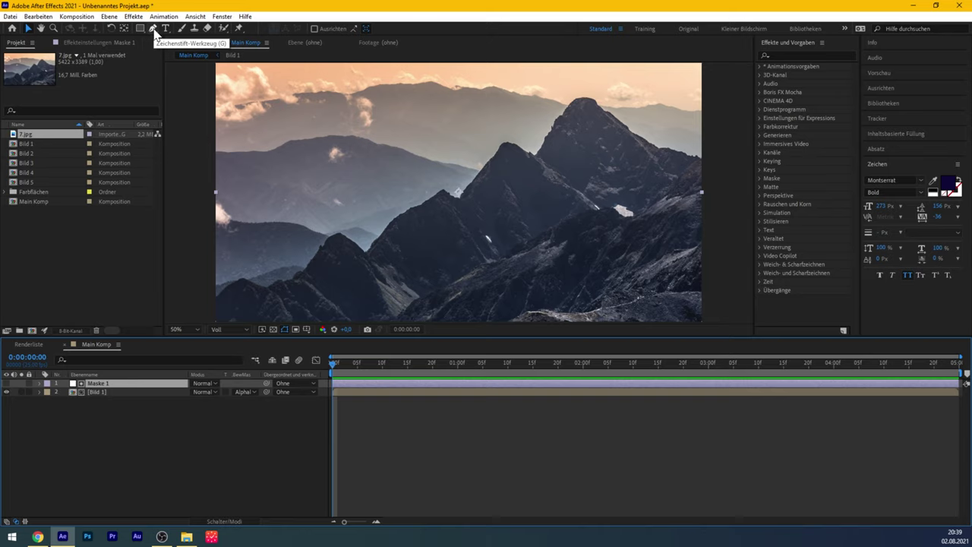
Draw a thin four-point slanted Pen mask on Maske 1, from upper right to left.
{"action": "left_click", "coordinate": [153, 29]}
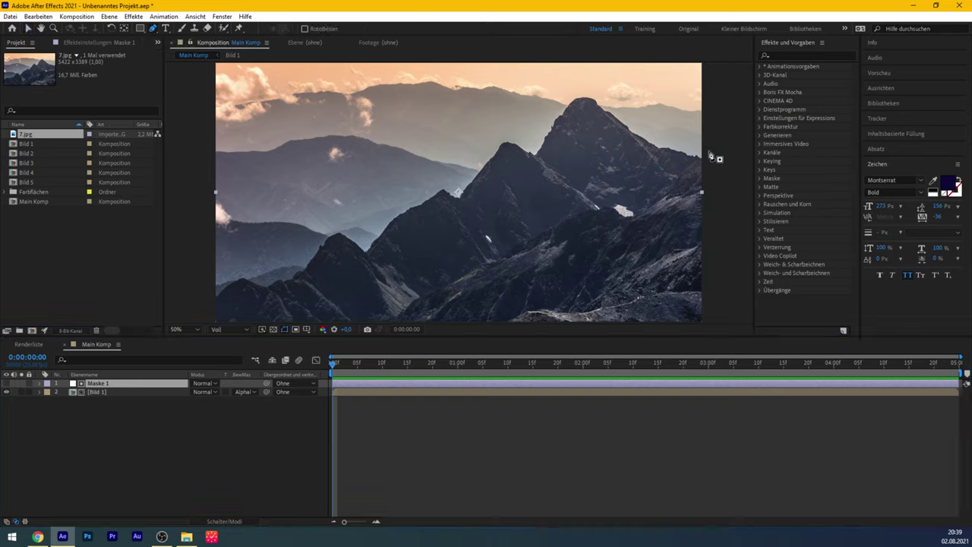
{"action": "left_click", "coordinate": [711, 144]}
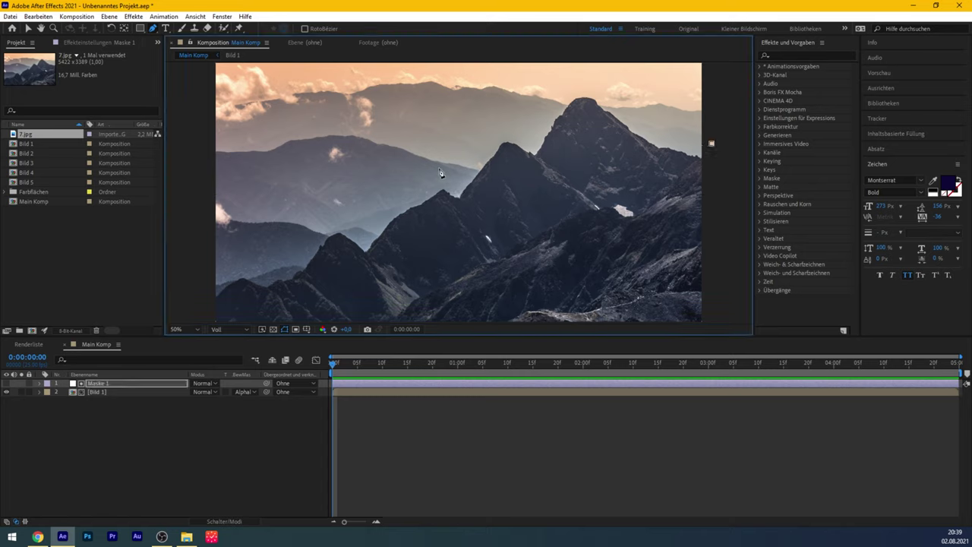
{"action": "left_click", "coordinate": [204, 204]}
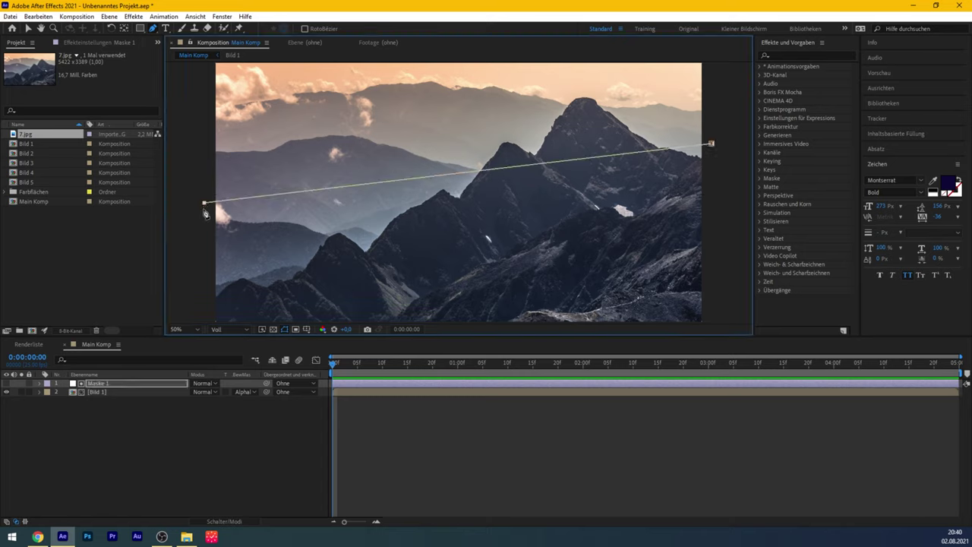
{"action": "left_click", "coordinate": [712, 153]}
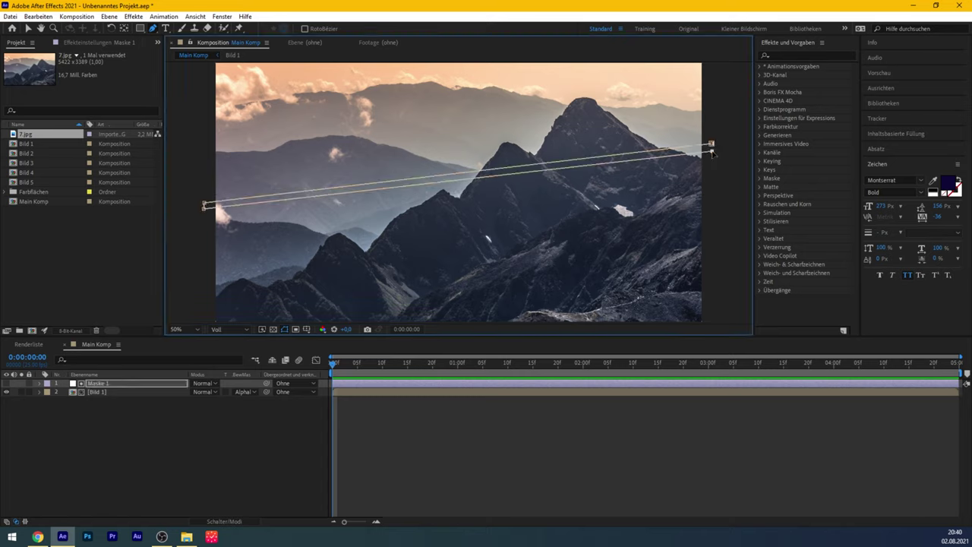
{"action": "left_click", "coordinate": [712, 145]}
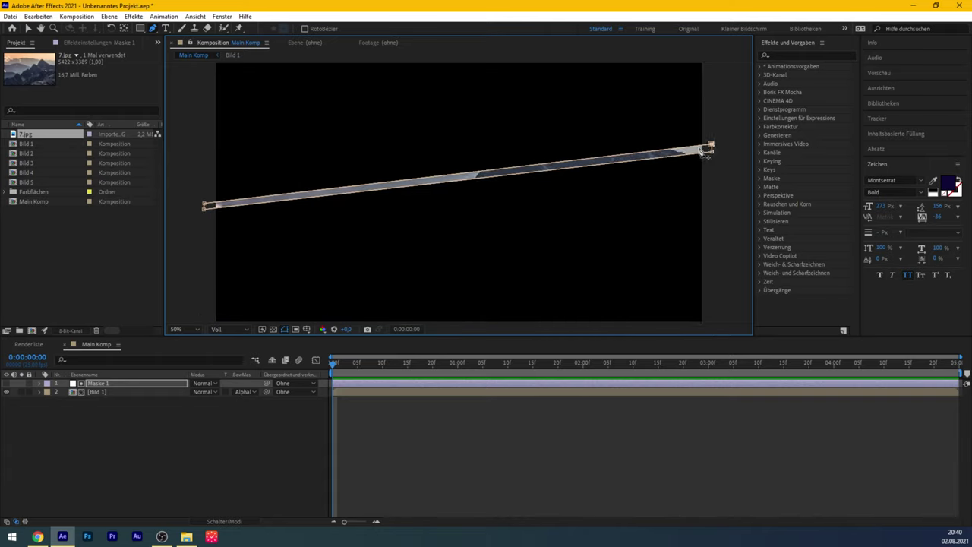
Merge the mask's end points into a thin slanted line, then show Maske 1's mask properties.
{"action": "scroll", "coordinate": [703, 160], "scroll_direction": "up", "scroll_amount": 3}
{"action": "scroll", "coordinate": [668, 200], "scroll_direction": "up", "scroll_amount": 2}
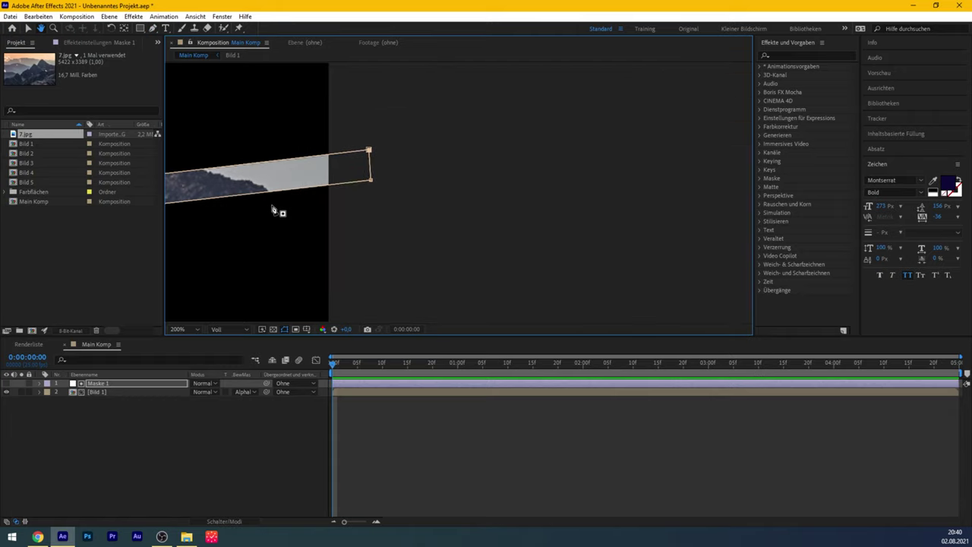
{"action": "left_click_drag", "start_coordinate": [439, 237], "coordinate": [431, 120]}
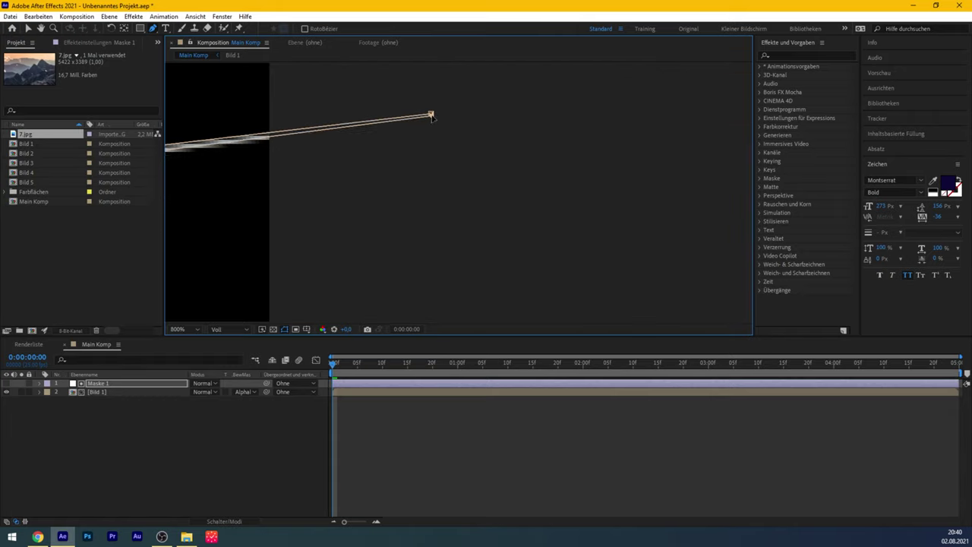
{"action": "scroll", "coordinate": [414, 158], "scroll_direction": "down", "scroll_amount": 6}
{"action": "scroll", "coordinate": [312, 241], "scroll_direction": "down", "scroll_amount": 2}
{"action": "scroll", "coordinate": [360, 189], "scroll_direction": "up", "scroll_amount": 2}
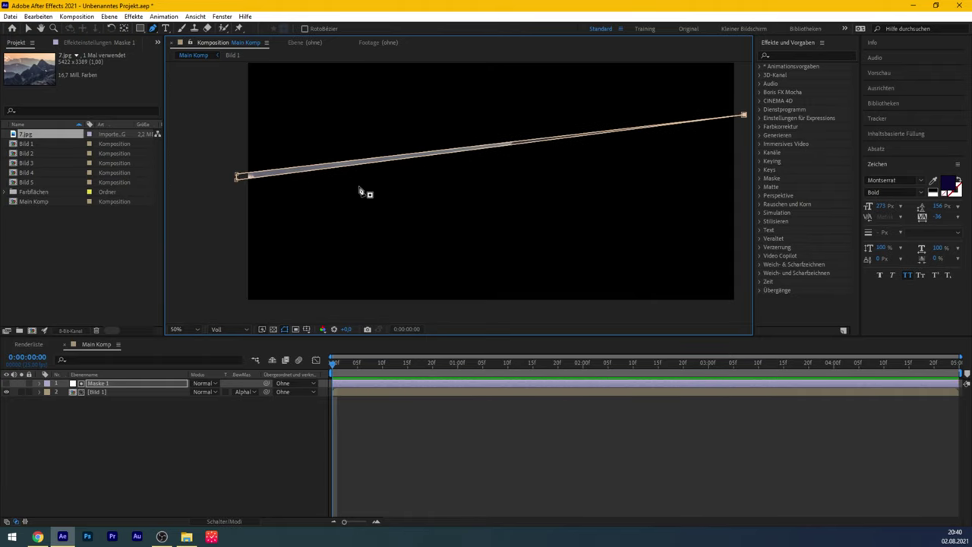
{"action": "scroll", "coordinate": [233, 180], "scroll_direction": "up", "scroll_amount": 2}
{"action": "scroll", "coordinate": [479, 262], "scroll_direction": "down", "scroll_amount": 1}
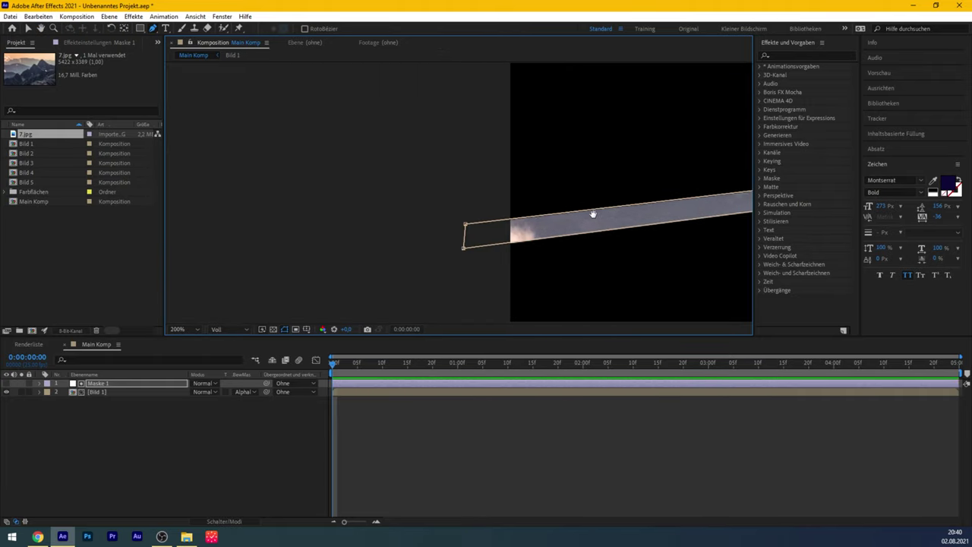
{"action": "mouse_move", "coordinate": [478, 263]}
{"action": "left_mouse_down"}
{"action": "mouse_move", "coordinate": [534, 226]}
{"action": "mouse_move", "coordinate": [524, 215]}
{"action": "left_mouse_up"}
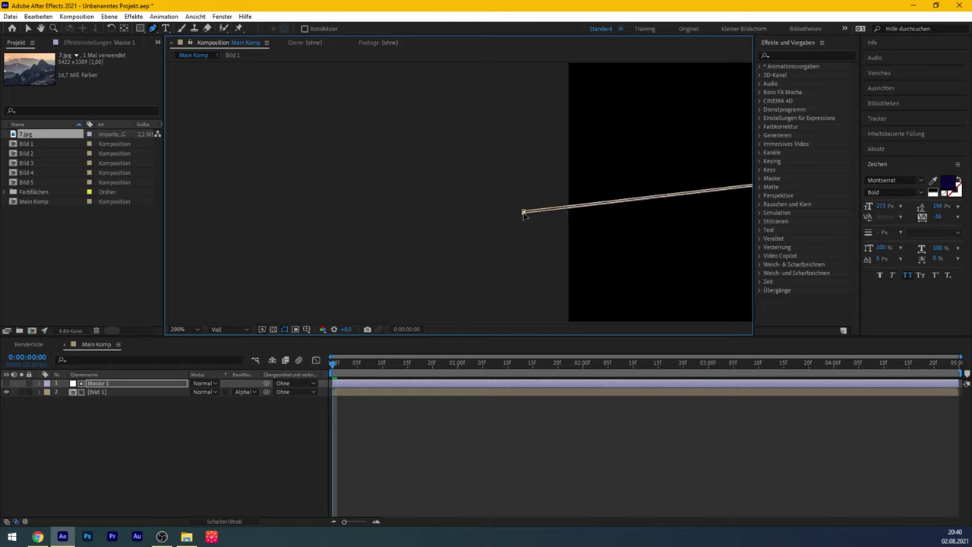
{"action": "left_click", "coordinate": [227, 418]}
{"action": "scroll", "coordinate": [499, 243], "scroll_direction": "down", "scroll_amount": 1}
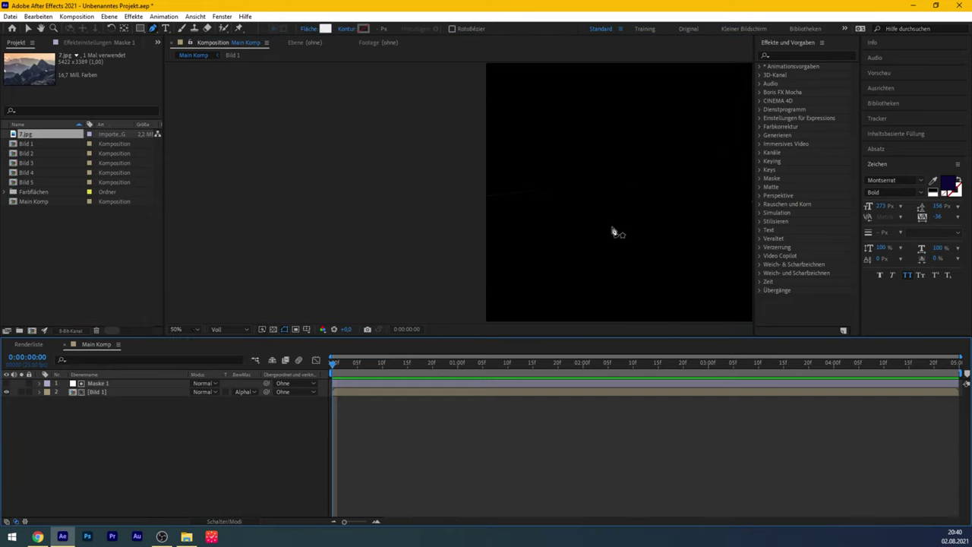
{"action": "scroll", "coordinate": [471, 235], "scroll_direction": "down", "scroll_amount": 2}
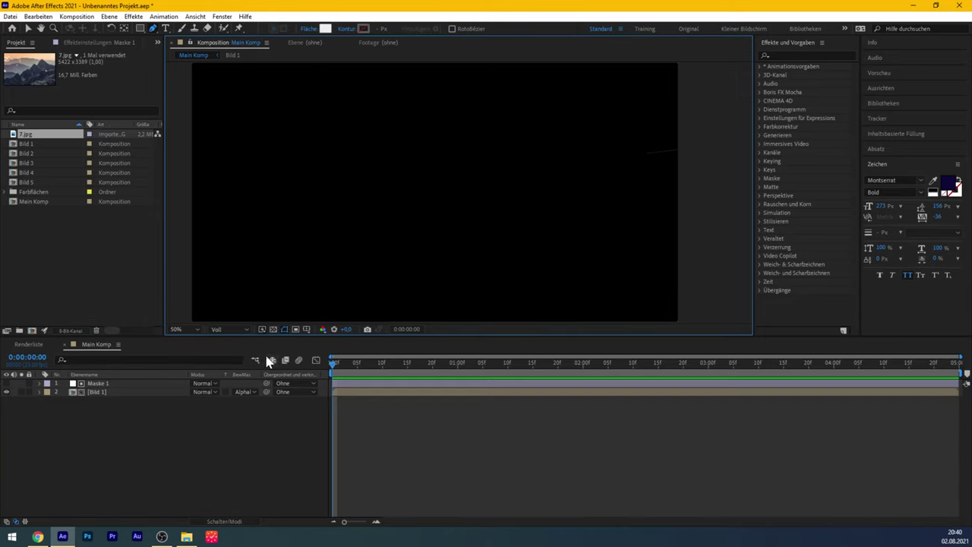
{"action": "left_click", "coordinate": [112, 382]}
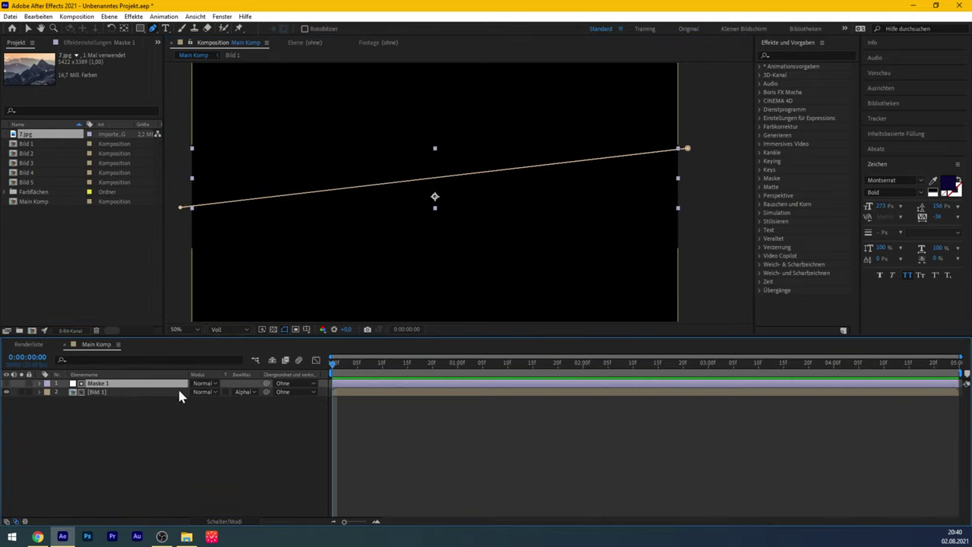
{"action": "key", "text": "m"}
{"action": "key", "text": "m"}
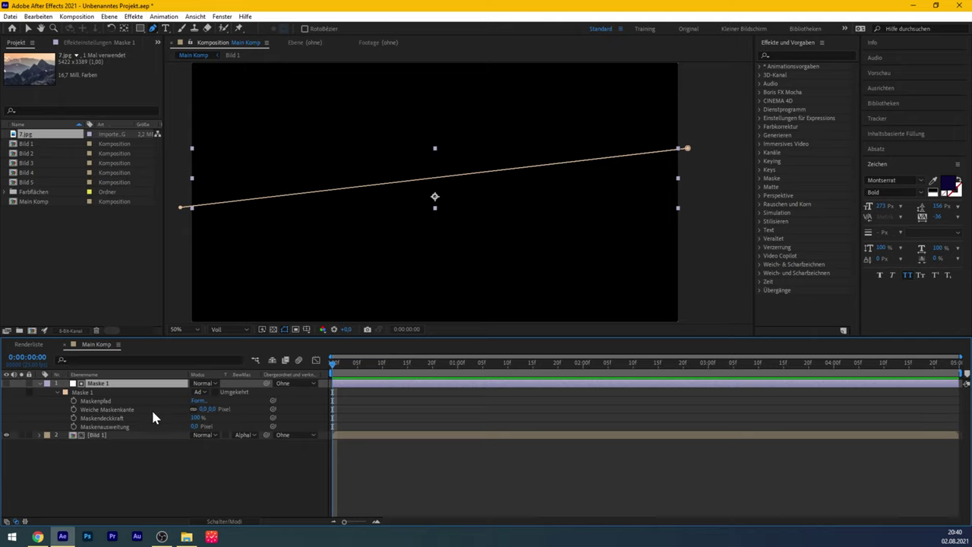
Keyframe the mask path and set Mask Expansion to -3 px at 0:00.
{"action": "left_click", "coordinate": [74, 400]}
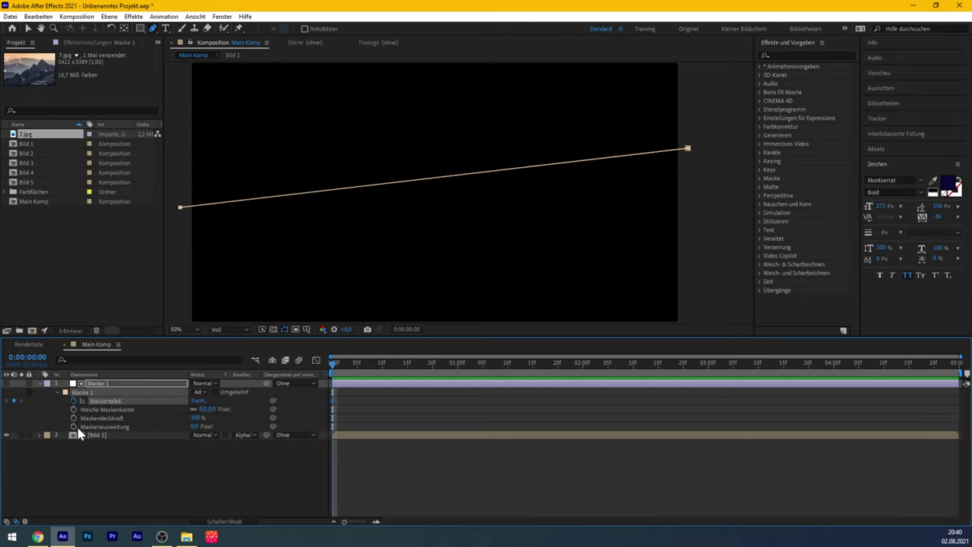
{"action": "left_click", "coordinate": [73, 426]}
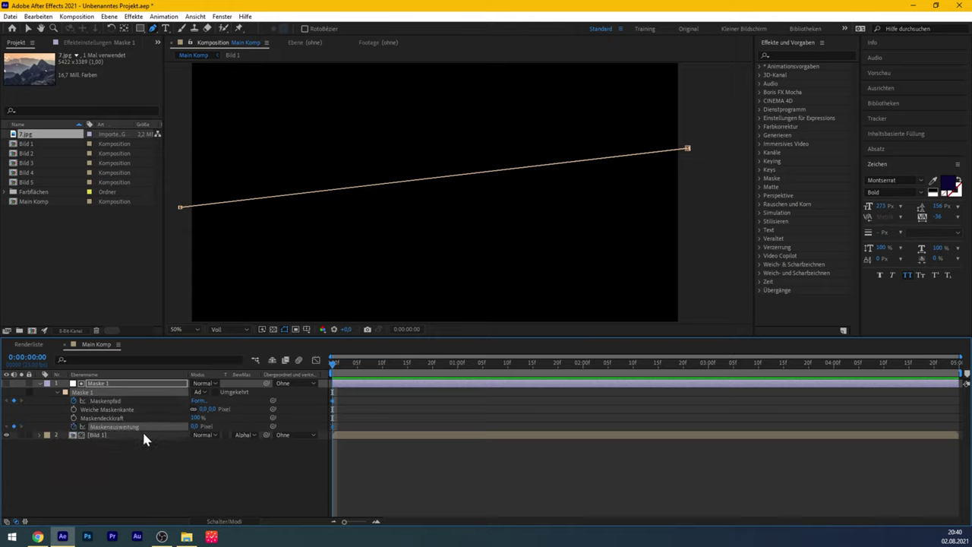
{"action": "left_click", "coordinate": [196, 426]}
{"action": "type", "text": "-3"}
{"action": "key", "text": "Return"}
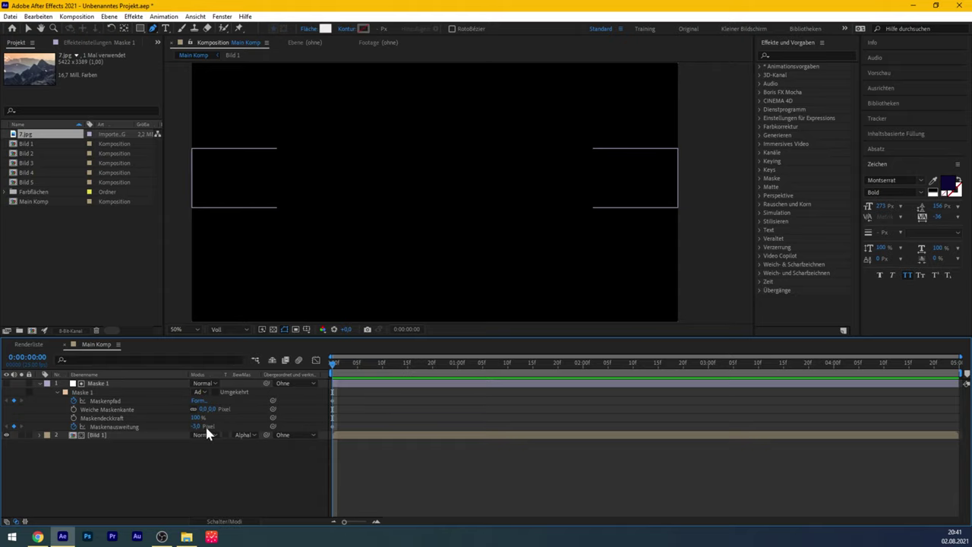
{"action": "left_click", "coordinate": [278, 282]}
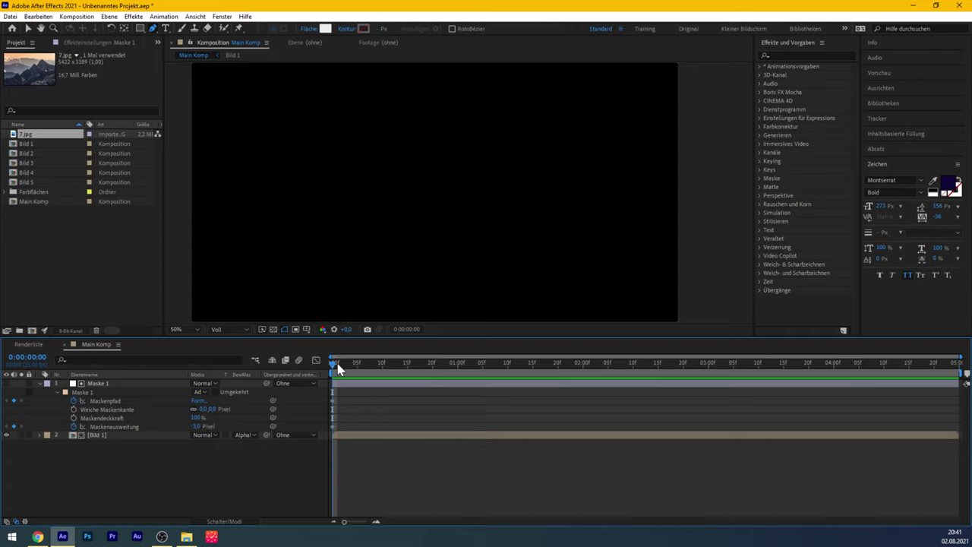
At frame 4, set Mask Expansion to 3 px, then return to the start.
{"action": "left_click", "coordinate": [353, 365]}
{"action": "left_click", "coordinate": [199, 426]}
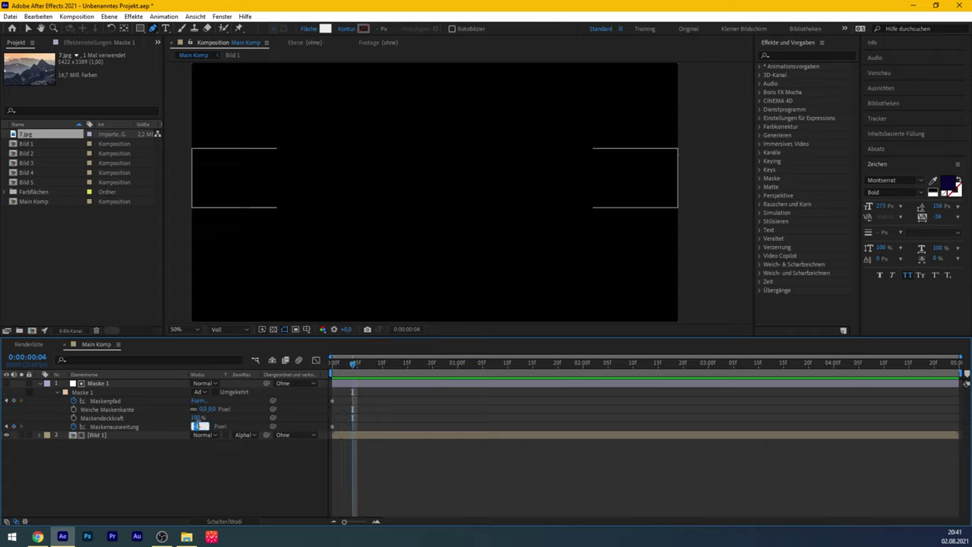
{"action": "type", "text": "3"}
{"action": "key", "text": "Return"}
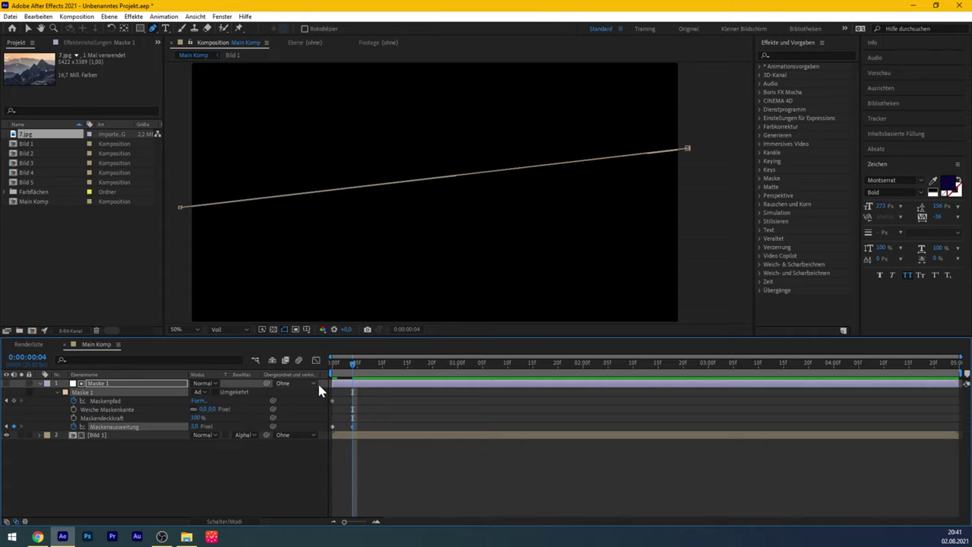
{"action": "mouse_move", "coordinate": [354, 365]}
{"action": "left_mouse_down"}
{"action": "mouse_move", "coordinate": [323, 372]}
{"action": "mouse_move", "coordinate": [468, 367]}
{"action": "left_mouse_up"}
{"action": "left_click", "coordinate": [302, 429]}
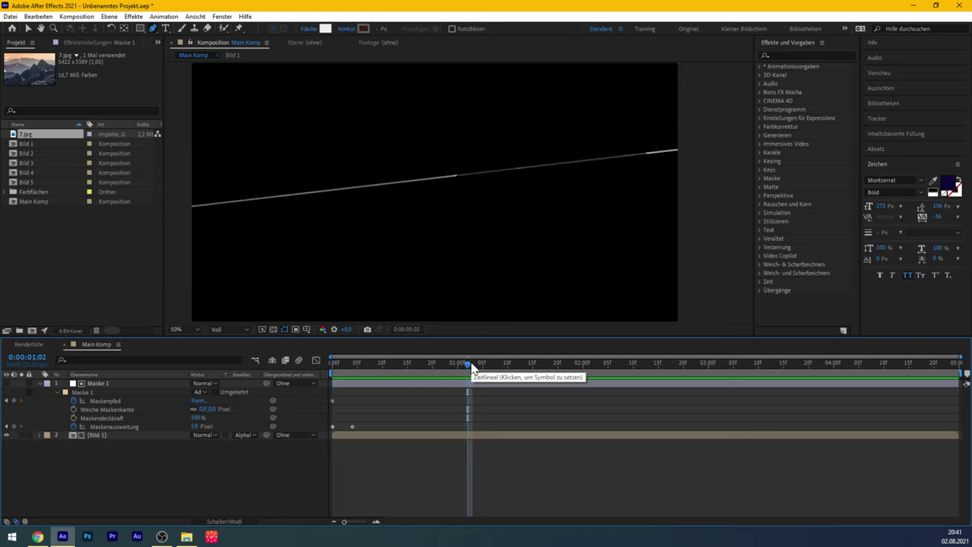
At 0:00:01:02, select the Maske 1 path and reposition its right-end point.
{"action": "left_click", "coordinate": [440, 241]}
{"action": "left_click", "coordinate": [105, 401]}
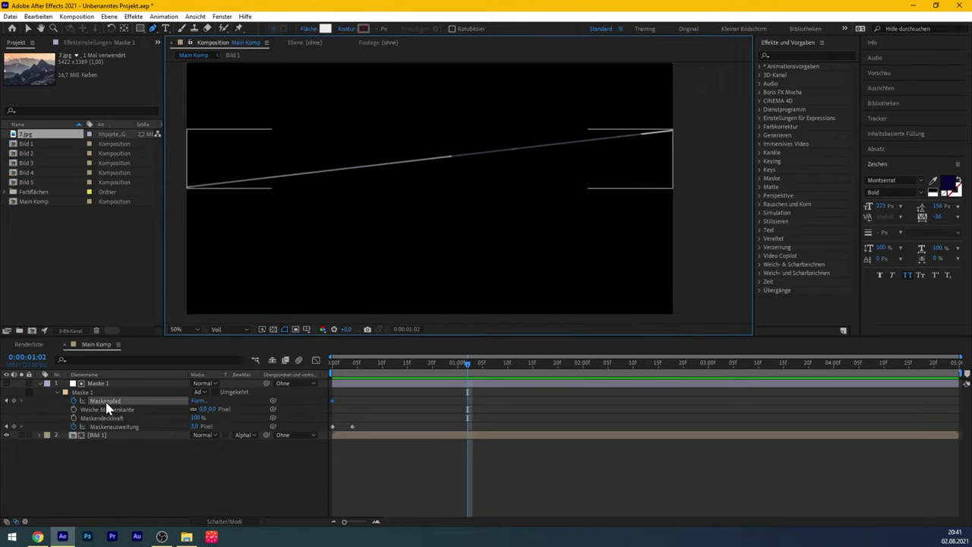
{"action": "scroll", "coordinate": [684, 152], "scroll_direction": "up", "scroll_amount": 6}
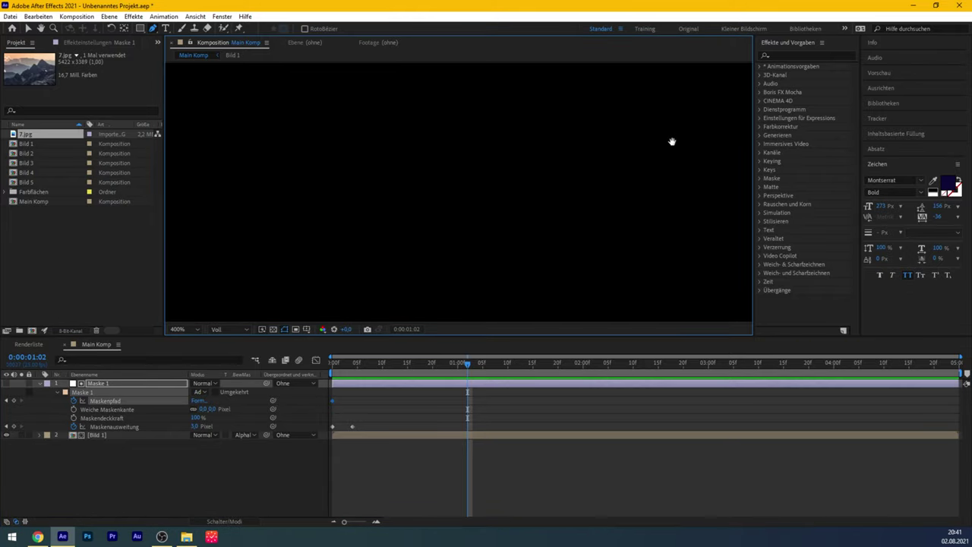
{"action": "scroll", "coordinate": [657, 144], "scroll_direction": "down", "scroll_amount": 2}
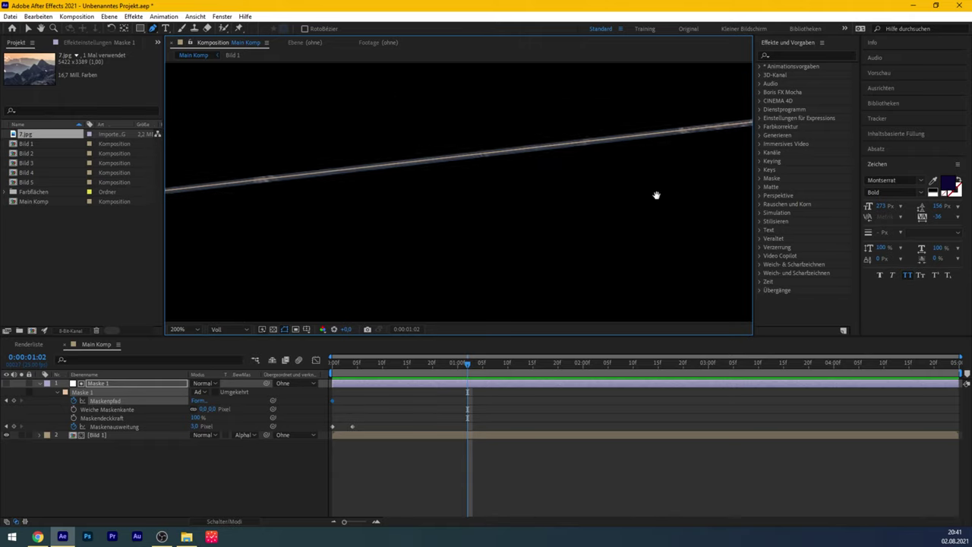
{"action": "key", "text": "v"}
{"action": "scroll", "coordinate": [524, 191], "scroll_direction": "up", "scroll_amount": 2}
{"action": "mouse_move", "coordinate": [618, 124]}
{"action": "left_mouse_down"}
{"action": "mouse_move", "coordinate": [567, 136]}
{"action": "mouse_move", "coordinate": [568, 161]}
{"action": "left_mouse_up"}
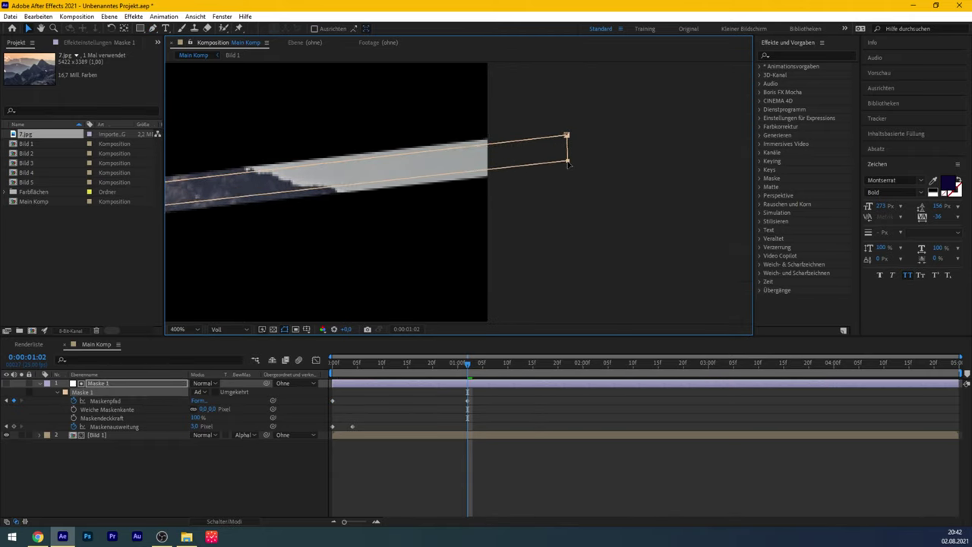
{"action": "scroll", "coordinate": [567, 171], "scroll_direction": "down", "scroll_amount": 3}
{"action": "scroll", "coordinate": [348, 239], "scroll_direction": "up", "scroll_amount": 2}
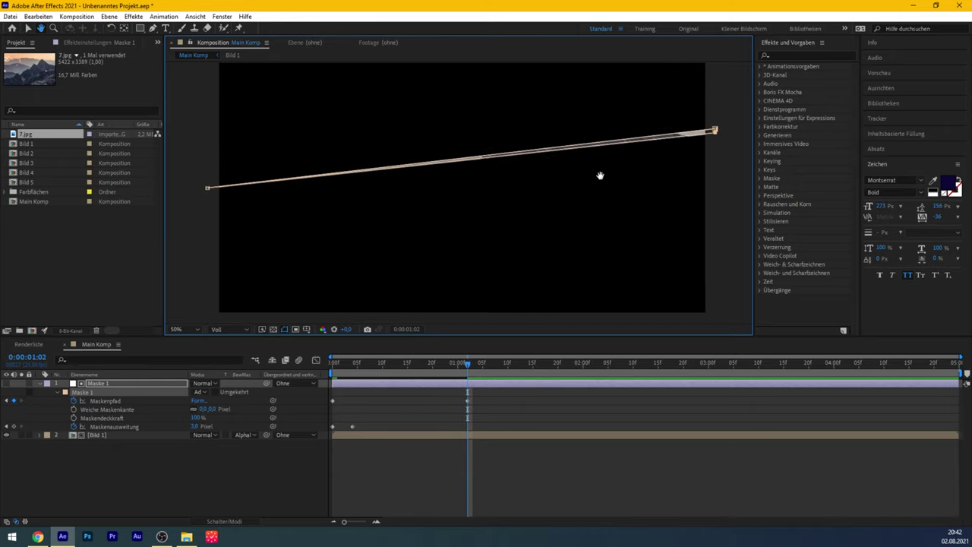
{"action": "scroll", "coordinate": [228, 191], "scroll_direction": "up", "scroll_amount": 3}
{"action": "left_click_drag", "start_coordinate": [228, 190], "coordinate": [625, 206]}
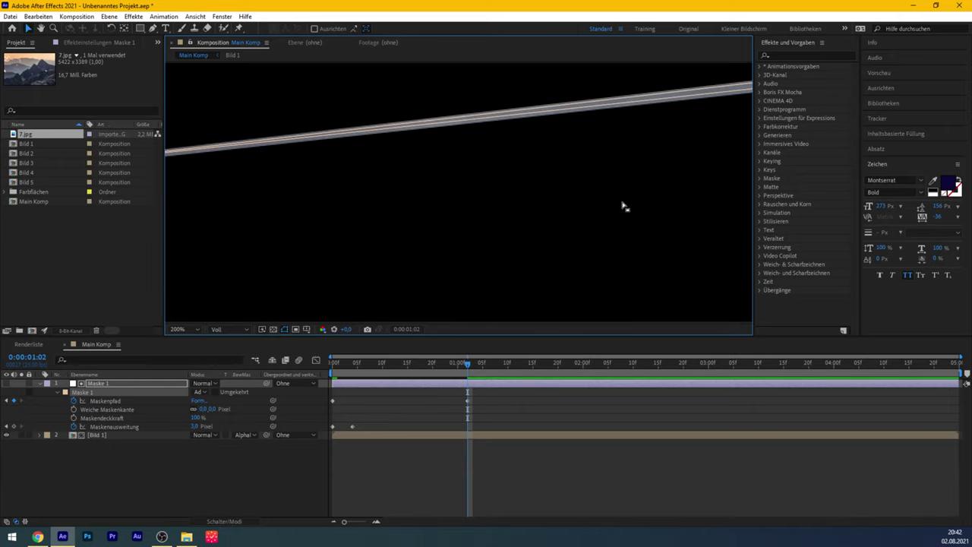
{"action": "mouse_move", "coordinate": [225, 182]}
{"action": "left_mouse_down"}
{"action": "mouse_move", "coordinate": [412, 170]}
{"action": "mouse_move", "coordinate": [367, 195]}
{"action": "mouse_move", "coordinate": [403, 186]}
{"action": "left_mouse_up"}
{"action": "scroll", "coordinate": [564, 206], "scroll_direction": "down", "scroll_amount": 3}
{"action": "left_click_drag", "start_coordinate": [564, 206], "coordinate": [401, 206]}
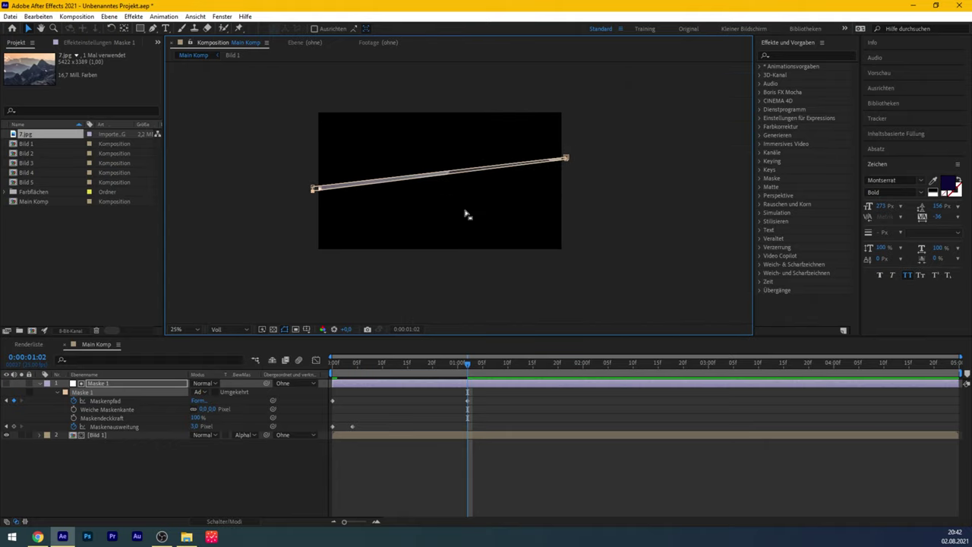
Drag the mask's left-end points down to widen it into a broad slanted band.
{"action": "left_click", "coordinate": [573, 160]}
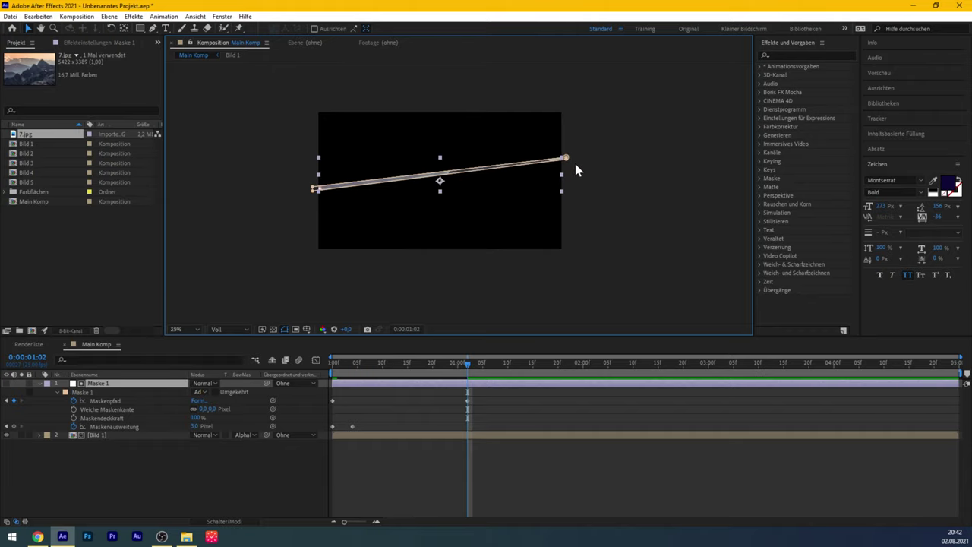
{"action": "scroll", "coordinate": [573, 159], "scroll_direction": "up", "scroll_amount": 2}
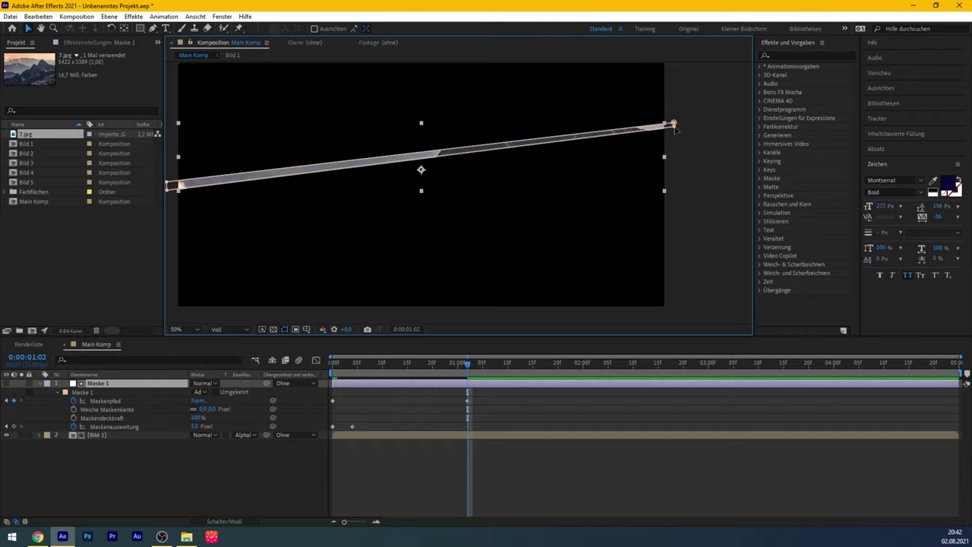
{"action": "key", "text": "Return"}
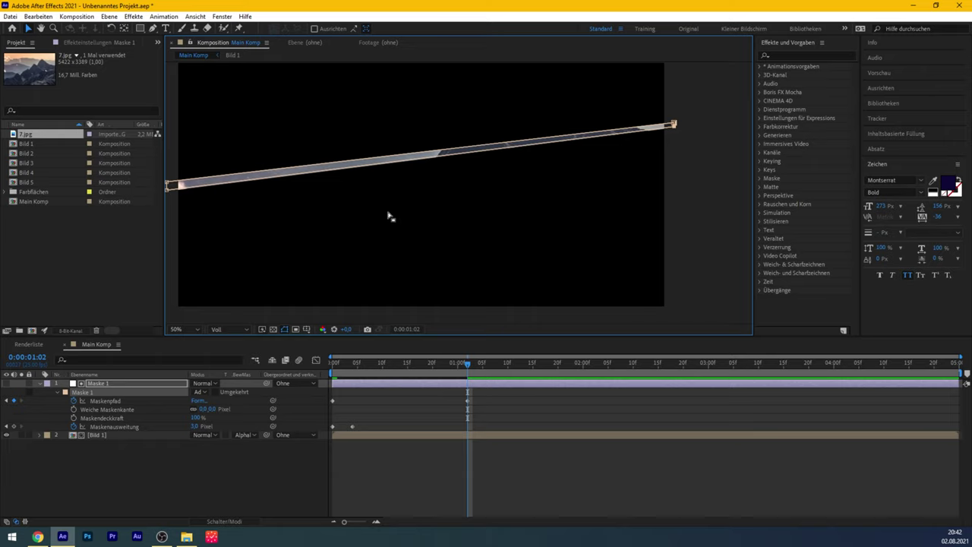
{"action": "left_click_drag", "start_coordinate": [387, 216], "coordinate": [529, 193]}
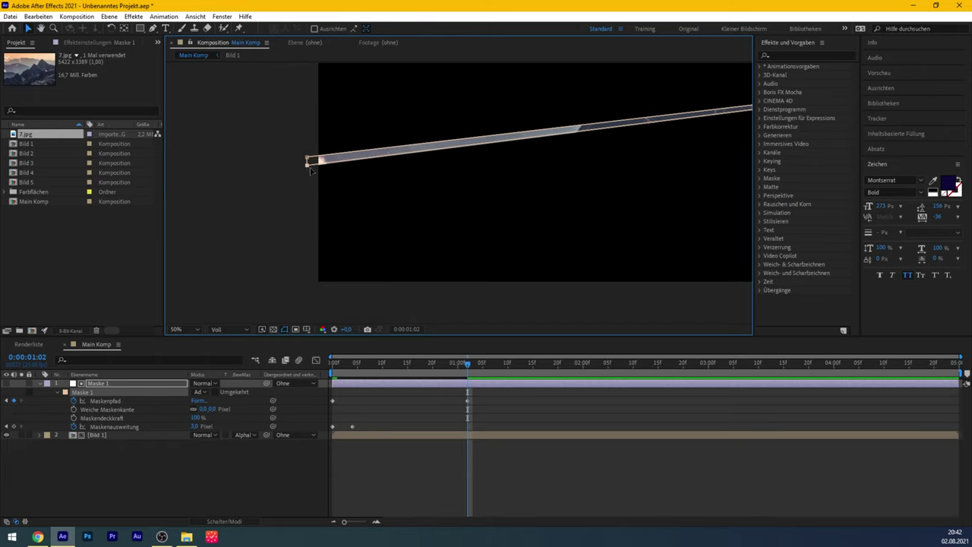
{"action": "left_click_drag", "start_coordinate": [307, 165], "coordinate": [307, 317]}
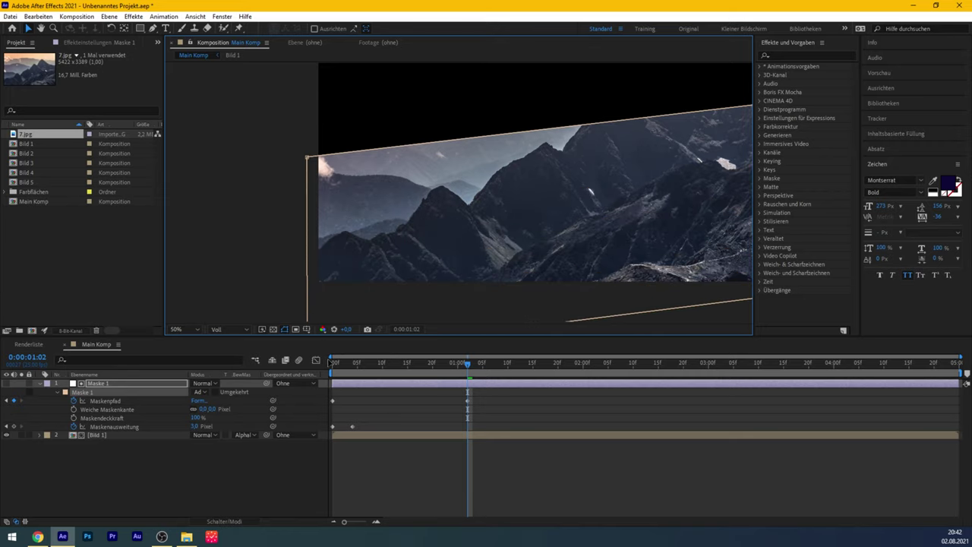
Scrub to check the reveal, then apply Easy Ease to the mask path keyframes.
{"action": "key", "text": "comma"}
{"action": "left_click_drag", "start_coordinate": [362, 363], "coordinate": [467, 382]}
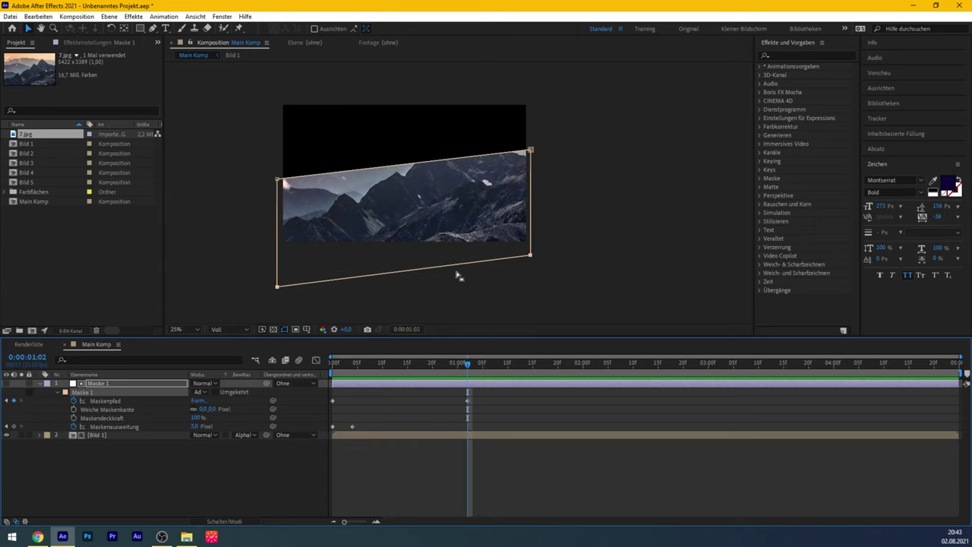
{"action": "scroll", "coordinate": [456, 275], "scroll_direction": "up", "scroll_amount": 3}
{"action": "mouse_move", "coordinate": [514, 411]}
{"action": "left_mouse_down"}
{"action": "mouse_move", "coordinate": [426, 394]}
{"action": "mouse_move", "coordinate": [319, 398]}
{"action": "left_mouse_up"}
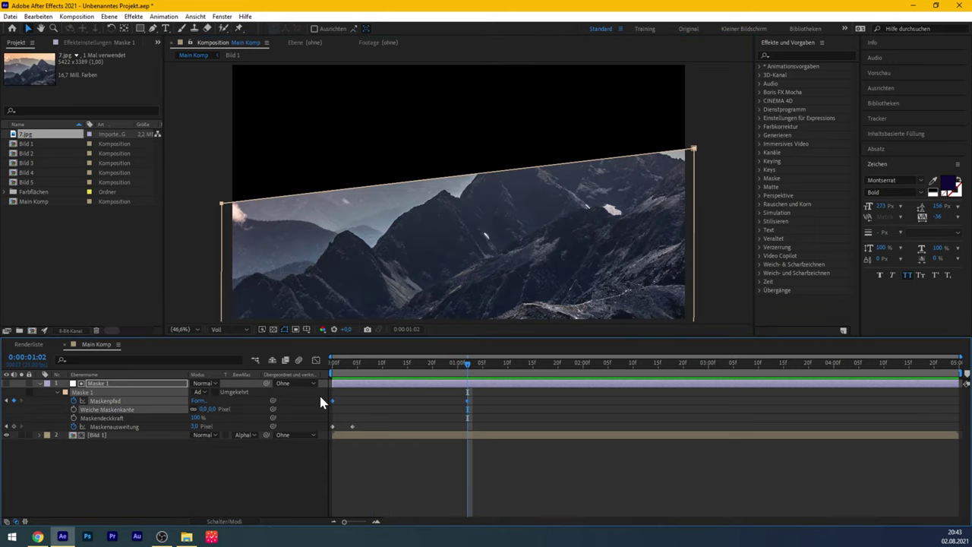
{"action": "right_click", "coordinate": [331, 401]}
{"action": "mouse_move", "coordinate": [433, 394]}
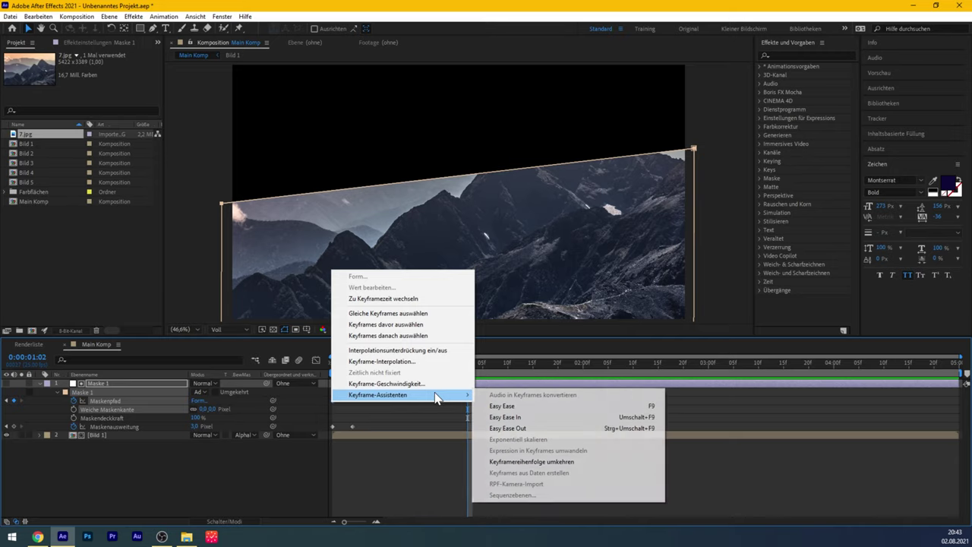
{"action": "left_click", "coordinate": [500, 406]}
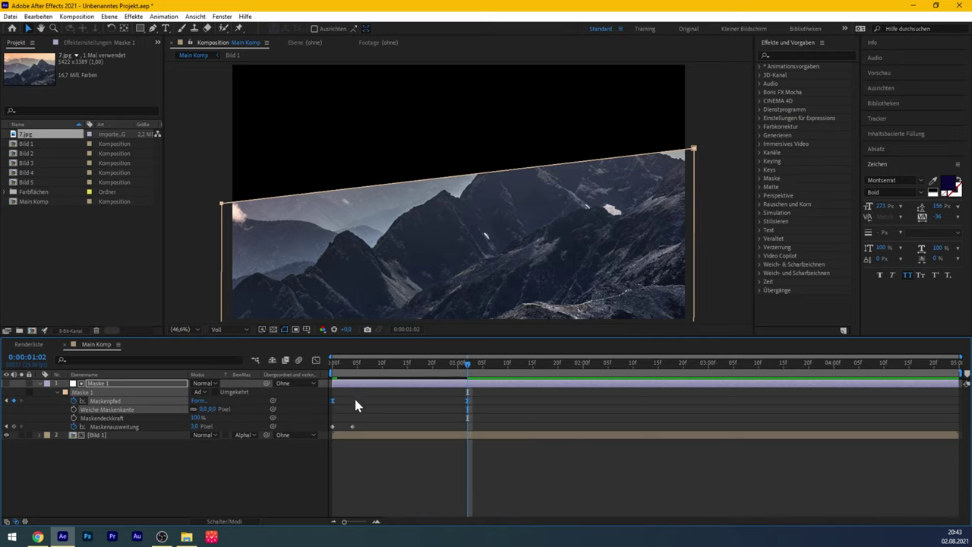
Raise the end keyframe's influence to about 59.51% in the Graph Editor and preview.
{"action": "left_click", "coordinate": [316, 362]}
{"action": "mouse_move", "coordinate": [499, 471]}
{"action": "left_mouse_down"}
{"action": "mouse_move", "coordinate": [450, 497]}
{"action": "mouse_move", "coordinate": [400, 494]}
{"action": "left_mouse_up"}
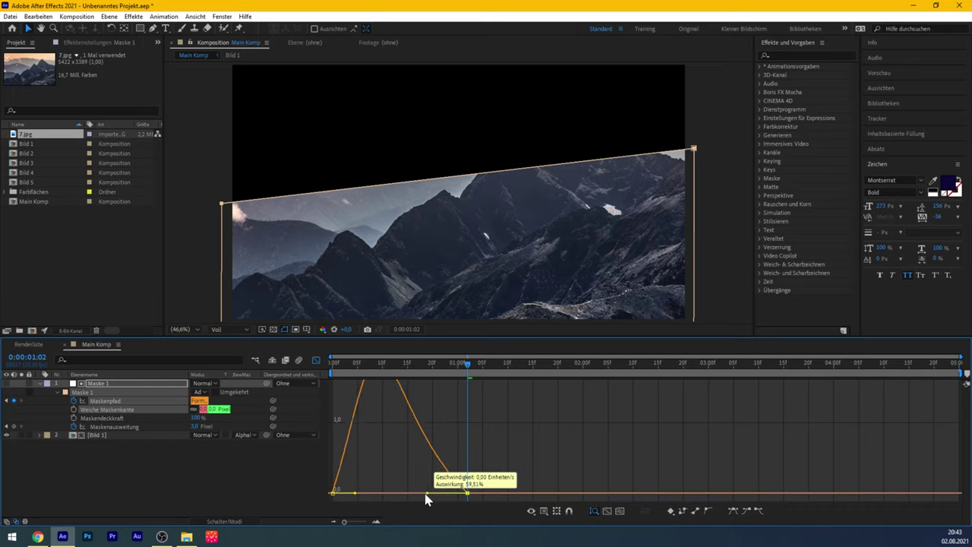
{"action": "left_click", "coordinate": [315, 358]}
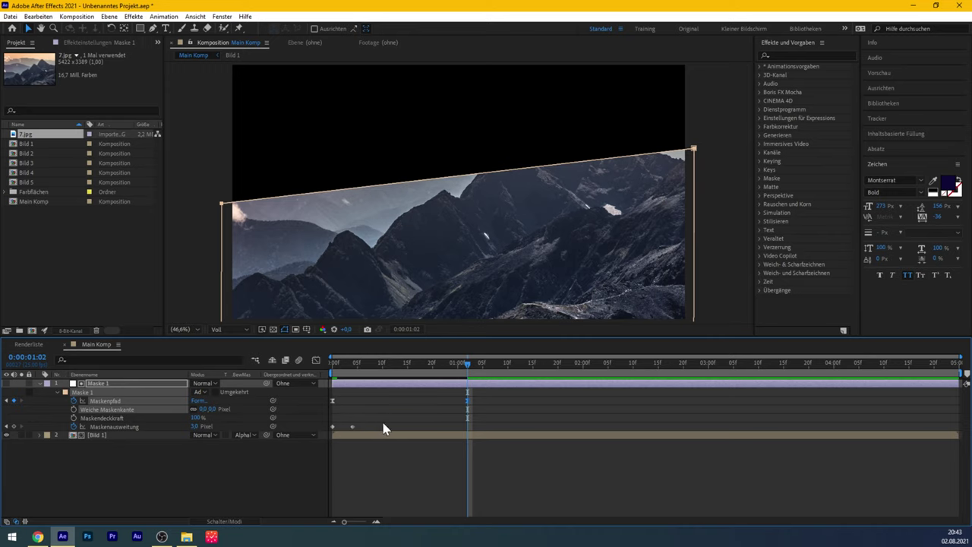
{"action": "key", "text": "space"}
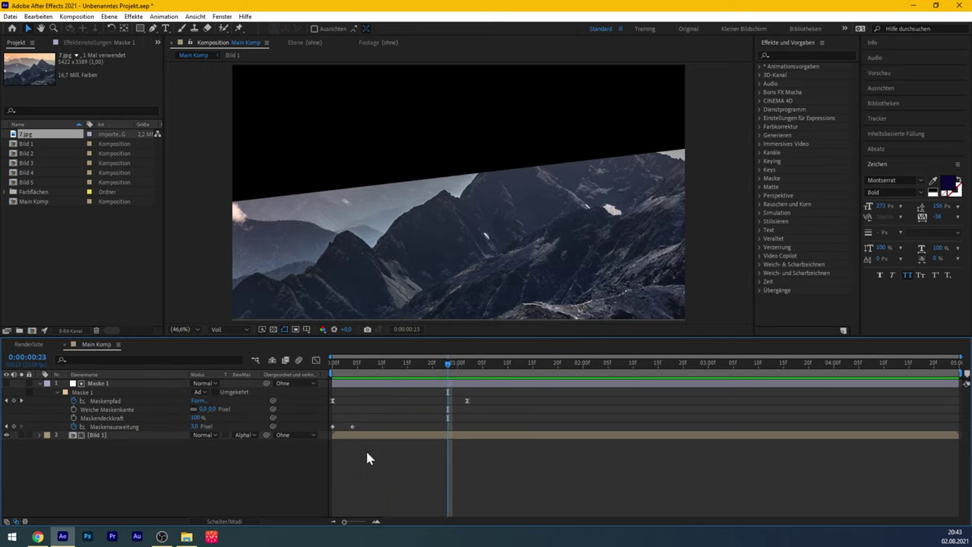
Duplicate the Maske 1 and Bild 1 layers together, then select the new Maske 2.
{"action": "key", "text": "space"}
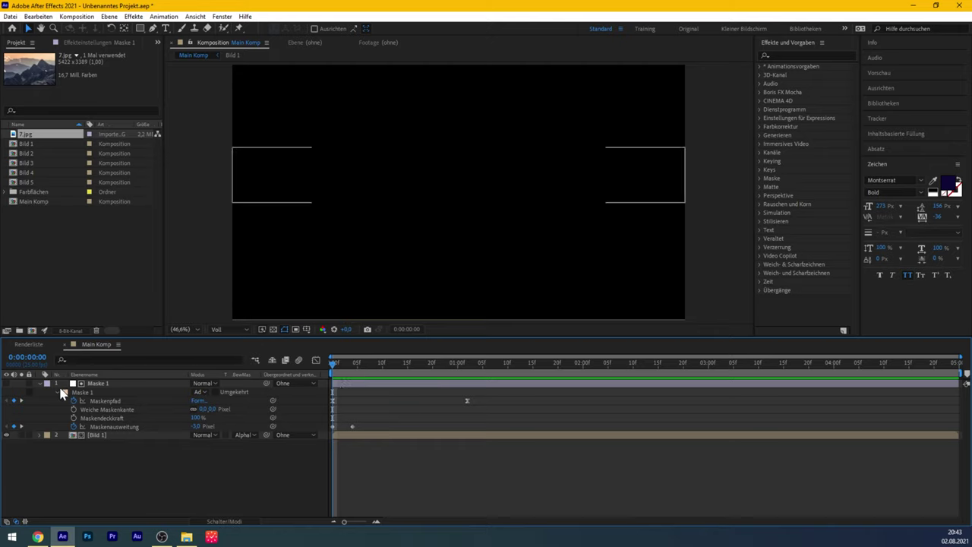
{"action": "left_click", "coordinate": [39, 384]}
{"action": "left_click", "coordinate": [101, 383]}
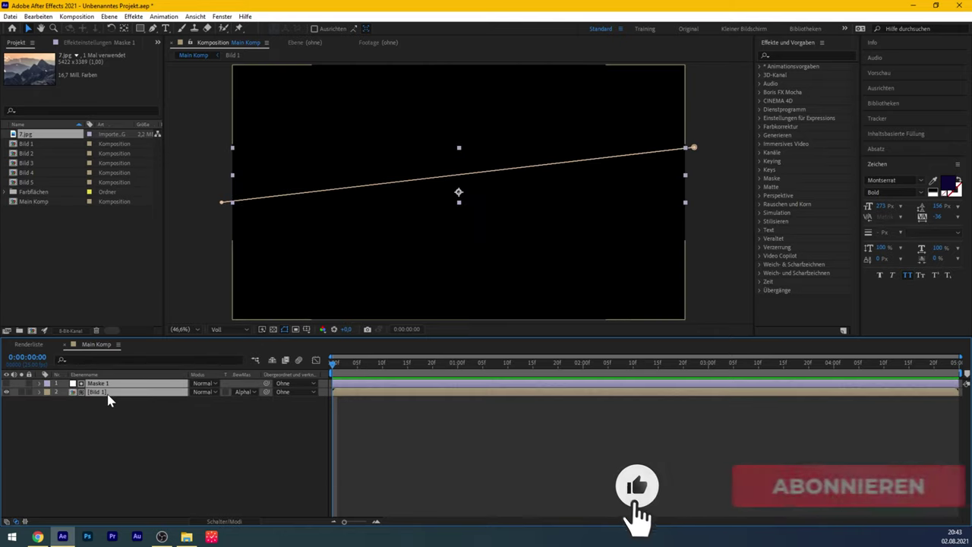
{"action": "left_click", "coordinate": [106, 391], "text": "shift"}
{"action": "key", "text": "ctrl+d"}
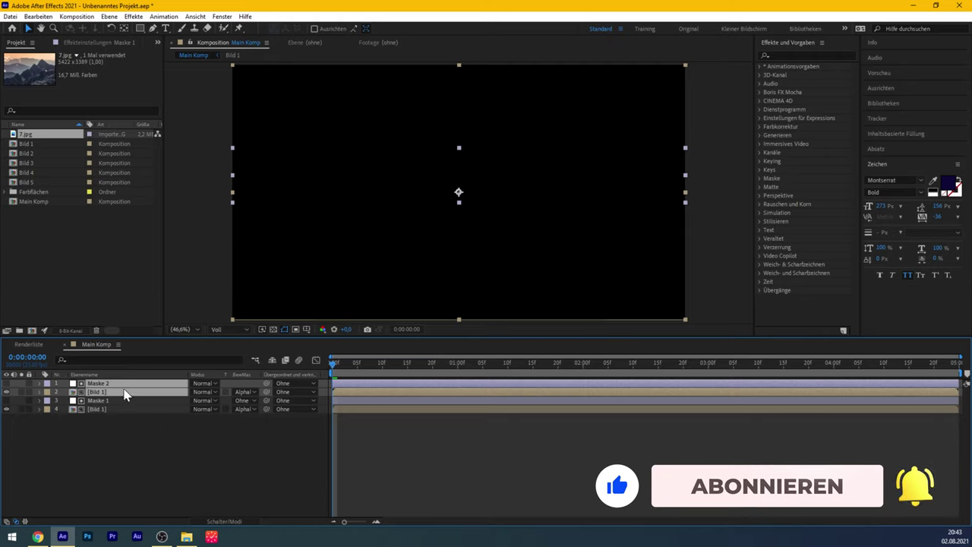
{"action": "key", "text": "F2"}
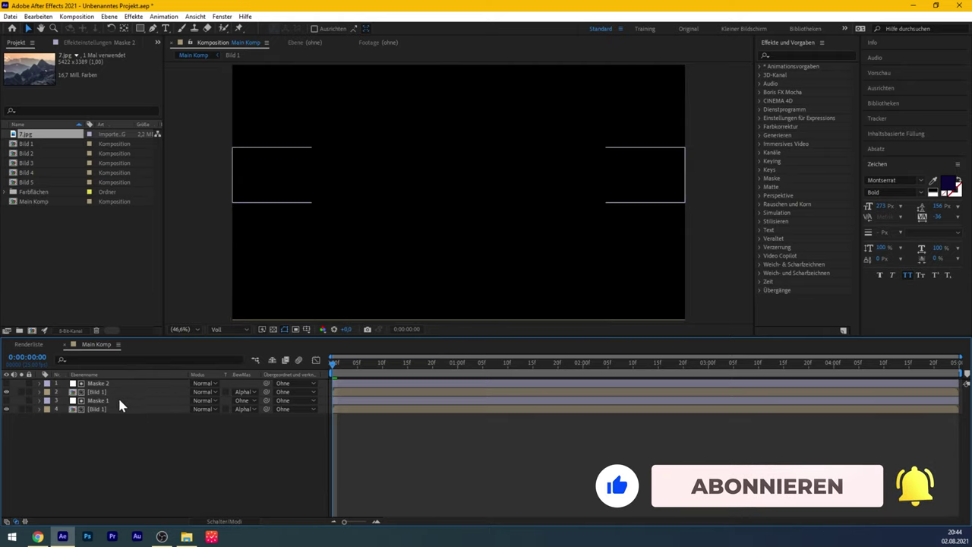
{"action": "left_click", "coordinate": [111, 384]}
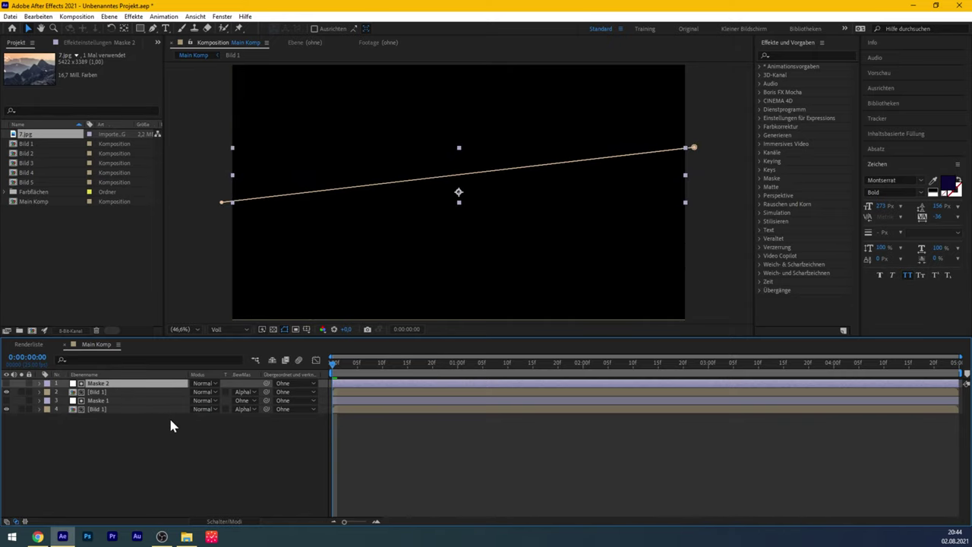
Reveal Maske 2's animated properties, play the reveal, and go to its end keyframe at 0:00:01:02.
{"action": "key", "text": "u"}
{"action": "key", "text": "space"}
{"action": "key", "text": "space"}
{"action": "key", "text": "comma"}
{"action": "key", "text": "comma"}
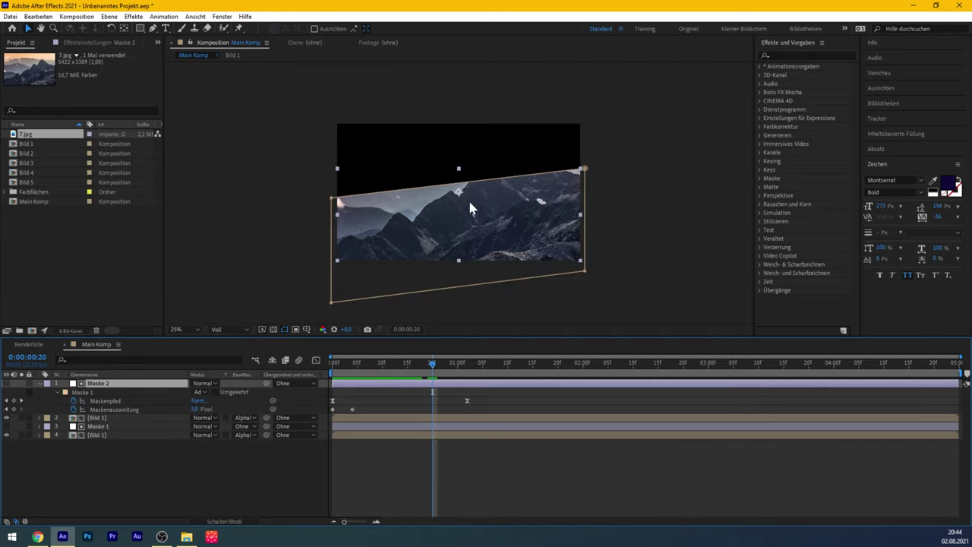
{"action": "mouse_move", "coordinate": [432, 370]}
{"action": "left_mouse_down"}
{"action": "mouse_move", "coordinate": [369, 371]}
{"action": "mouse_move", "coordinate": [466, 368]}
{"action": "left_mouse_up"}
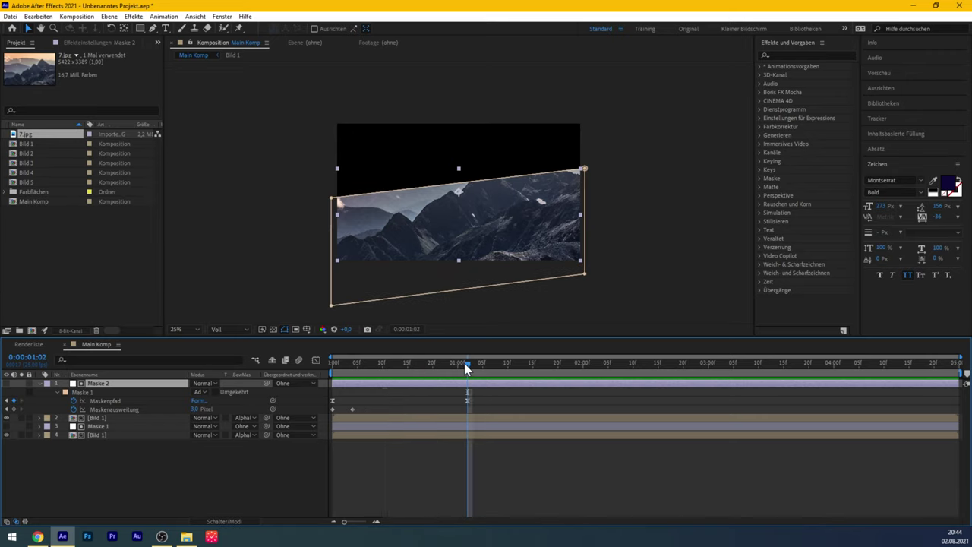
Drag Maske 2's lower edge up above the first stripe, then preview both stripes.
{"action": "left_click", "coordinate": [583, 276]}
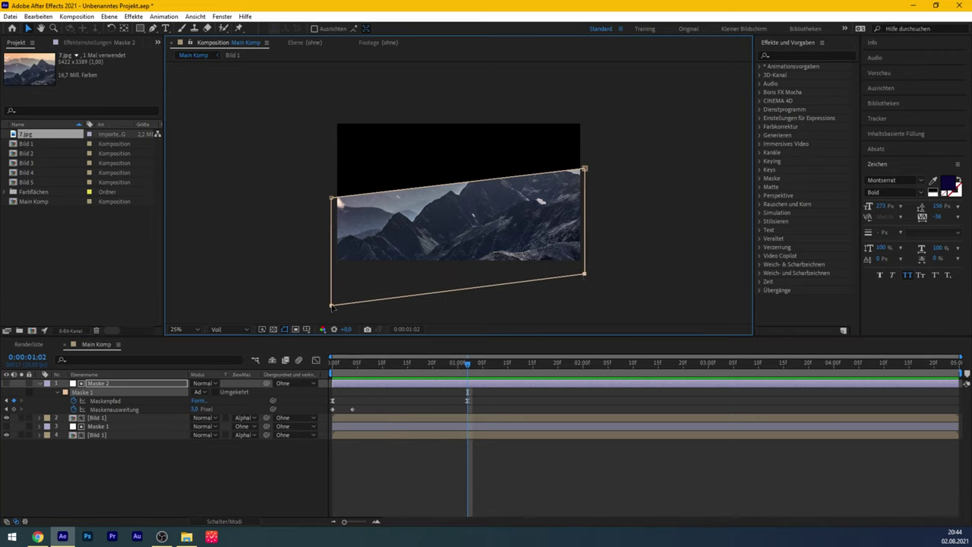
{"action": "mouse_move", "coordinate": [331, 306]}
{"action": "left_mouse_down"}
{"action": "mouse_move", "coordinate": [331, 177]}
{"action": "mouse_move", "coordinate": [344, 121]}
{"action": "left_mouse_up"}
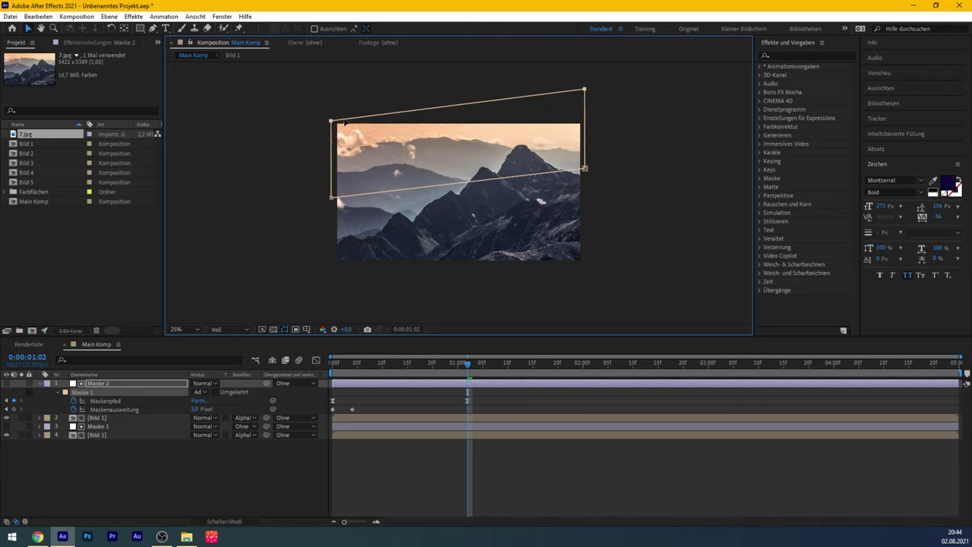
{"action": "left_click", "coordinate": [297, 435]}
{"action": "key", "text": "ctrl+v"}
{"action": "key", "text": "space"}
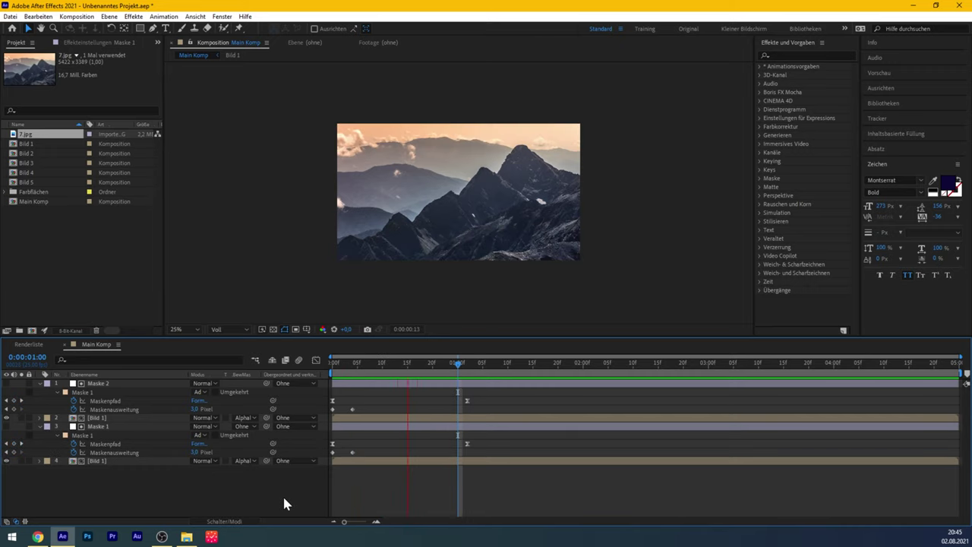
{"action": "left_click", "coordinate": [182, 328]}
Keyframe the bottom Bild 1 layer's Position at one second, starting slightly higher at frame 0.
{"action": "left_click", "coordinate": [199, 343]}
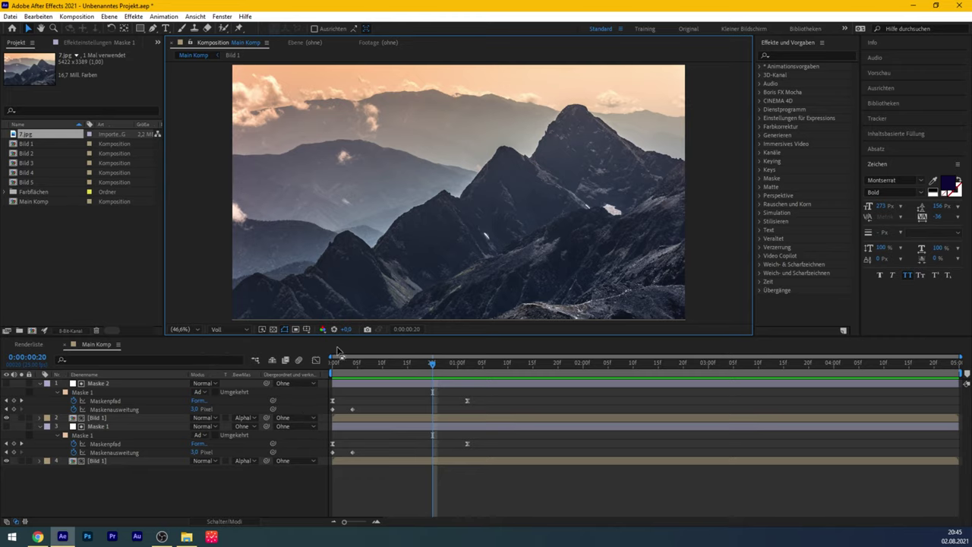
{"action": "left_click", "coordinate": [337, 371]}
{"action": "left_click_drag", "start_coordinate": [337, 371], "coordinate": [333, 371]}
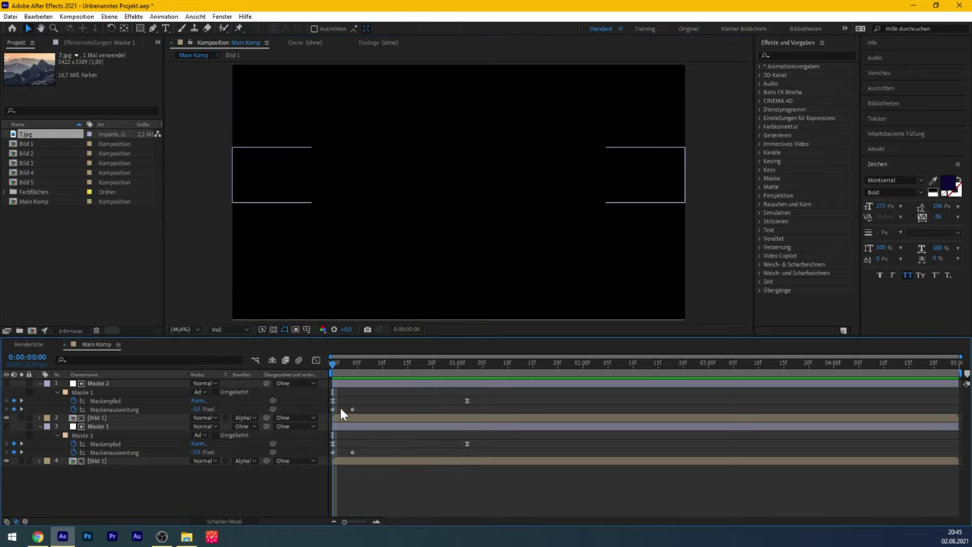
{"action": "left_click", "coordinate": [105, 419]}
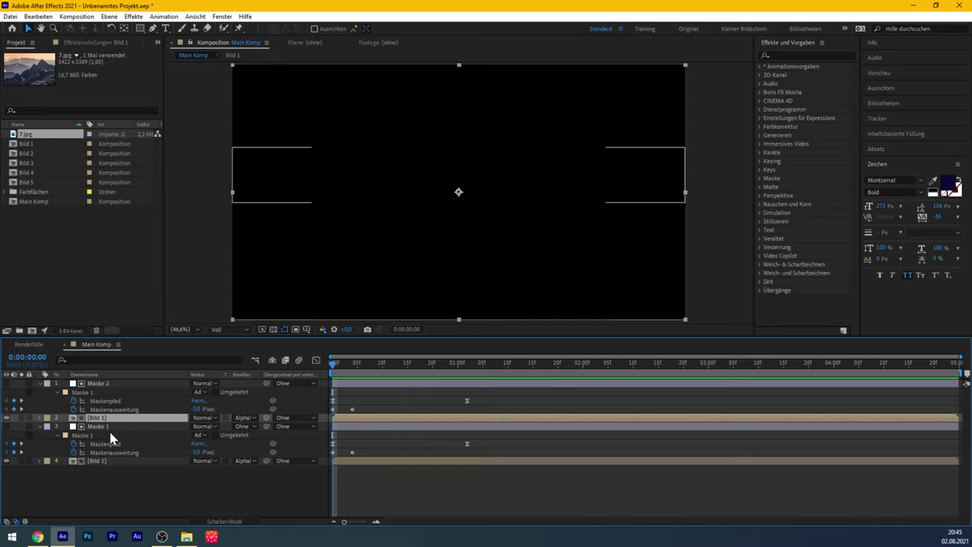
{"action": "left_click", "coordinate": [110, 460]}
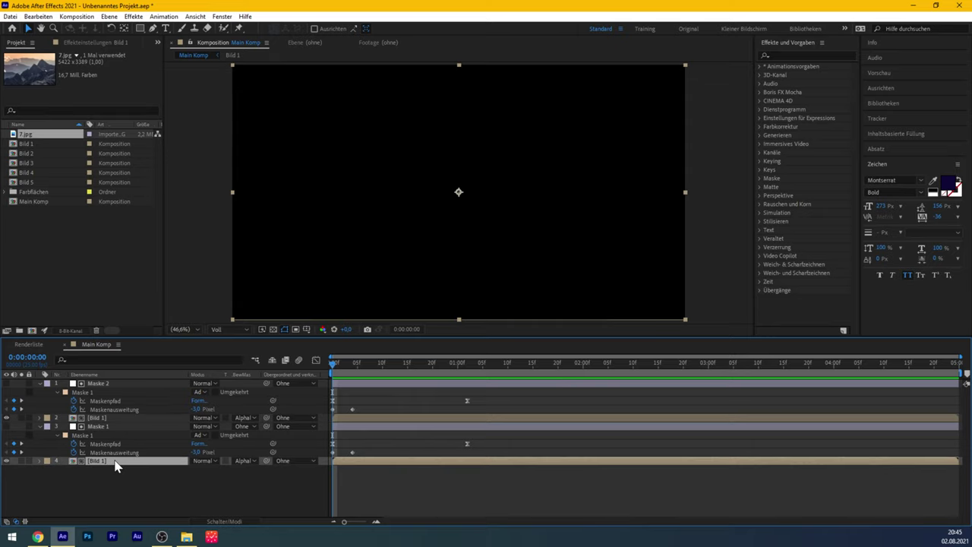
{"action": "key", "text": "p"}
{"action": "left_click", "coordinate": [66, 469]}
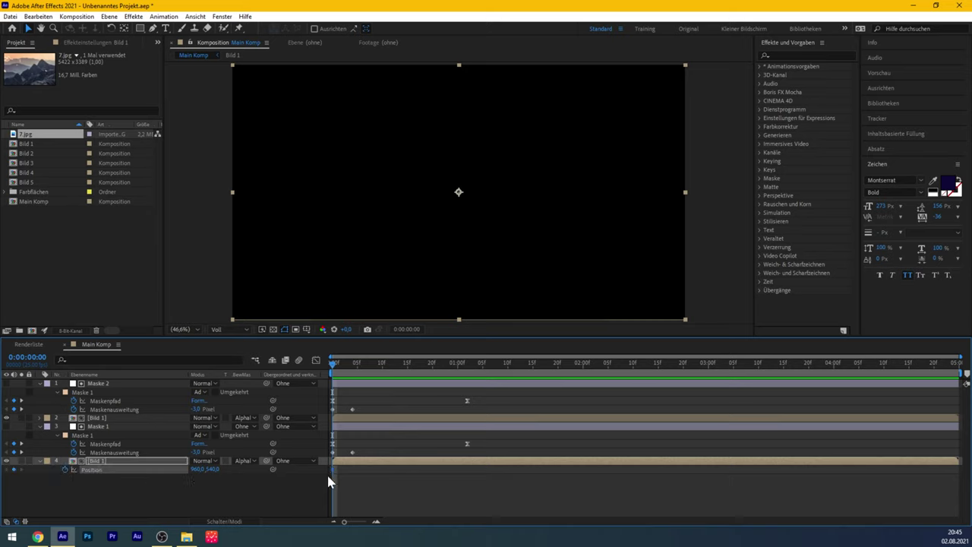
{"action": "left_click_drag", "start_coordinate": [339, 476], "coordinate": [467, 473]}
{"action": "left_click_drag", "start_coordinate": [215, 469], "coordinate": [196, 469]}
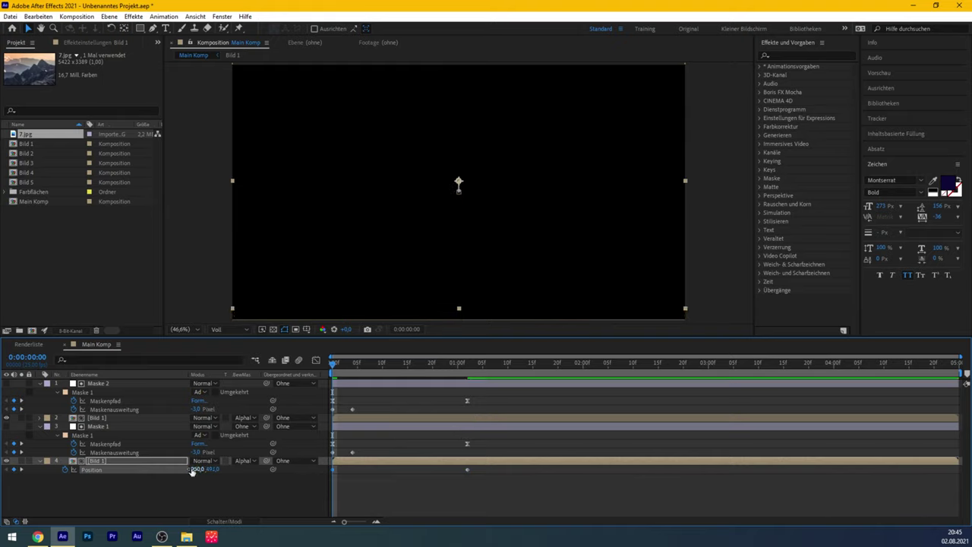
Keyframe the upper Bild 1 layer's Position at one second with a lower start, then scrub.
{"action": "left_click", "coordinate": [106, 419]}
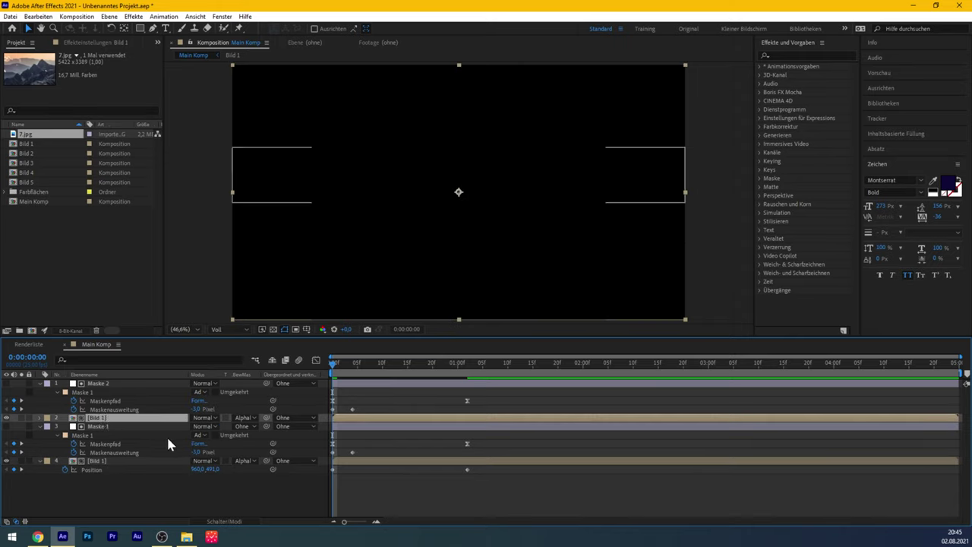
{"action": "key", "text": "p"}
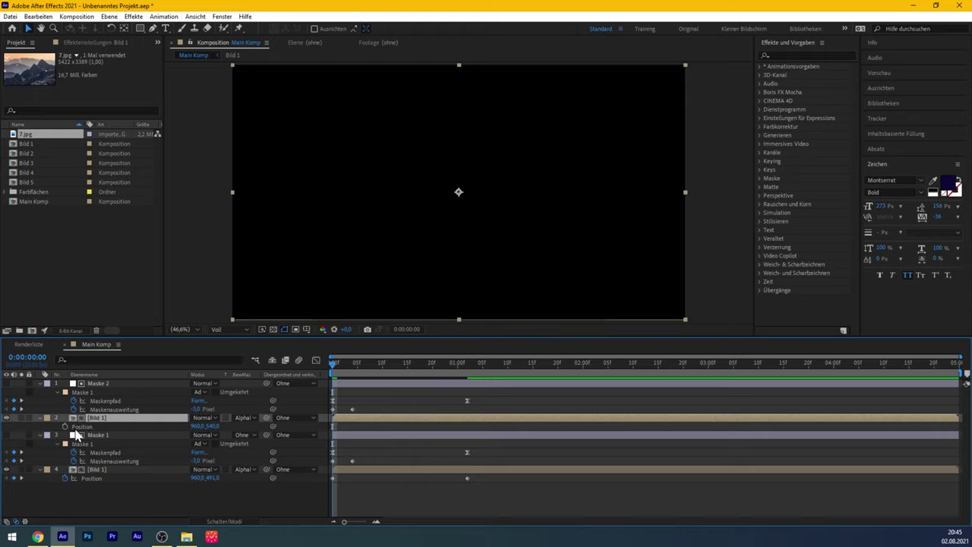
{"action": "left_click", "coordinate": [65, 427]}
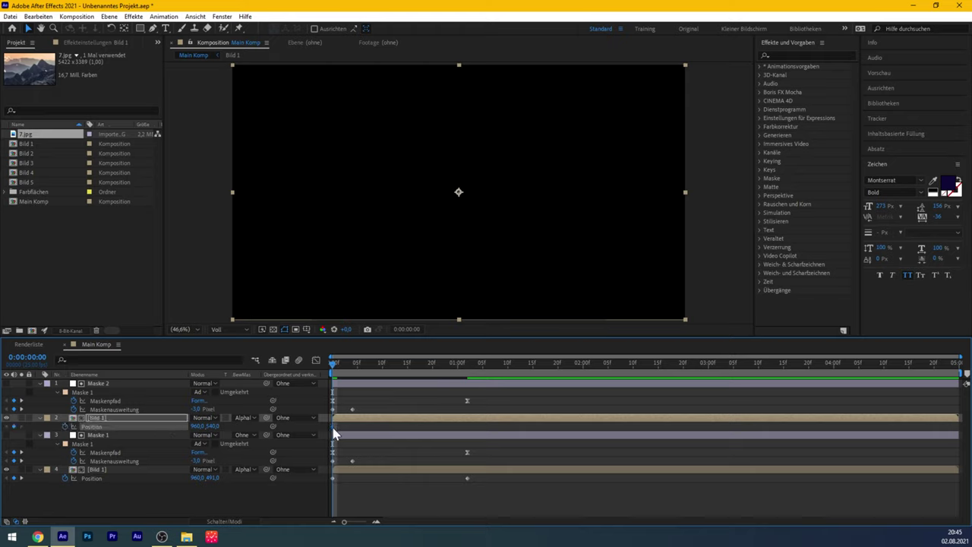
{"action": "left_click_drag", "start_coordinate": [333, 427], "coordinate": [467, 427]}
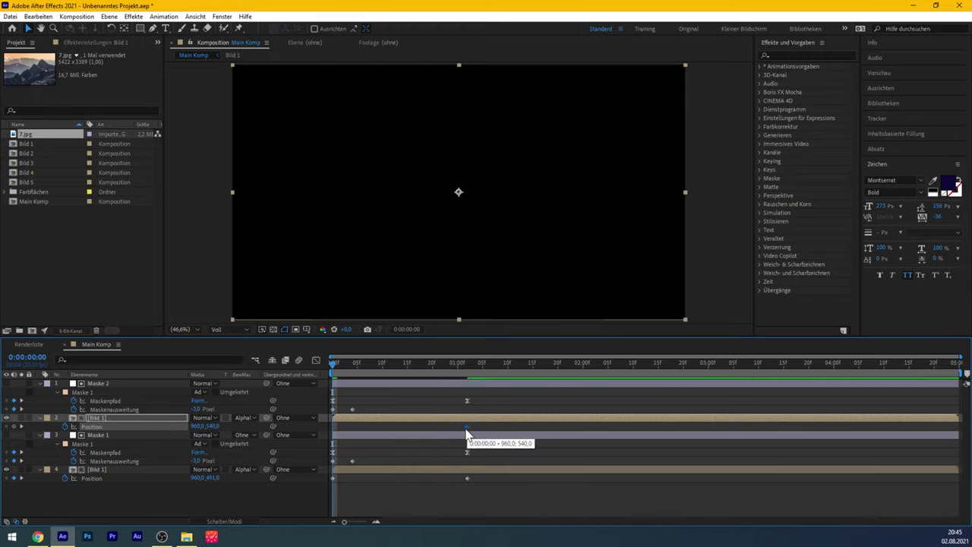
{"action": "left_click_drag", "start_coordinate": [215, 427], "coordinate": [245, 426]}
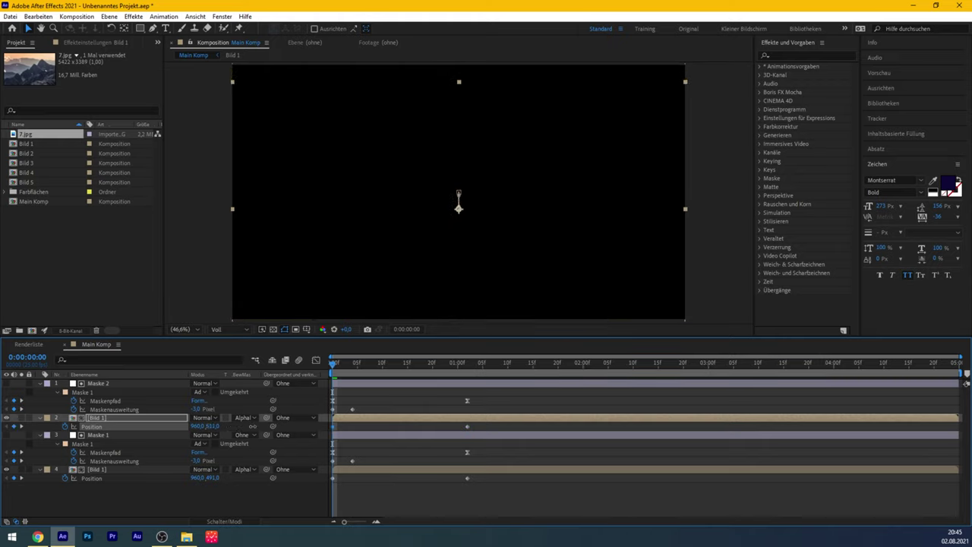
{"action": "mouse_move", "coordinate": [334, 364]}
{"action": "left_mouse_down"}
{"action": "mouse_move", "coordinate": [469, 364]}
{"action": "mouse_move", "coordinate": [379, 368]}
{"action": "mouse_move", "coordinate": [407, 378]}
{"action": "mouse_move", "coordinate": [369, 370]}
{"action": "mouse_move", "coordinate": [382, 370]}
{"action": "left_mouse_up"}
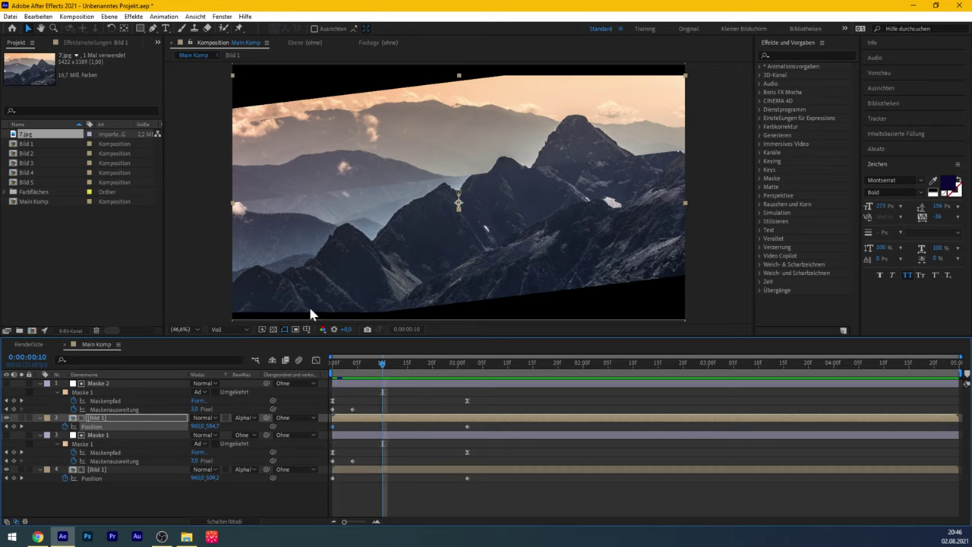
Set the upper Bild 1 layer's Scale to 106%.
{"action": "left_click", "coordinate": [109, 418]}
{"action": "key", "text": "s"}
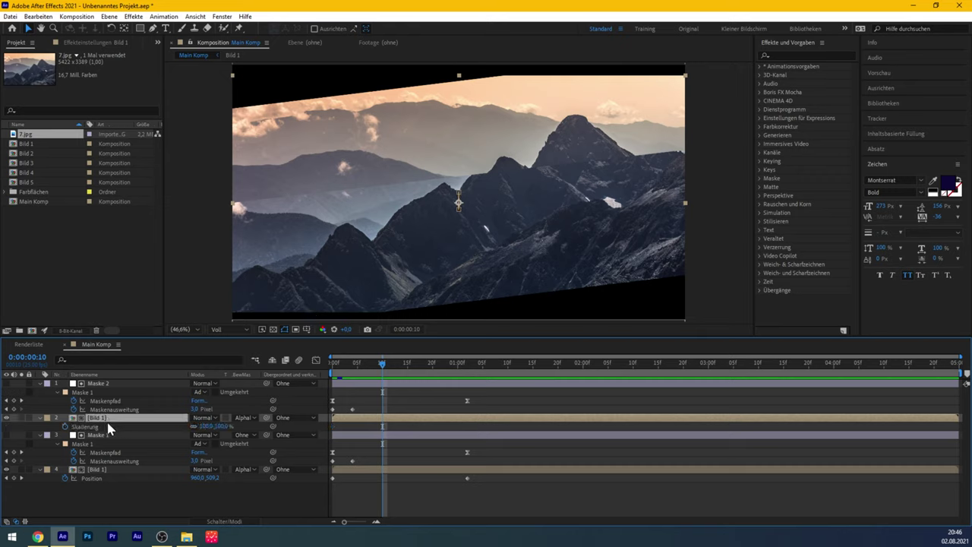
{"action": "type", "text": "106"}
{"action": "key", "text": "Return"}
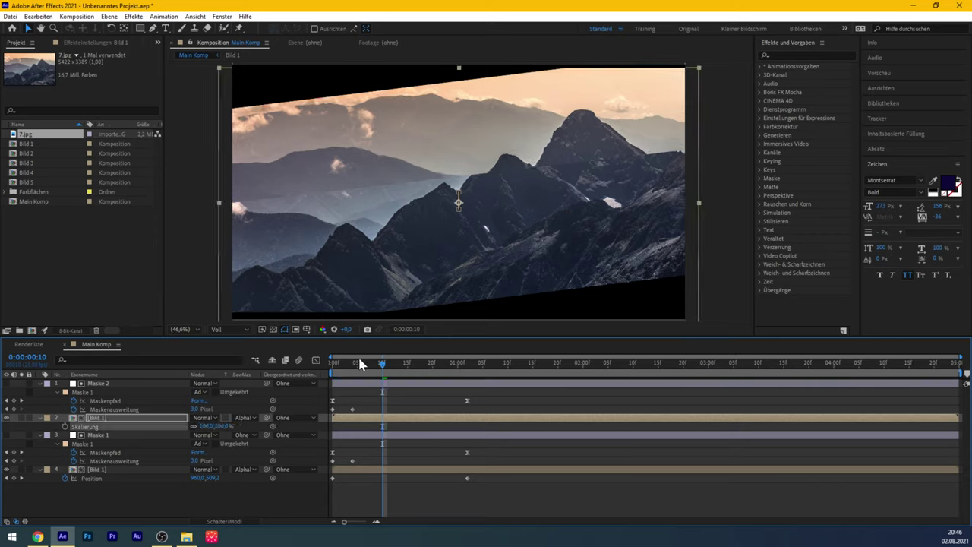
Set the lower Bild 1 layer's Scale to 106% as well and preview the animation.
{"action": "left_click", "coordinate": [99, 470]}
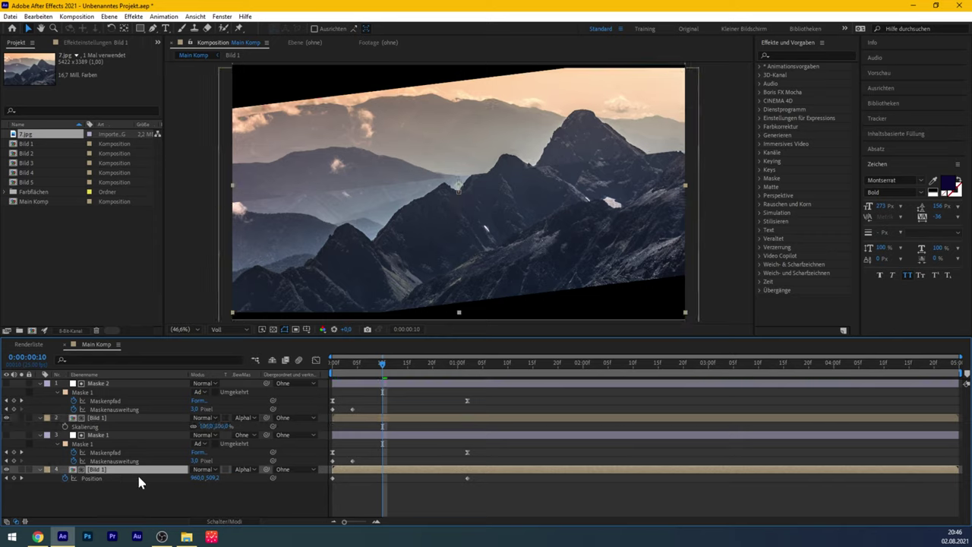
{"action": "key", "text": "s"}
{"action": "left_click", "coordinate": [207, 478]}
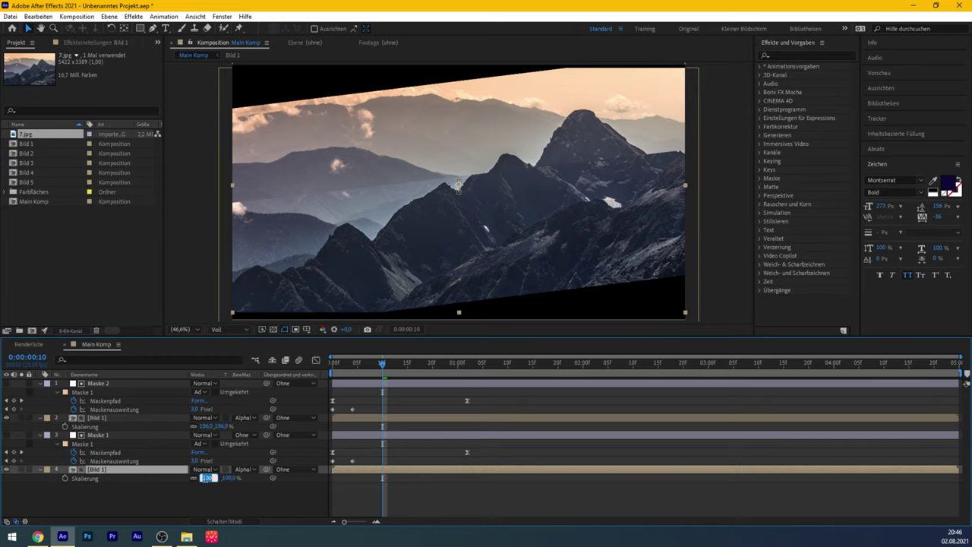
{"action": "type", "text": "106"}
{"action": "key", "text": "Return"}
{"action": "left_click", "coordinate": [268, 492]}
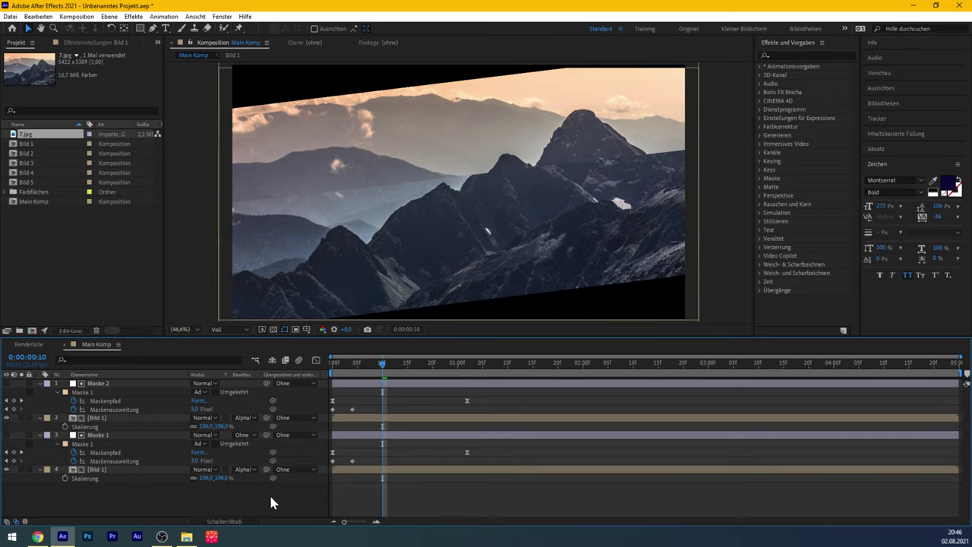
{"action": "key", "text": "space"}
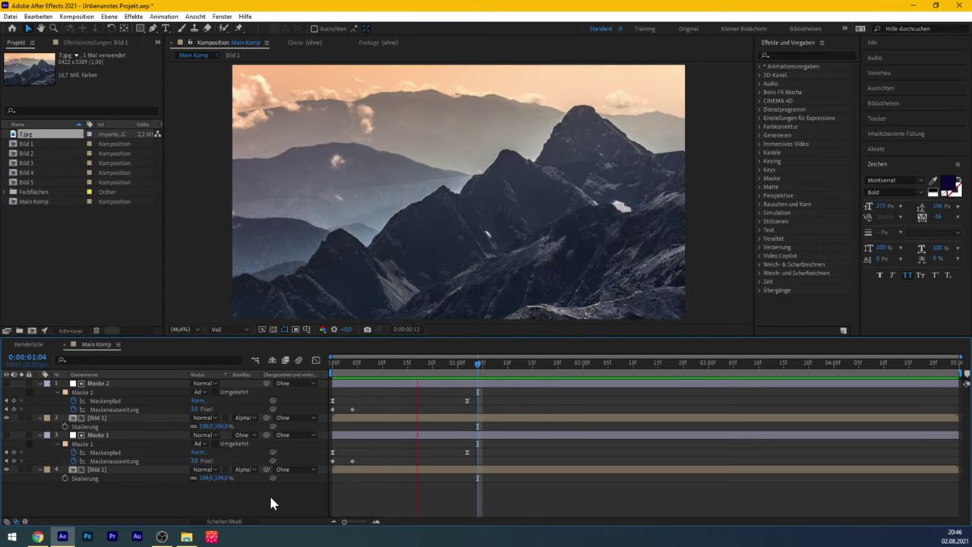
Apply Easy Ease to layer 2's Position keyframes.
{"action": "left_click", "coordinate": [104, 421]}
{"action": "key", "text": "p"}
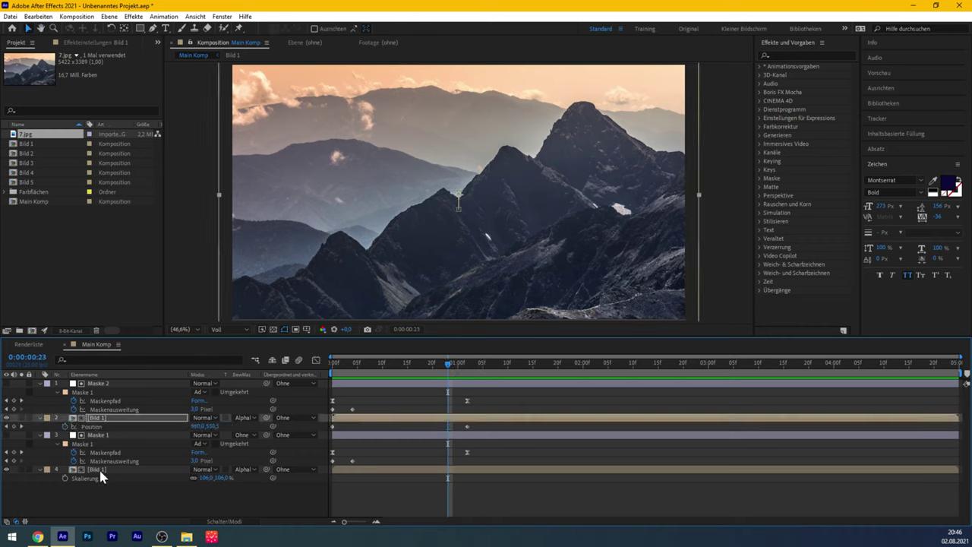
{"action": "left_click", "coordinate": [99, 469]}
{"action": "key", "text": "p"}
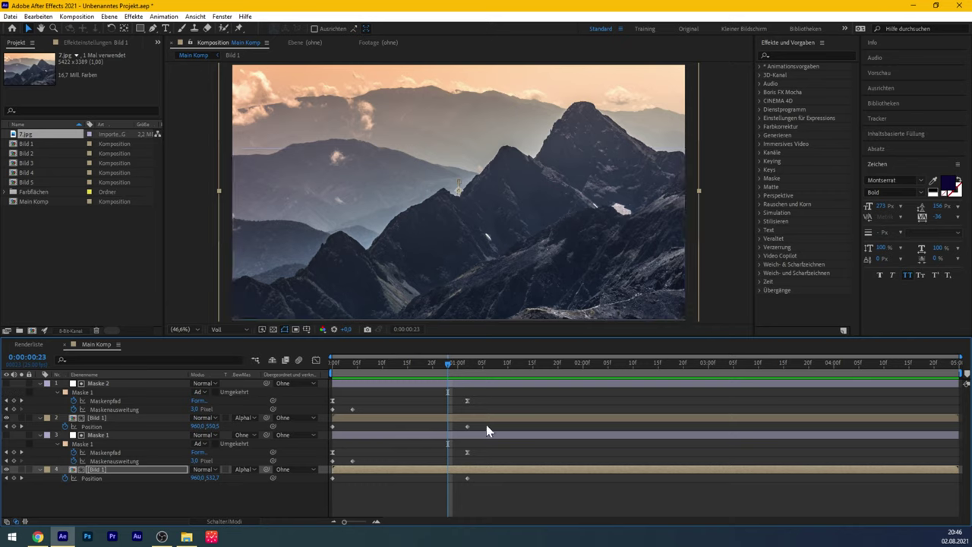
{"action": "left_click", "coordinate": [468, 426]}
{"action": "right_click", "coordinate": [333, 427]}
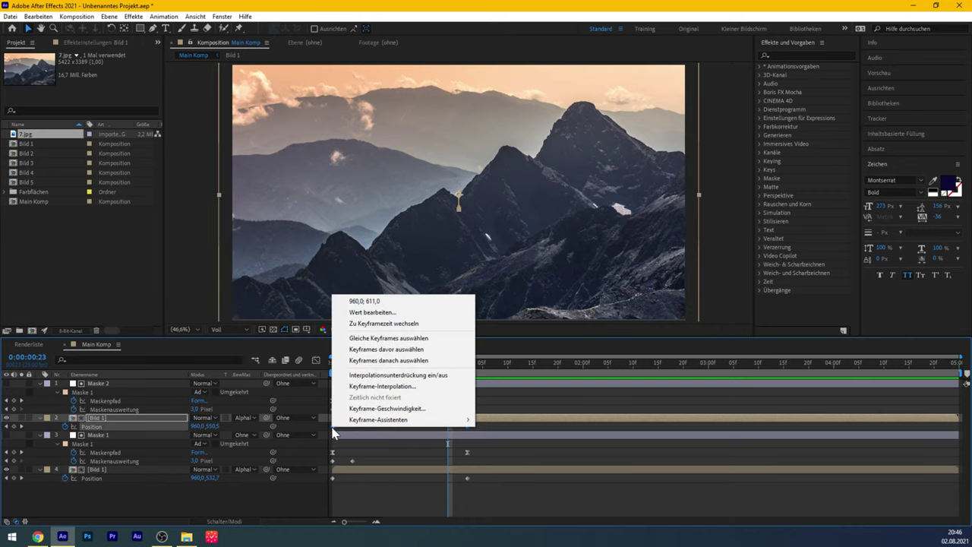
{"action": "mouse_move", "coordinate": [401, 423]}
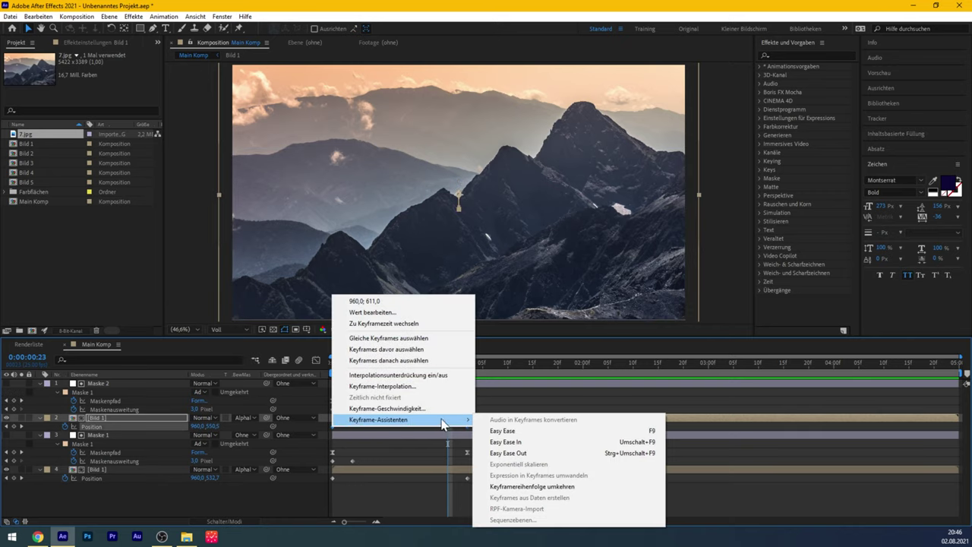
{"action": "left_click", "coordinate": [504, 431]}
Apply Easy Ease to layer 4's Position keyframes too.
{"action": "left_click_drag", "start_coordinate": [497, 474], "coordinate": [332, 477]}
{"action": "right_click", "coordinate": [332, 476]}
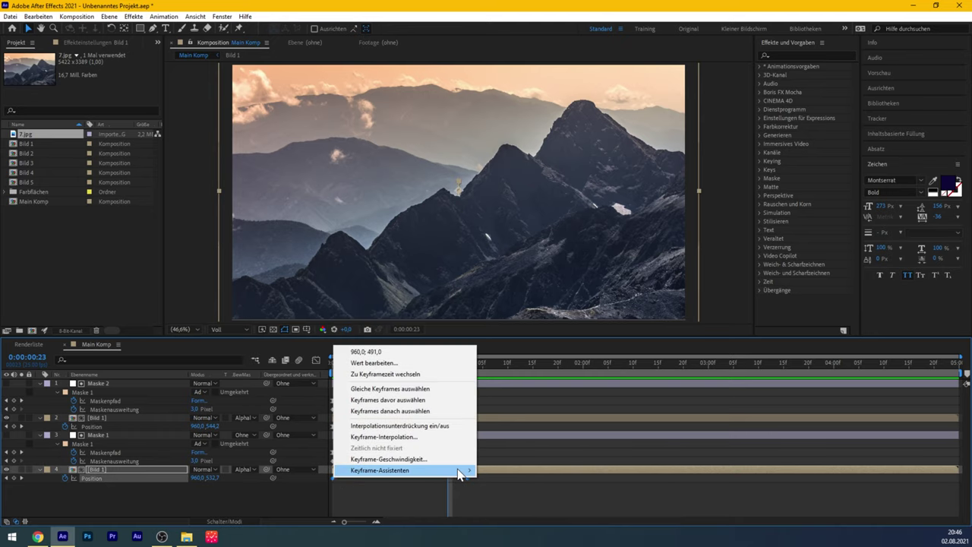
{"action": "mouse_move", "coordinate": [459, 474]}
{"action": "left_click", "coordinate": [520, 381]}
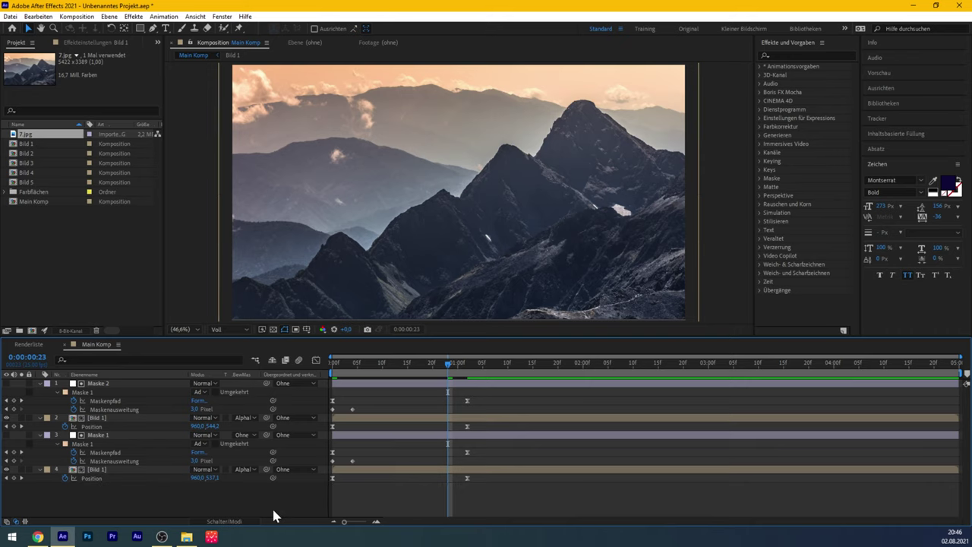
Preview the eased slide-ins and collapse all layer properties with Ctrl+`.
{"action": "key", "text": "space"}
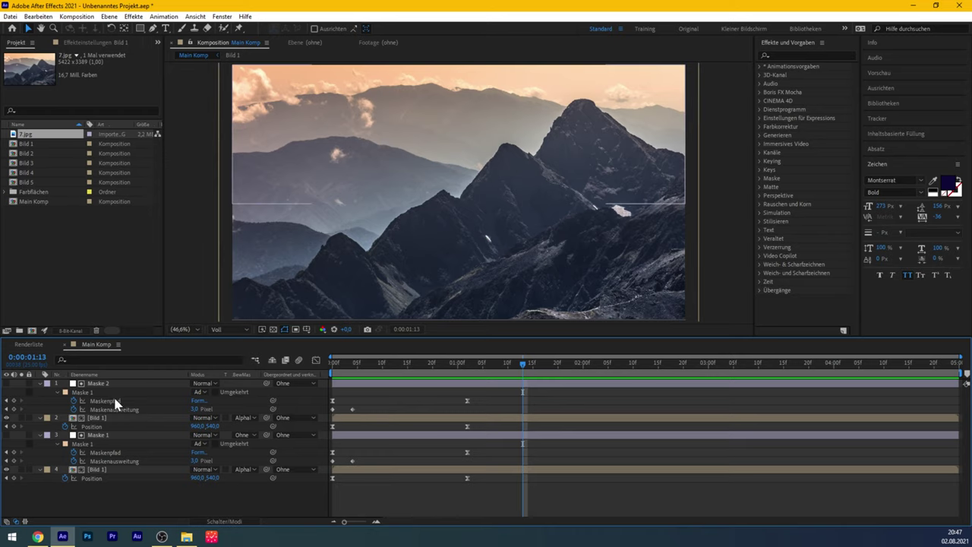
{"action": "key", "text": "shift+s"}
{"action": "key", "text": "ctrl+grave"}
{"action": "left_click", "coordinate": [118, 425]}
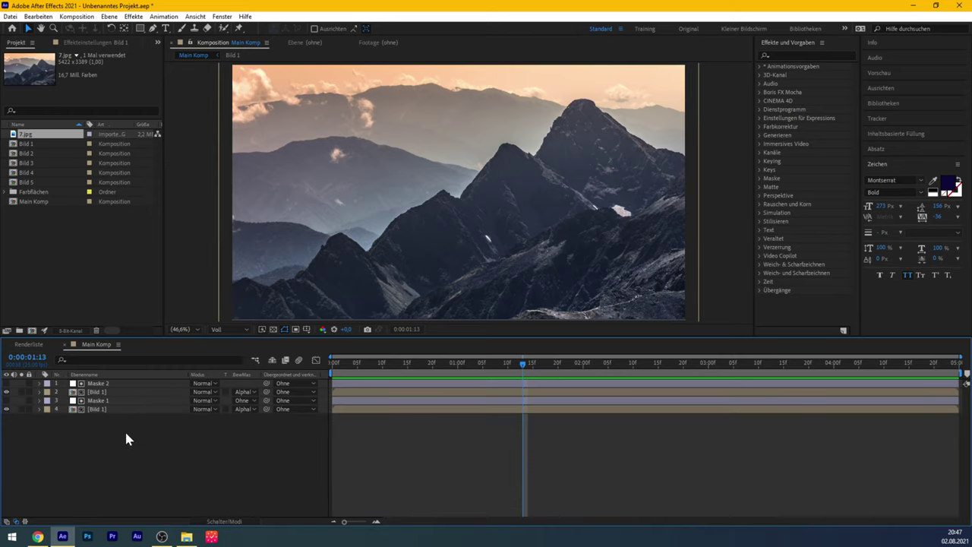
{"action": "key", "text": "space"}
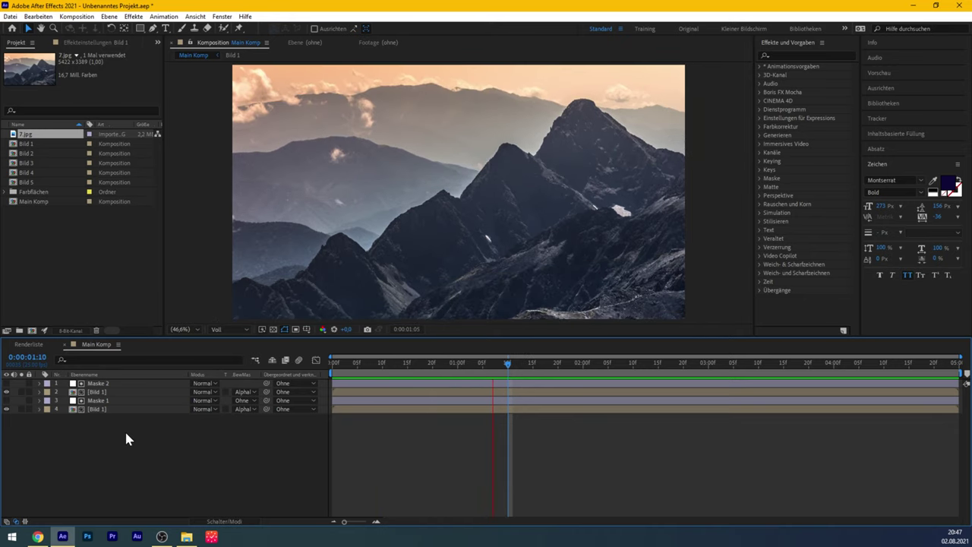
{"action": "key", "text": "space"}
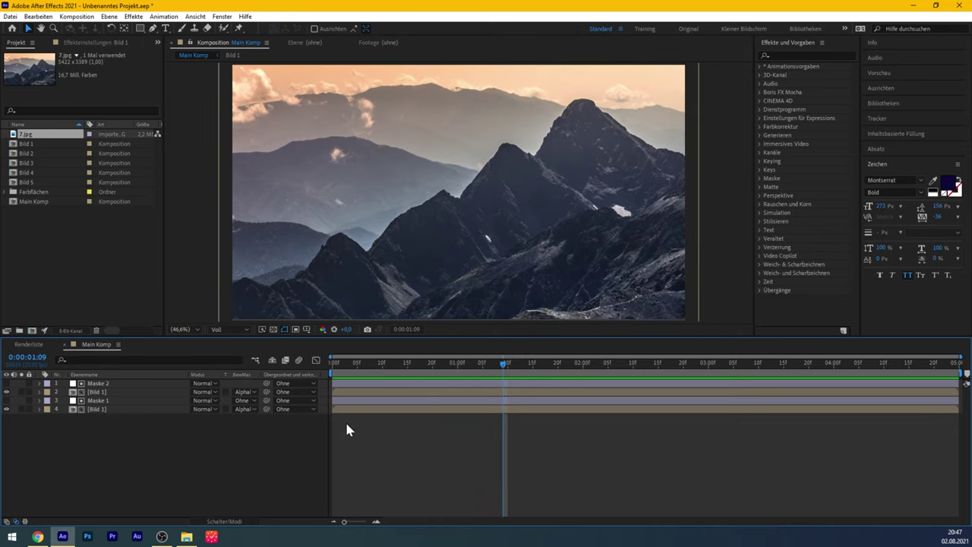
{"action": "left_click", "coordinate": [141, 377]}
Add the Bild 2 composition as the top layer of Main Komp, starting around one second.
{"action": "left_click", "coordinate": [29, 156]}
{"action": "left_click_drag", "start_coordinate": [23, 155], "coordinate": [103, 383]}
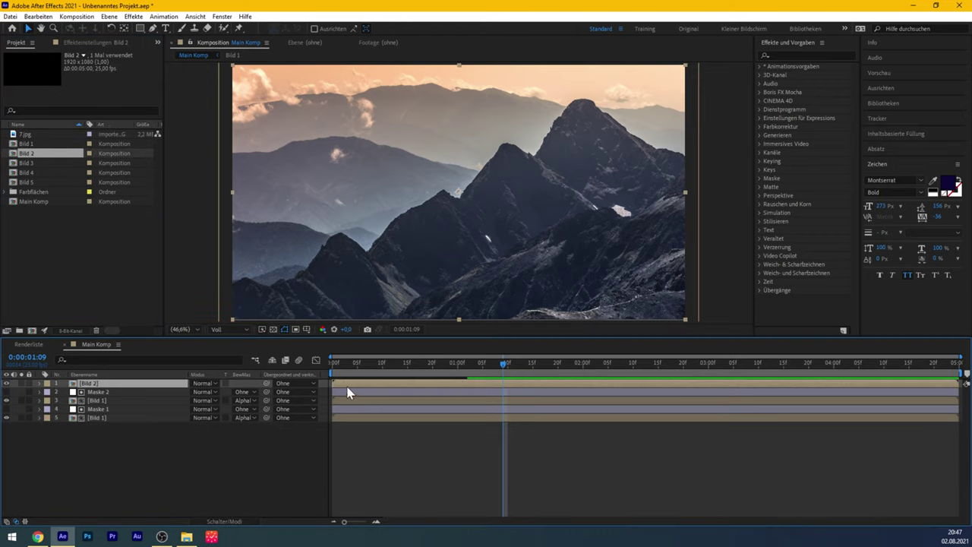
{"action": "left_click_drag", "start_coordinate": [357, 383], "coordinate": [513, 388]}
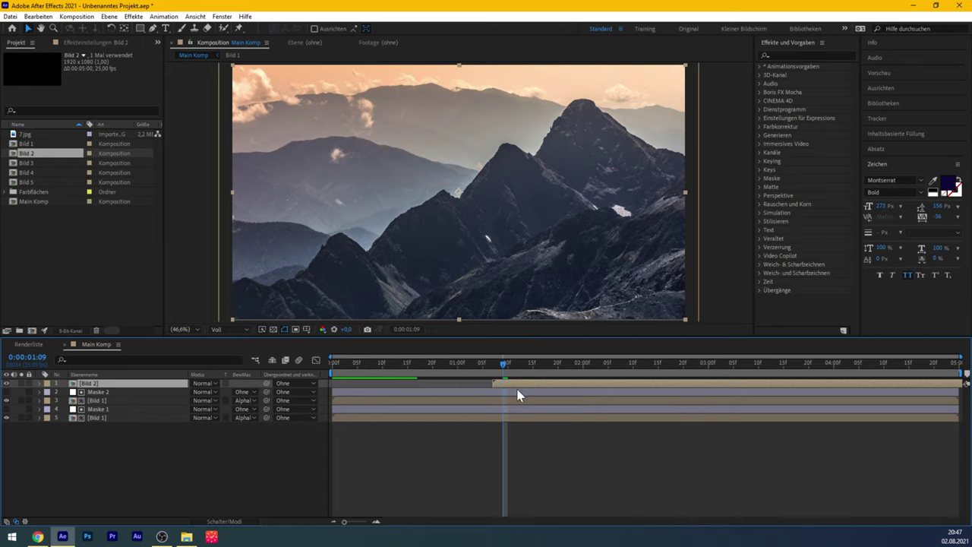
Duplicate the Bild 2 layer, then select both Maske 1 and Maske 2.
{"action": "left_click", "coordinate": [106, 410]}
{"action": "left_click", "coordinate": [101, 385]}
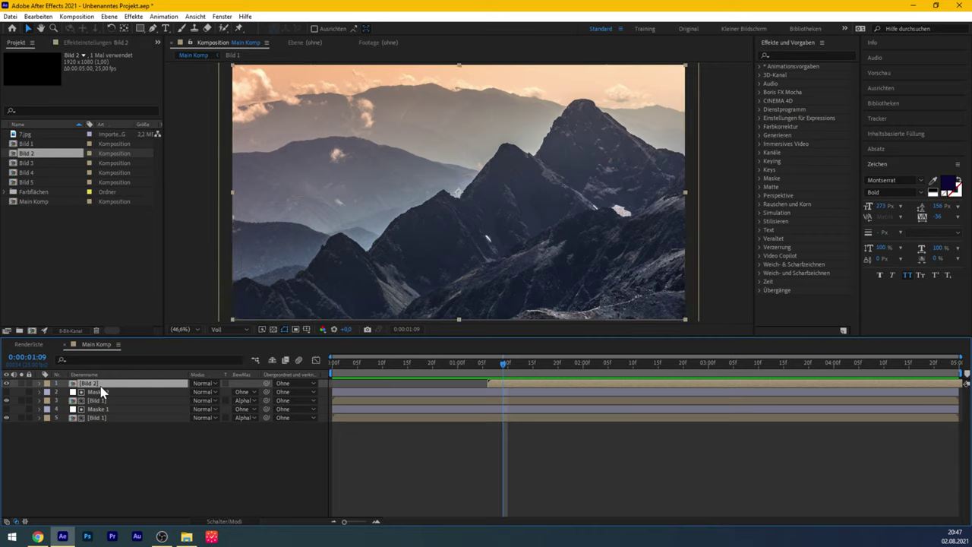
{"action": "key", "text": "ctrl+d"}
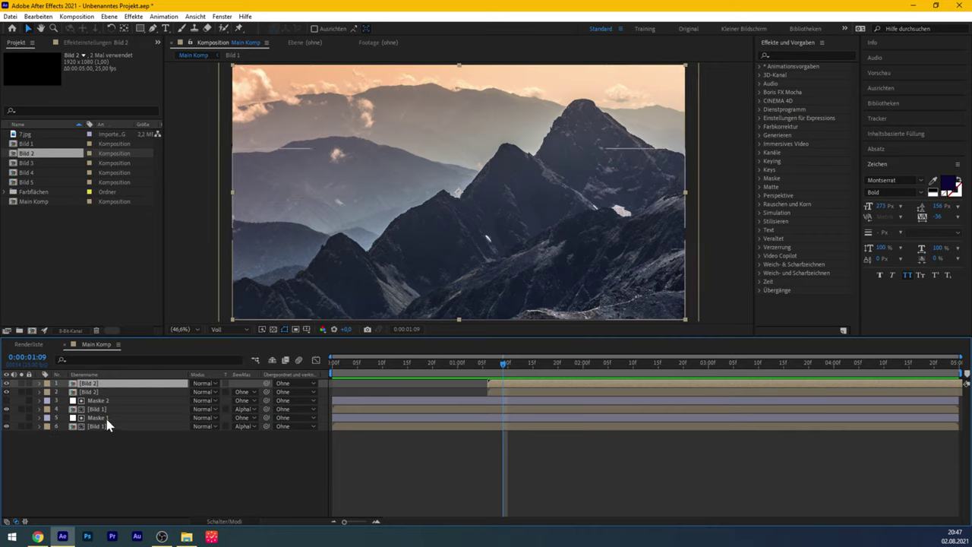
{"action": "left_click", "coordinate": [107, 419]}
{"action": "left_click", "coordinate": [113, 400], "text": "ctrl"}
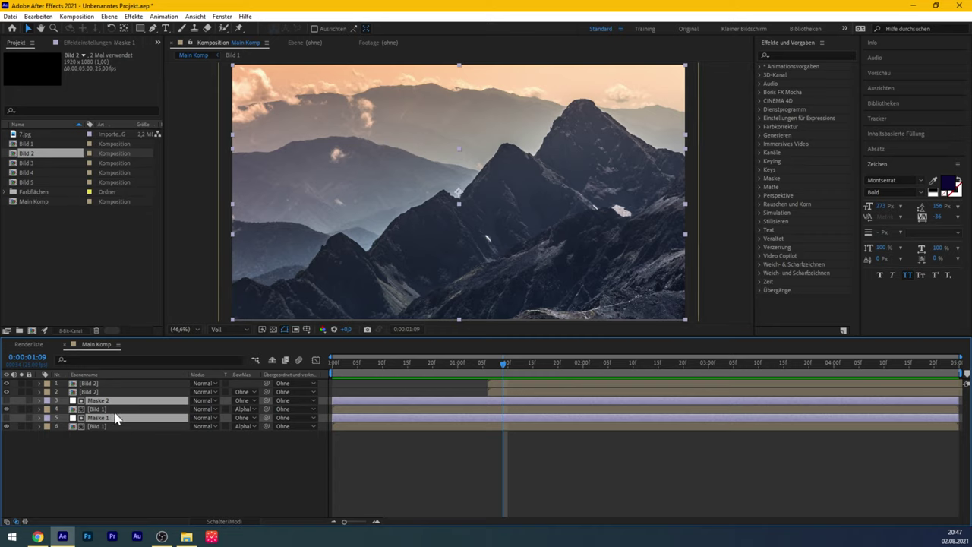
Duplicate the masks as Maske 3 and Maske 4, place them above each Bild 2, and trim them to start with it.
{"action": "key", "text": "ctrl+d"}
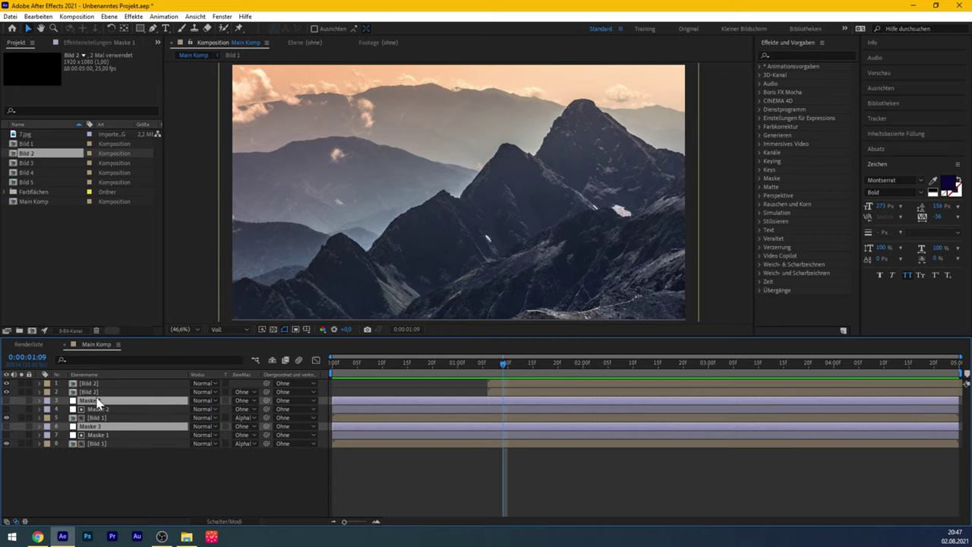
{"action": "left_click_drag", "start_coordinate": [96, 401], "coordinate": [97, 379]}
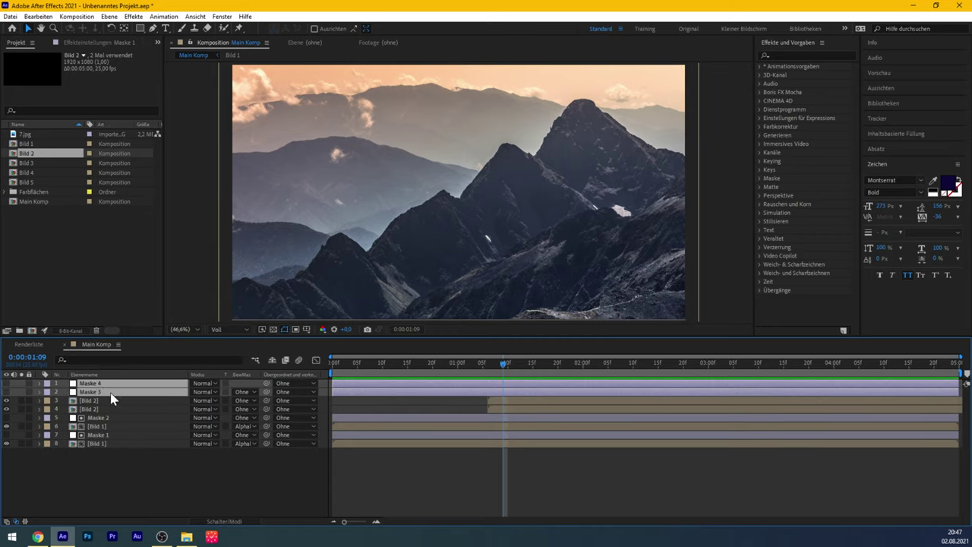
{"action": "left_click_drag", "start_coordinate": [105, 390], "coordinate": [102, 402]}
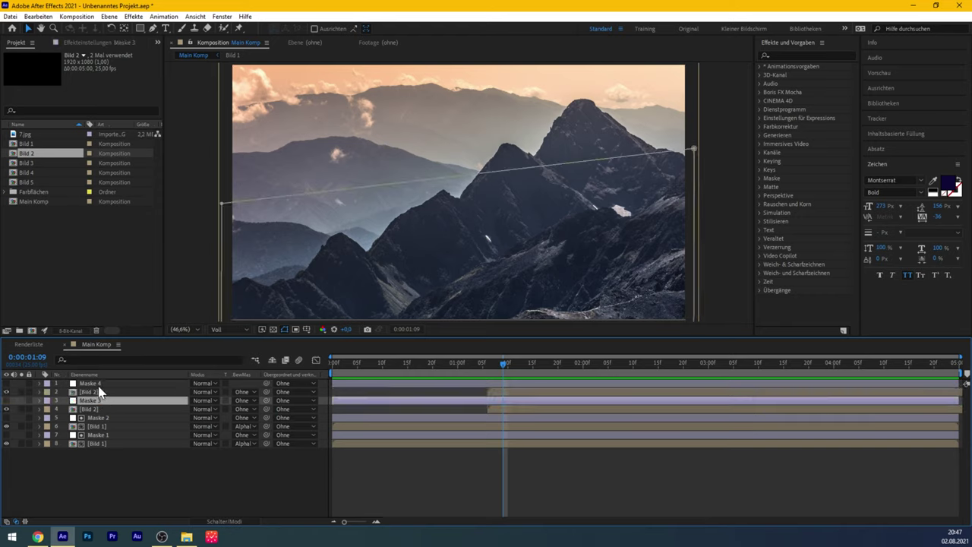
{"action": "left_click", "coordinate": [106, 383]}
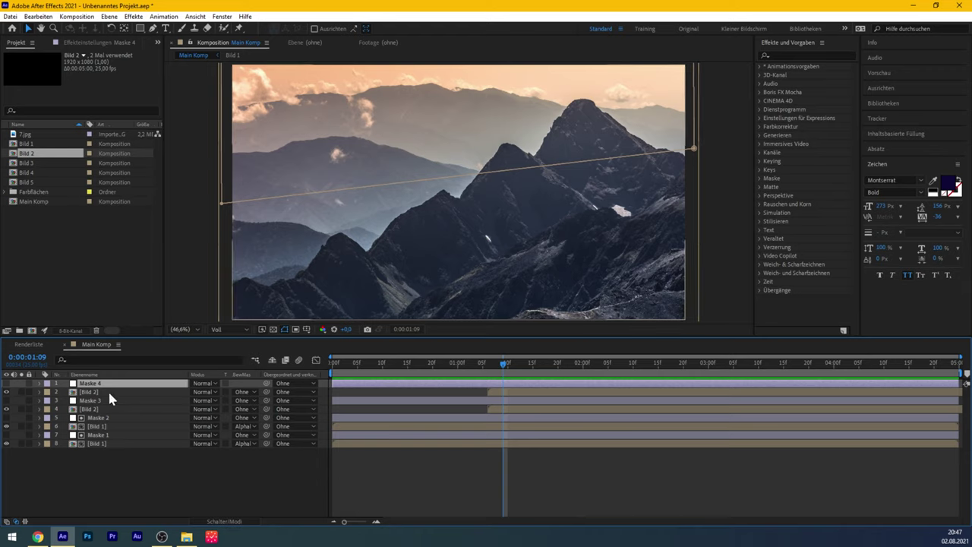
{"action": "left_click", "coordinate": [372, 400]}
{"action": "left_click", "coordinate": [362, 384], "text": "ctrl"}
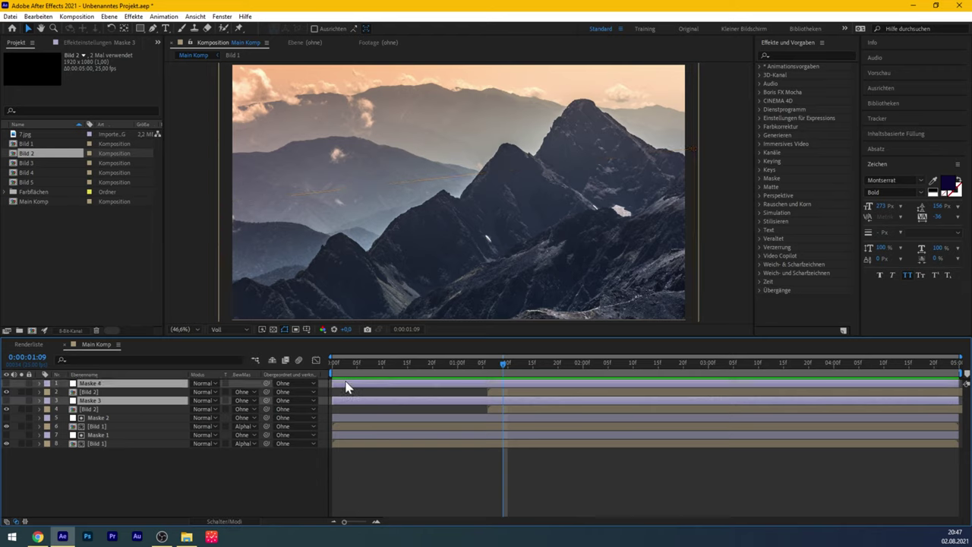
{"action": "left_click_drag", "start_coordinate": [334, 383], "coordinate": [523, 387]}
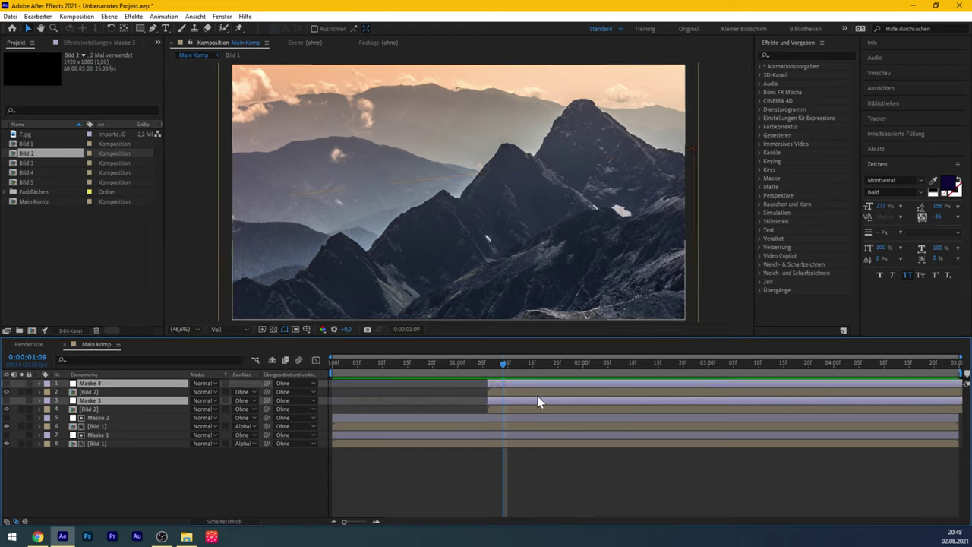
{"action": "mouse_move", "coordinate": [380, 365]}
{"action": "left_mouse_down"}
{"action": "mouse_move", "coordinate": [433, 380]}
{"action": "mouse_move", "coordinate": [524, 379]}
{"action": "left_mouse_up"}
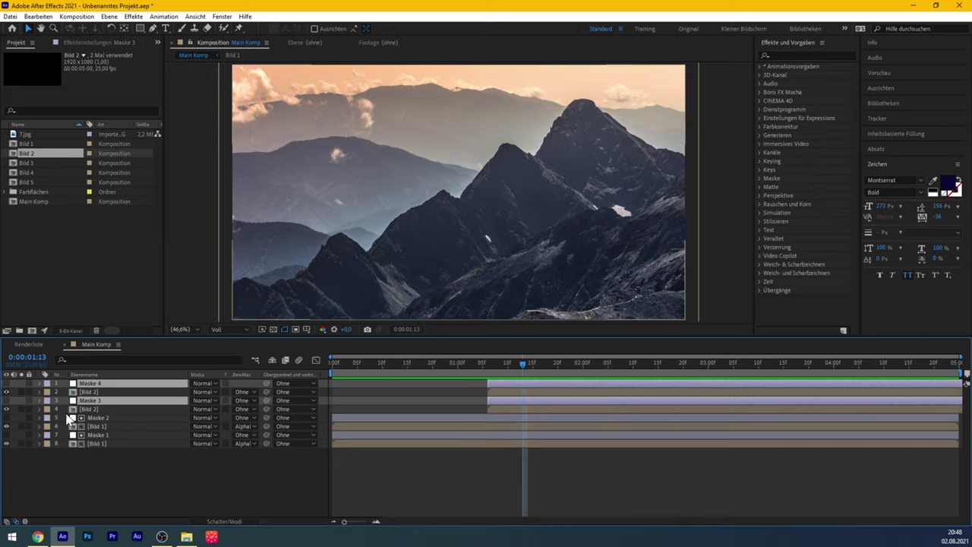
Select Maske 2 down to the bottom Bild 1 and open the label colour menu.
{"action": "left_click", "coordinate": [116, 419]}
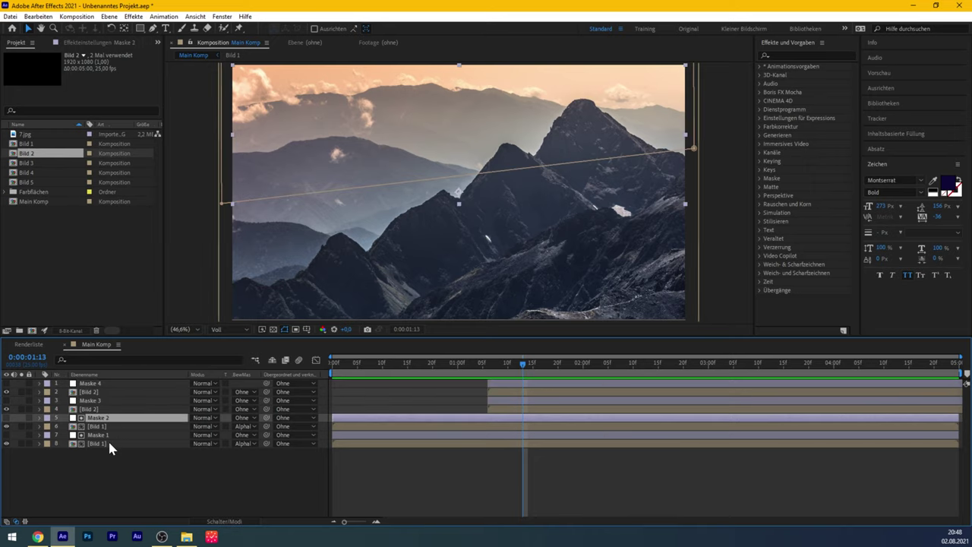
{"action": "left_click", "coordinate": [108, 442], "text": "shift"}
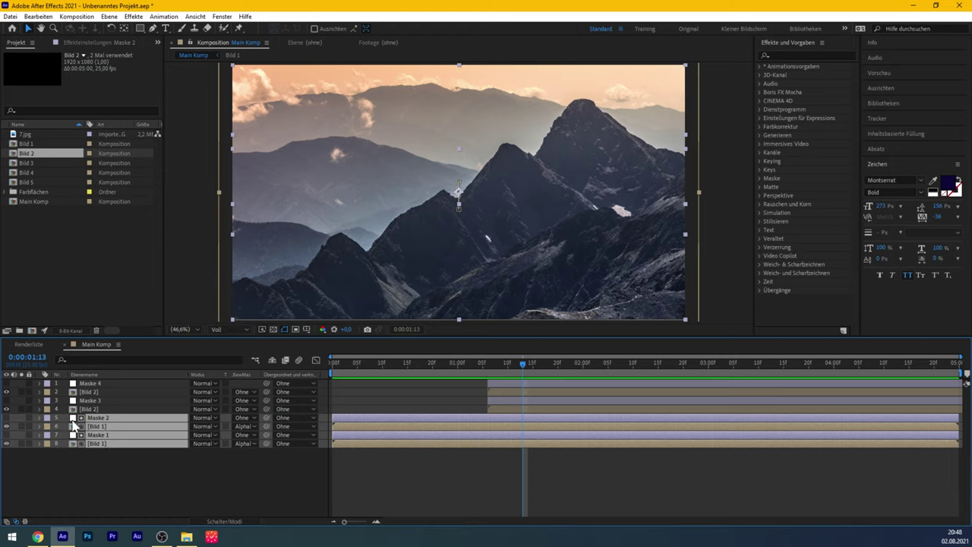
{"action": "left_click", "coordinate": [47, 419]}
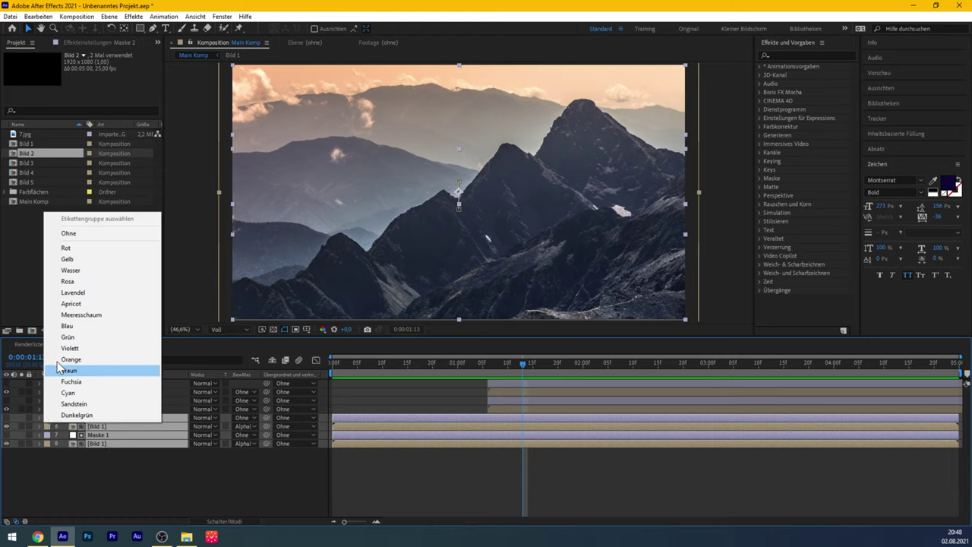
Label Maske 2 through the bottom Bild 1 Gelb, scrub the transition, and reselect them at 1:20.
{"action": "left_click", "coordinate": [103, 261]}
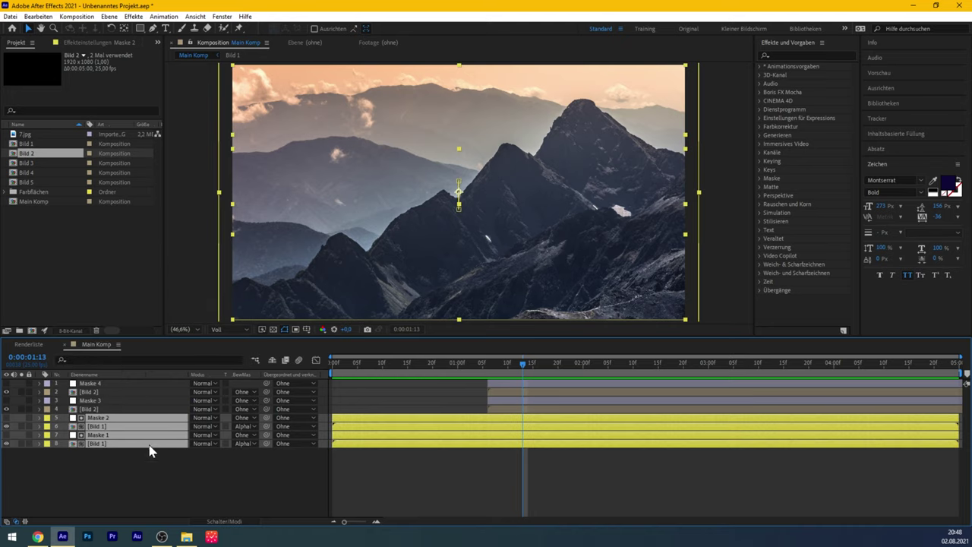
{"action": "left_click", "coordinate": [207, 454]}
{"action": "left_click_drag", "start_coordinate": [331, 365], "coordinate": [407, 364]}
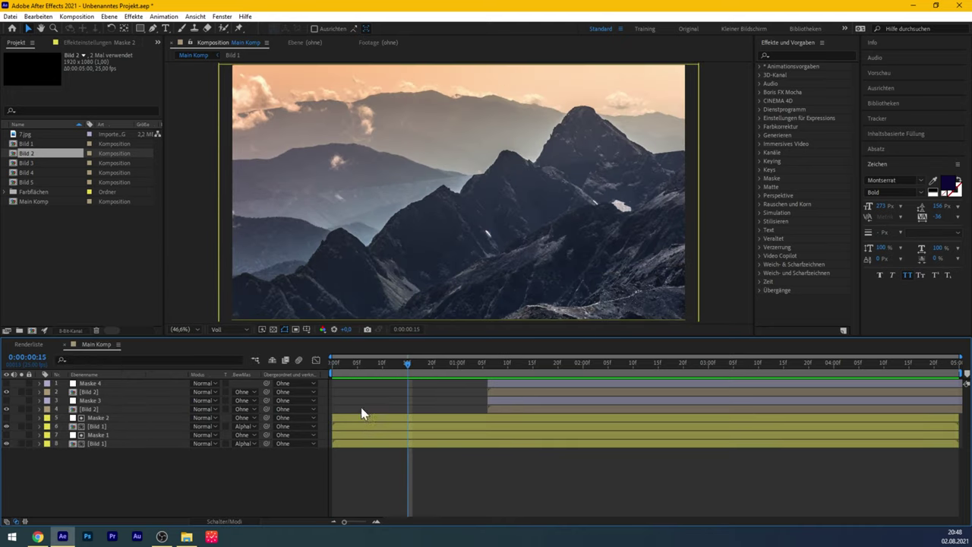
{"action": "mouse_move", "coordinate": [344, 366]}
{"action": "left_mouse_down"}
{"action": "mouse_move", "coordinate": [470, 369]}
{"action": "mouse_move", "coordinate": [316, 370]}
{"action": "mouse_move", "coordinate": [557, 376]}
{"action": "left_mouse_up"}
{"action": "left_click", "coordinate": [551, 416]}
{"action": "left_click", "coordinate": [555, 443], "text": "shift"}
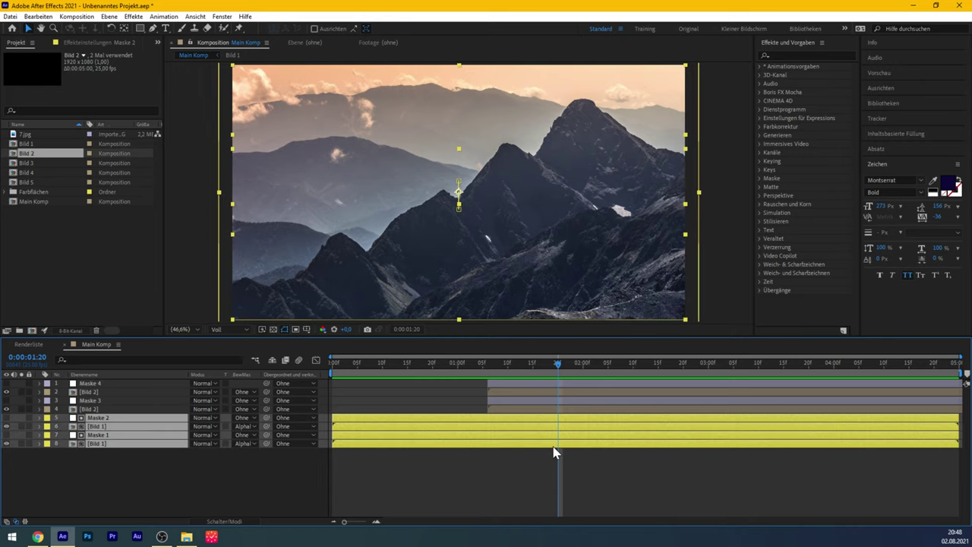
Split the four yellow layers at 1:20 with Ctrl+Shift+D, delete the later halves, and scrub the opening.
{"action": "key", "text": "ctrl+shift+d"}
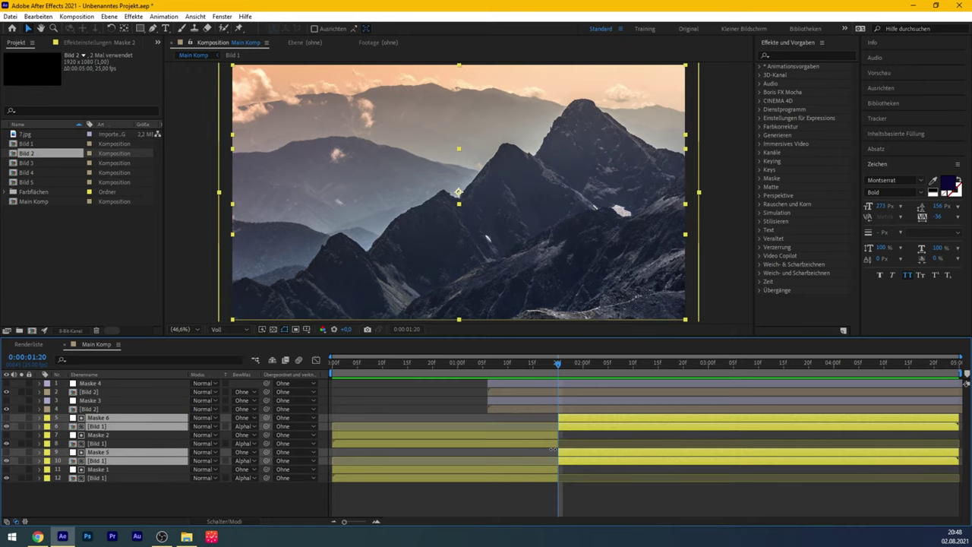
{"action": "key", "text": "Delete"}
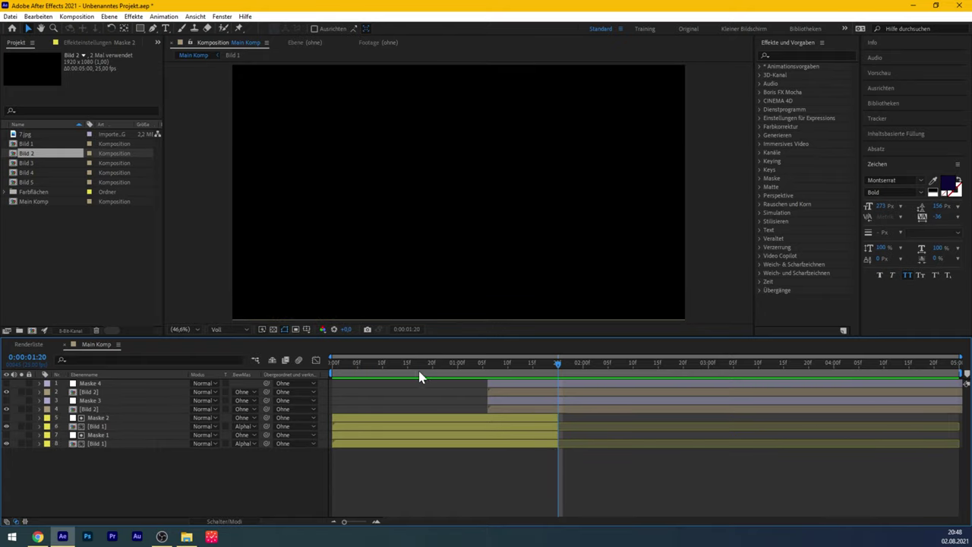
{"action": "left_click", "coordinate": [372, 369]}
{"action": "mouse_move", "coordinate": [349, 370]}
{"action": "left_mouse_down"}
{"action": "mouse_move", "coordinate": [372, 383]}
{"action": "mouse_move", "coordinate": [501, 377]}
{"action": "left_mouse_up"}
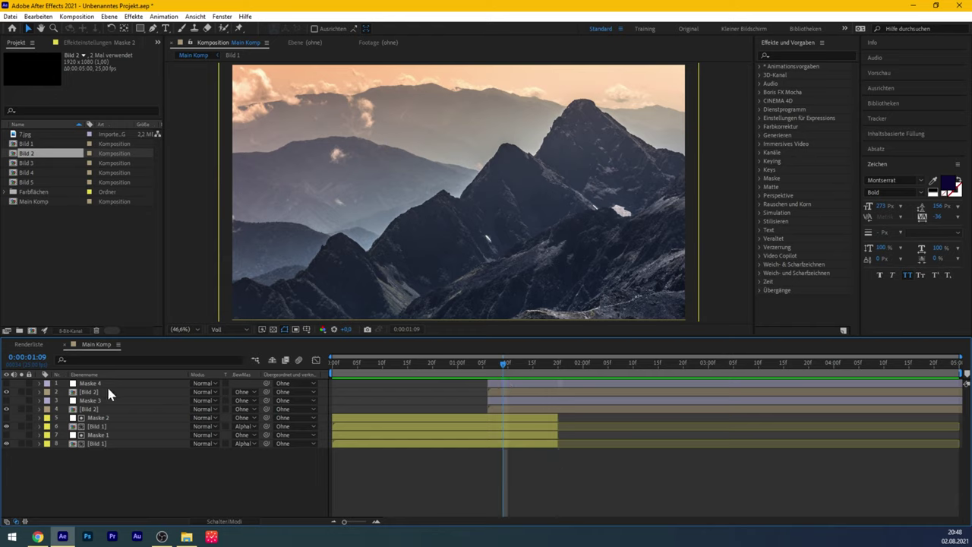
Set the top Bild 2 layer's track matte to Alpha-Maske 'Maske 4'.
{"action": "left_click", "coordinate": [249, 393]}
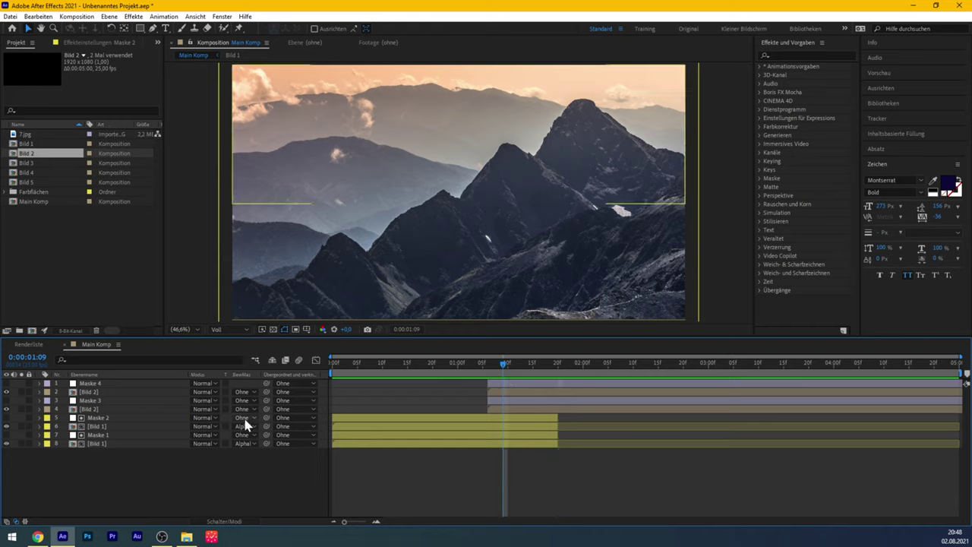
{"action": "left_click", "coordinate": [122, 384]}
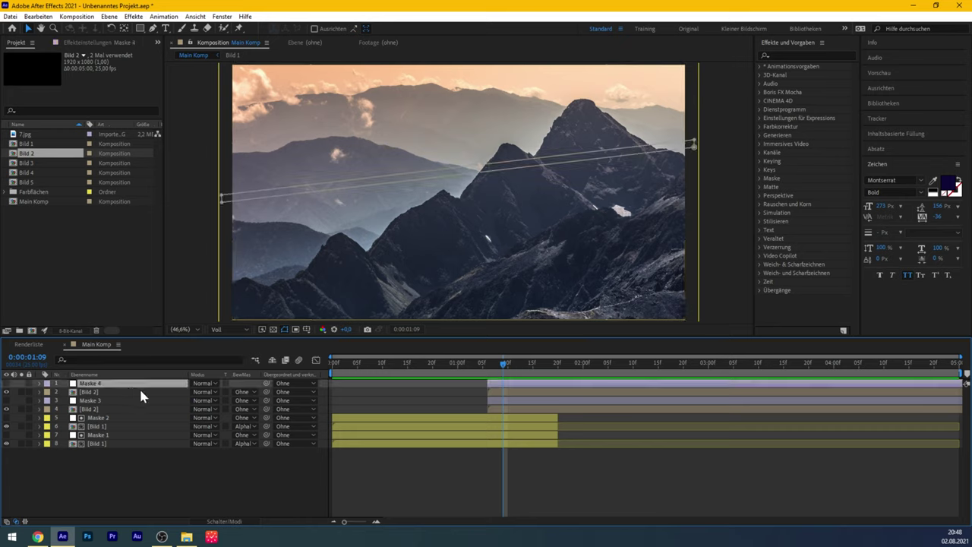
{"action": "left_click", "coordinate": [245, 391]}
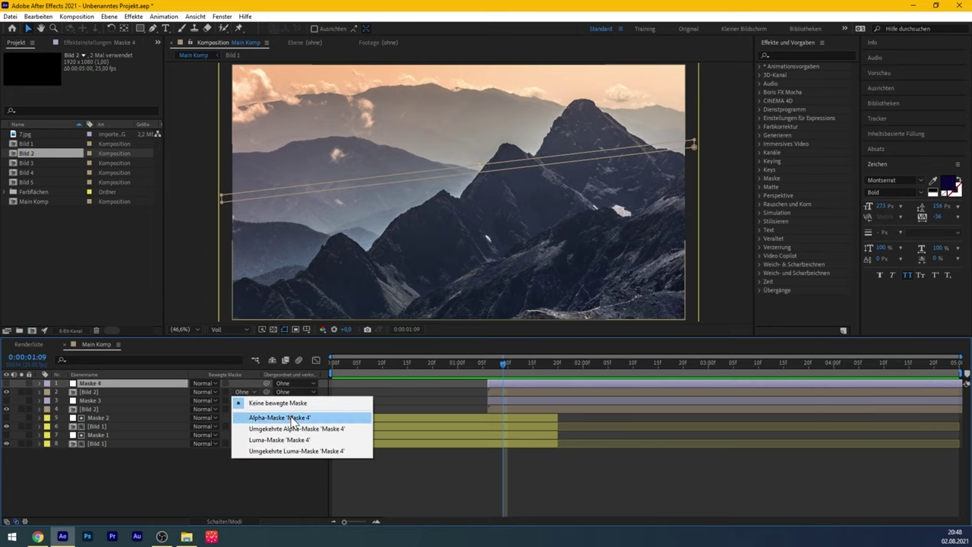
{"action": "left_click", "coordinate": [292, 420]}
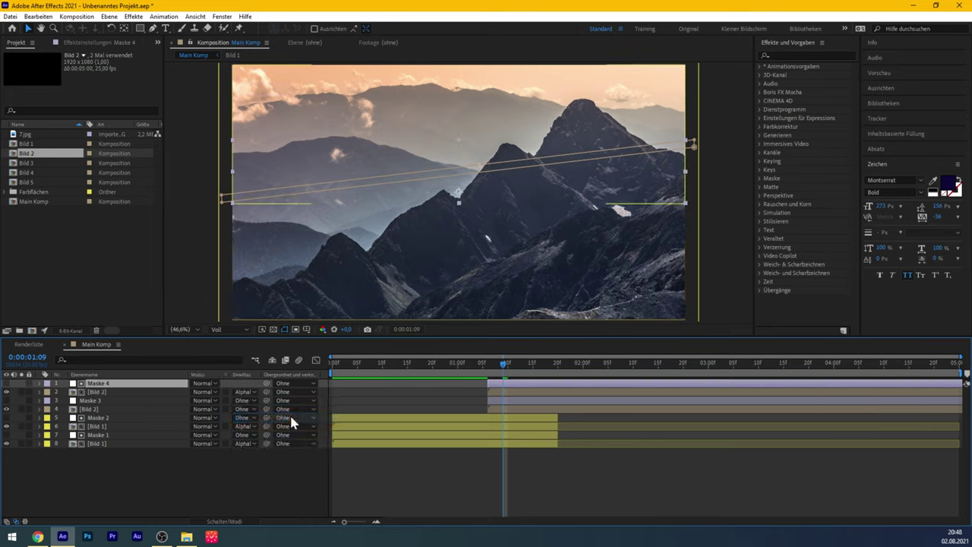
Set the second Bild 2 layer's track matte to Alpha-Maske 'Maske 3' and scrub the stripes.
{"action": "left_click", "coordinate": [120, 400]}
{"action": "left_click", "coordinate": [244, 411]}
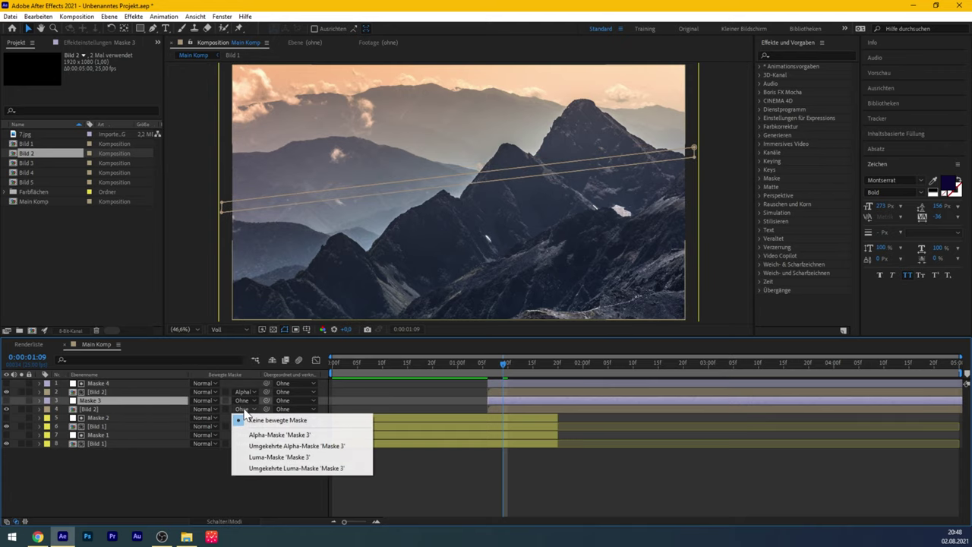
{"action": "left_click", "coordinate": [281, 433]}
{"action": "mouse_move", "coordinate": [488, 368]}
{"action": "left_mouse_down"}
{"action": "mouse_move", "coordinate": [512, 373]}
{"action": "mouse_move", "coordinate": [503, 373]}
{"action": "left_mouse_up"}
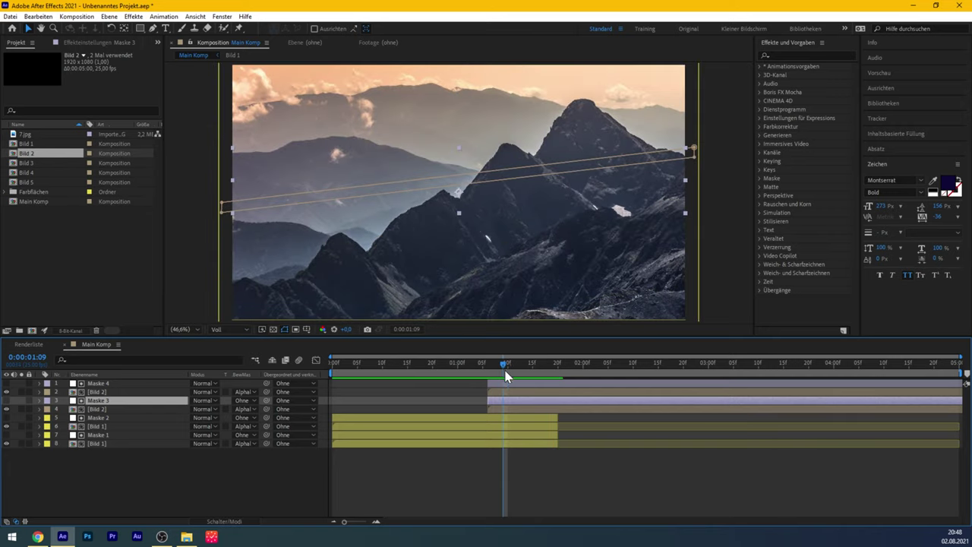
{"action": "left_click", "coordinate": [118, 392]}
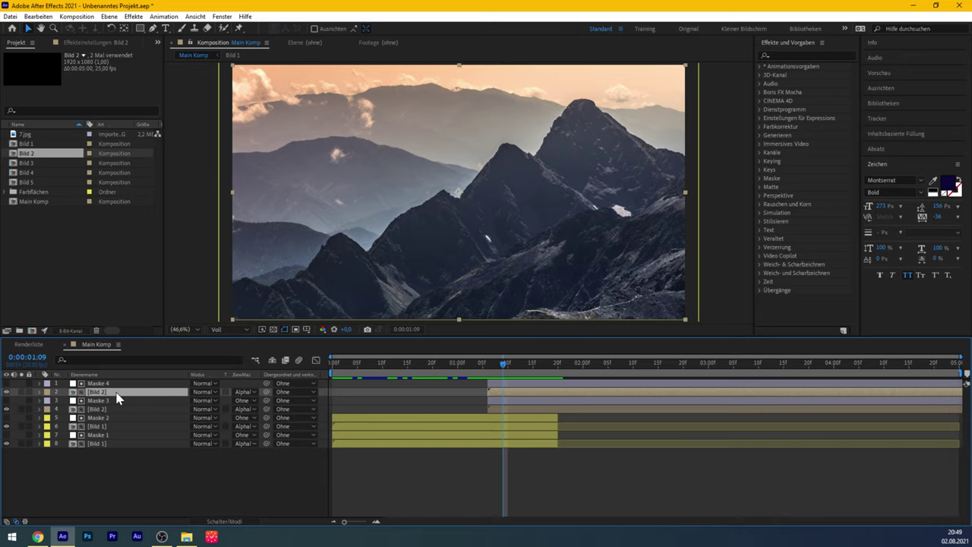
Open the Bild 2 composition, drag in 12.jpg from the photo folder, and scale it to 33%.
{"action": "double_click", "coordinate": [117, 393]}
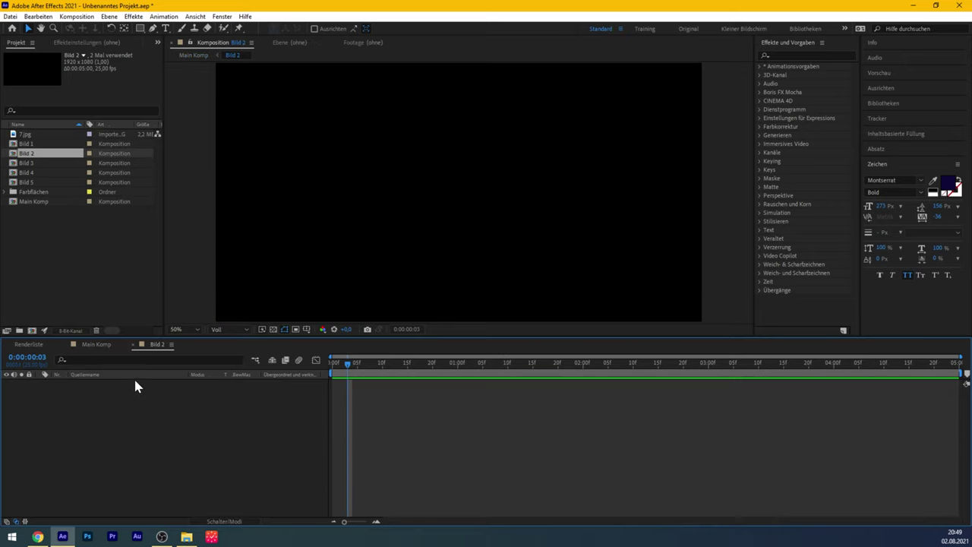
{"action": "left_click", "coordinate": [187, 536]}
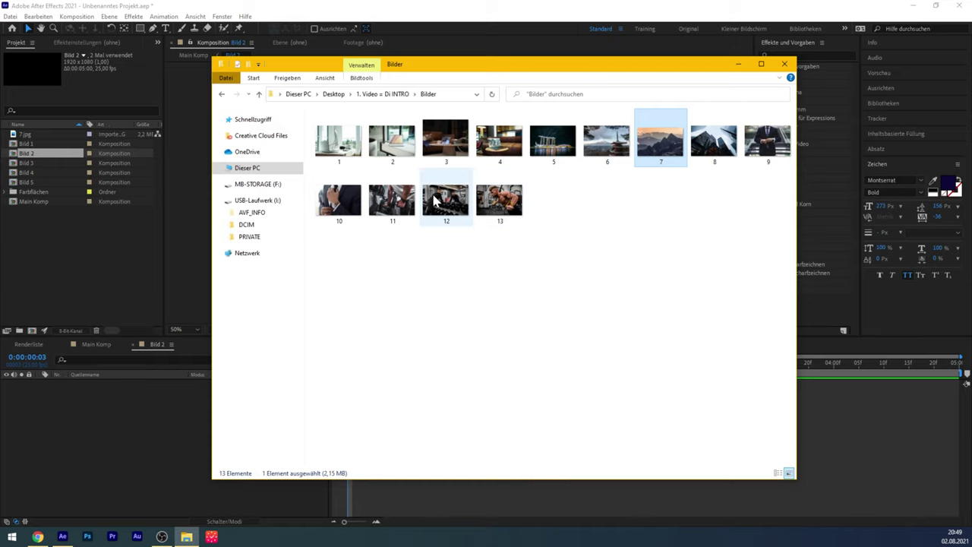
{"action": "left_click_drag", "start_coordinate": [447, 211], "coordinate": [107, 414]}
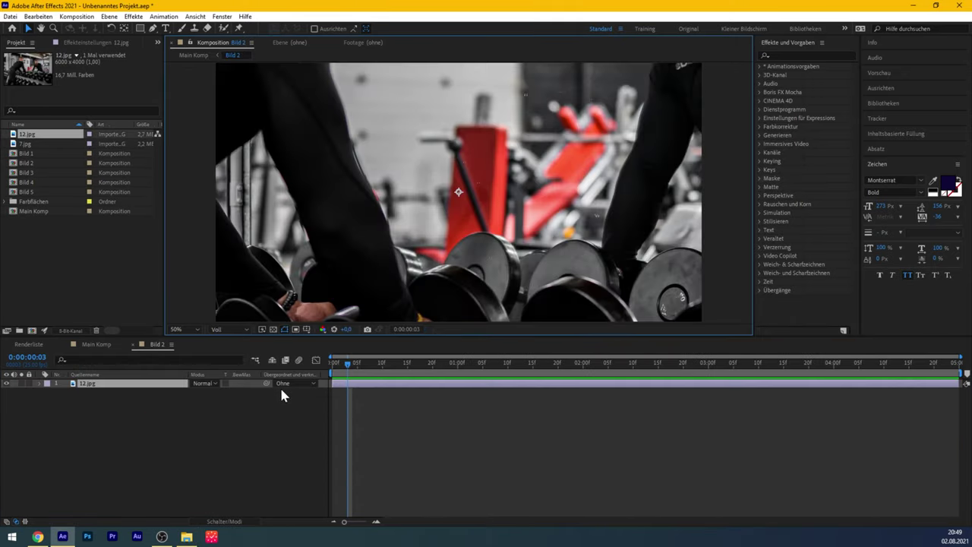
{"action": "key", "text": "s"}
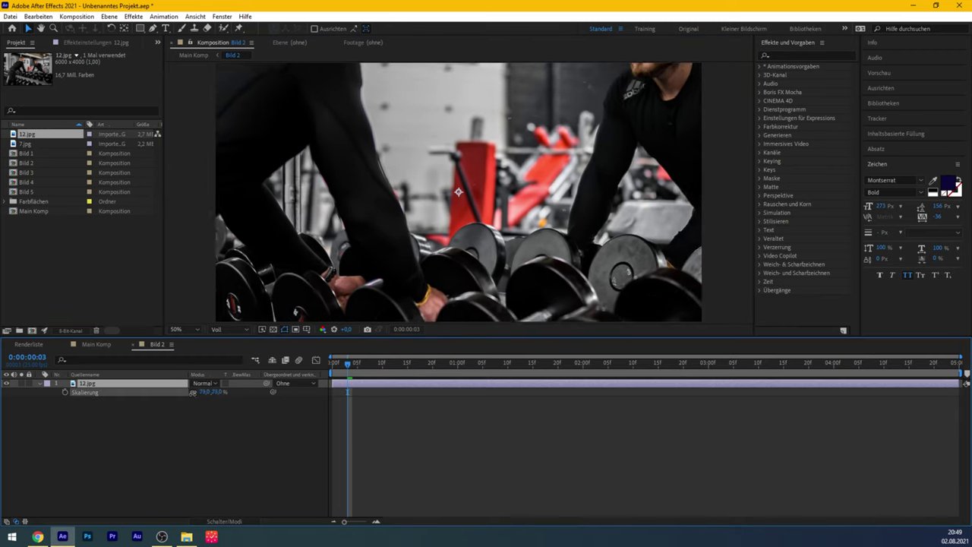
{"action": "left_click_drag", "start_coordinate": [202, 392], "coordinate": [146, 371]}
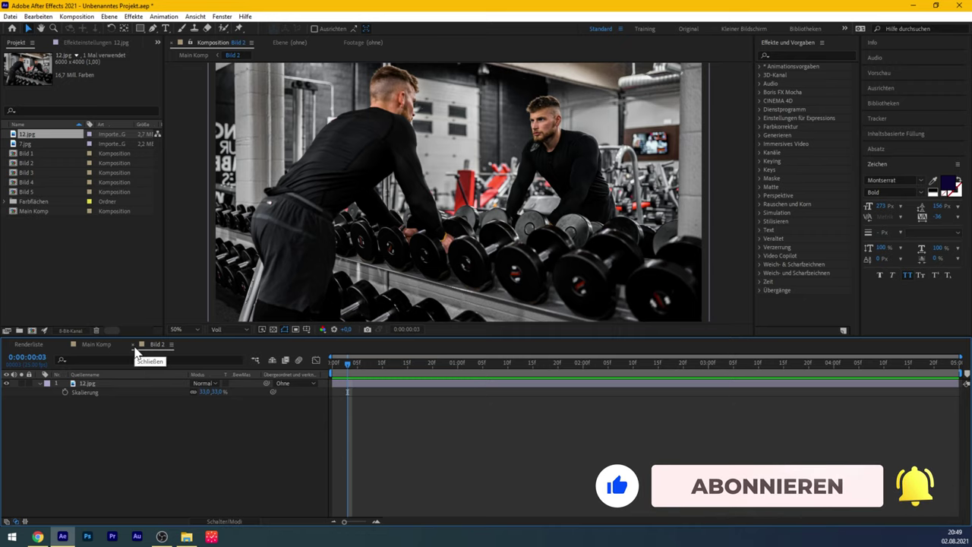
Return to Main Komp and preview the gym photo inside the stripe at 100% view.
{"action": "left_click", "coordinate": [133, 346]}
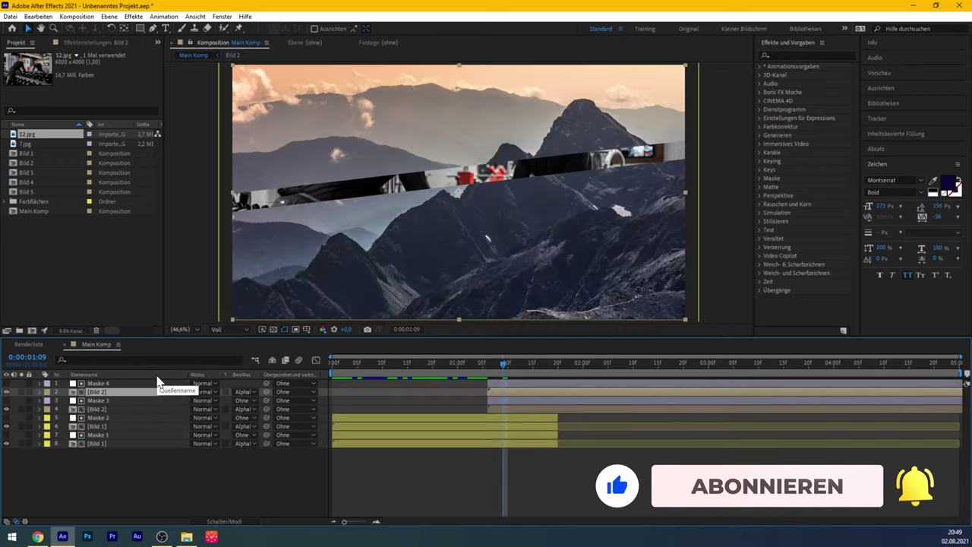
{"action": "mouse_move", "coordinate": [454, 365]}
{"action": "left_mouse_down"}
{"action": "mouse_move", "coordinate": [564, 371]}
{"action": "mouse_move", "coordinate": [513, 370]}
{"action": "left_mouse_up"}
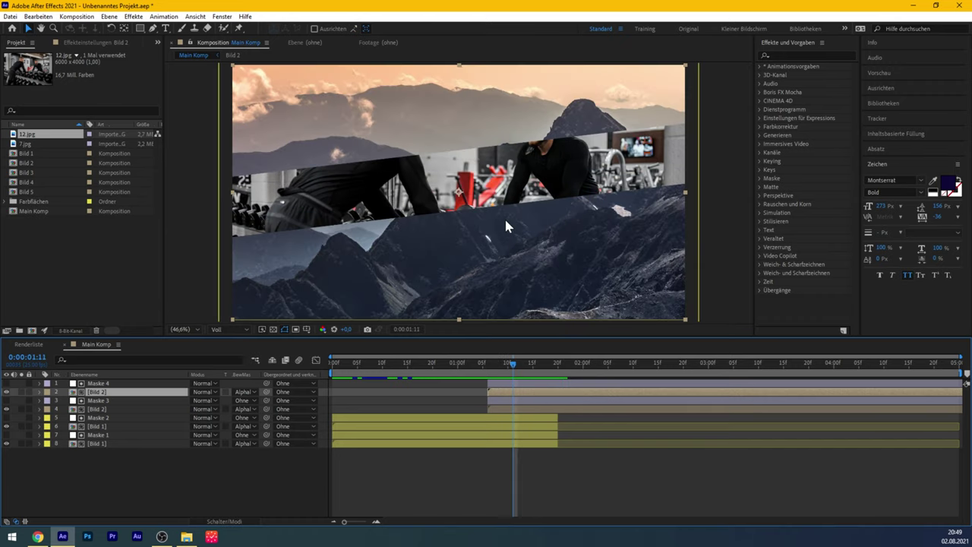
{"action": "key", "text": "slash"}
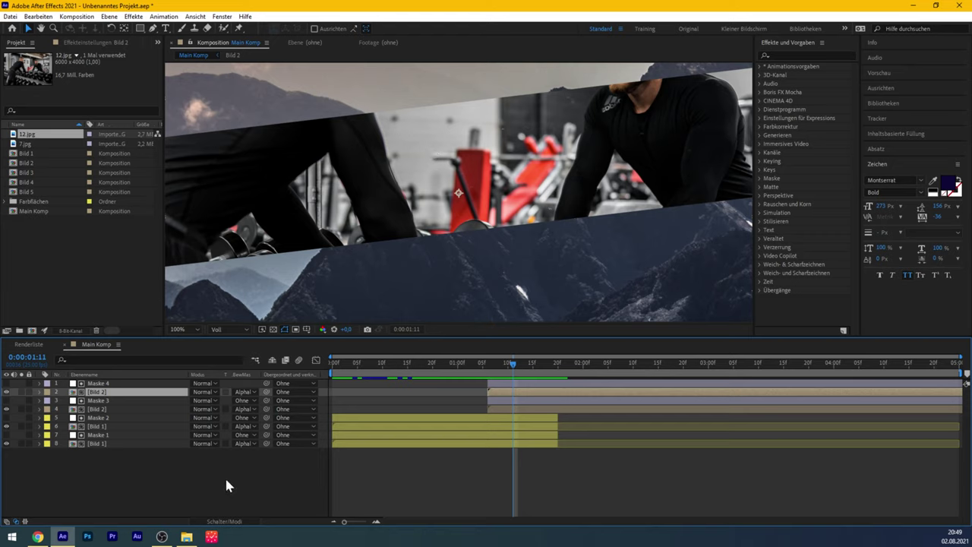
Enable the motion blur switch on Maske 4, Maske 3, Maske 2 and Maske 1.
{"action": "left_click", "coordinate": [227, 522]}
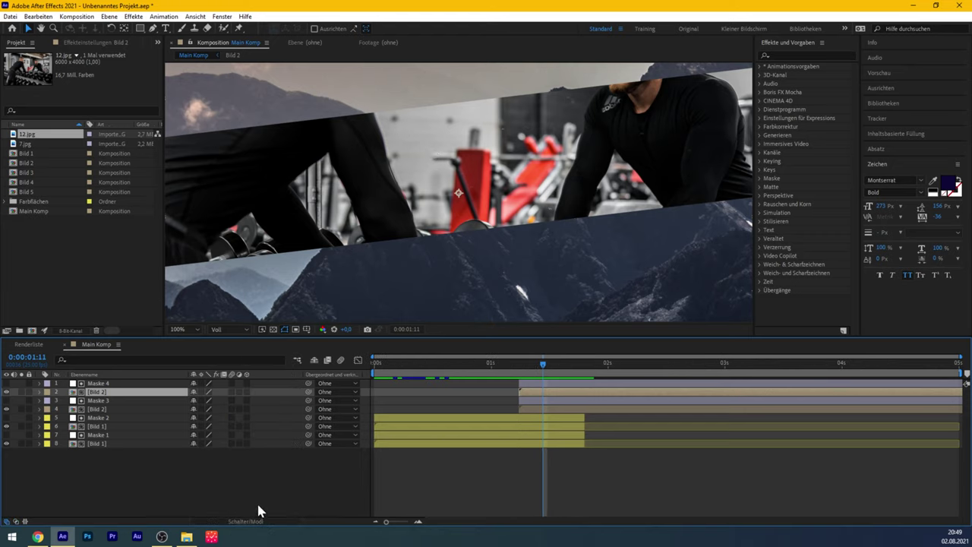
{"action": "left_click", "coordinate": [232, 382]}
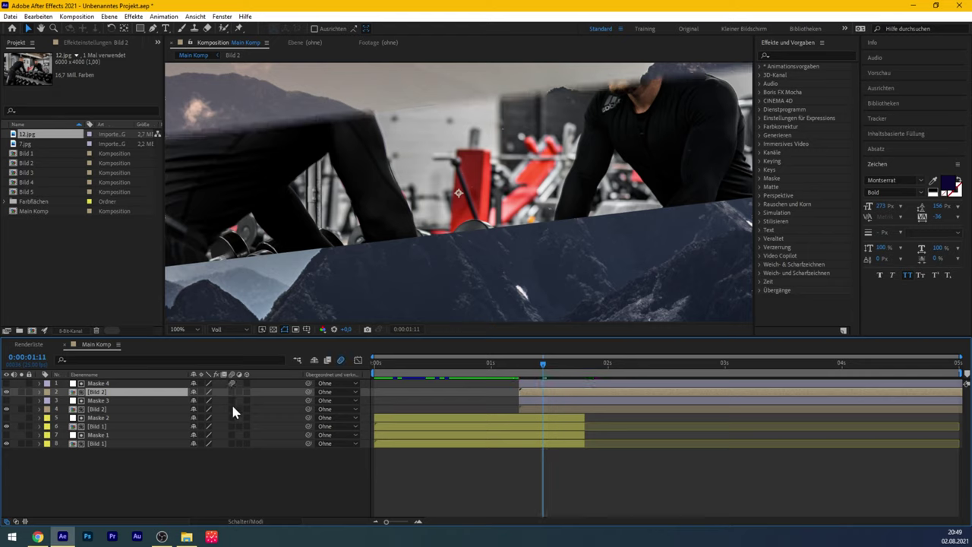
{"action": "left_click", "coordinate": [232, 400]}
{"action": "left_click", "coordinate": [232, 418]}
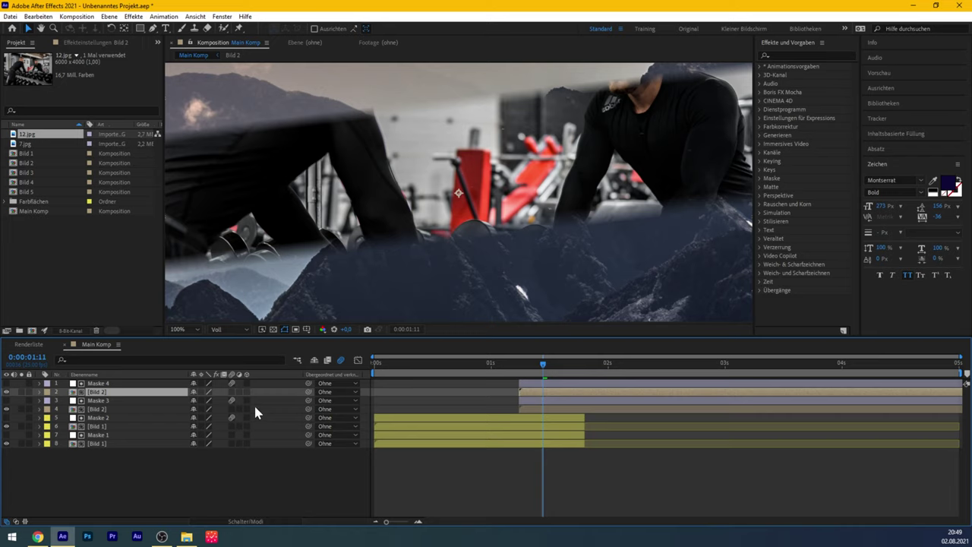
{"action": "left_click", "coordinate": [231, 434]}
Play the intro from the start with the whole composition fit in the viewer.
{"action": "key", "text": "space"}
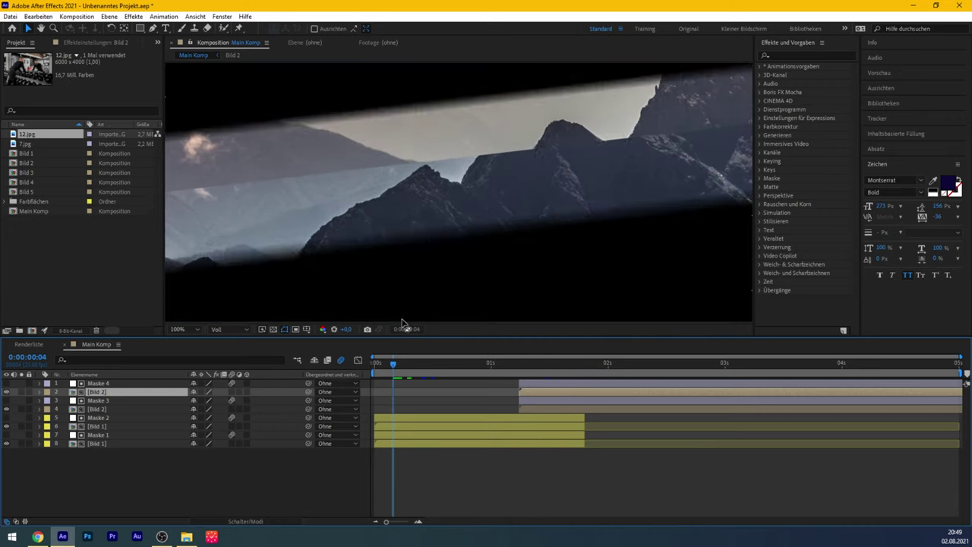
{"action": "left_click", "coordinate": [190, 329]}
{"action": "left_click", "coordinate": [211, 339]}
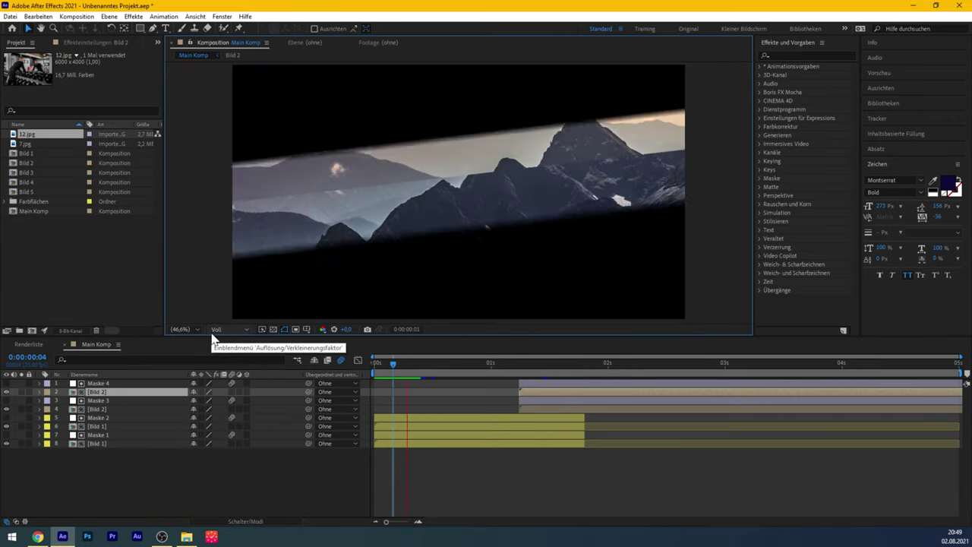
Stop the preview, reveal Maske 4's mask path and go to its 1:06 keyframe.
{"action": "key", "text": "space"}
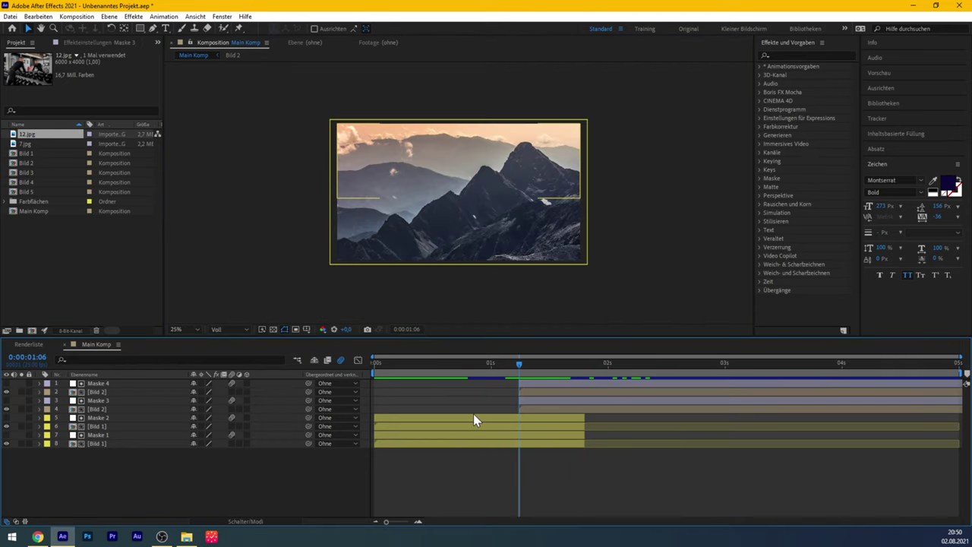
{"action": "left_click", "coordinate": [145, 383]}
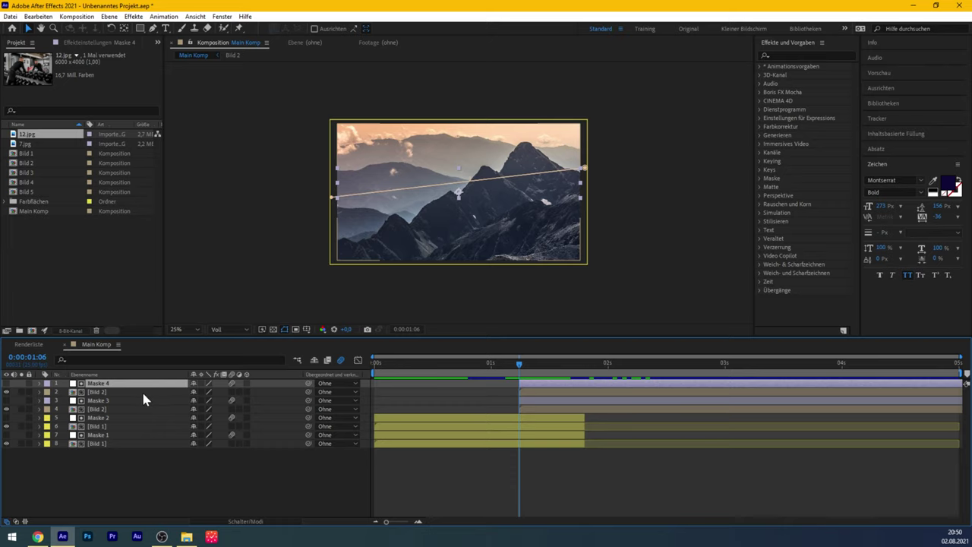
{"action": "key", "text": "m"}
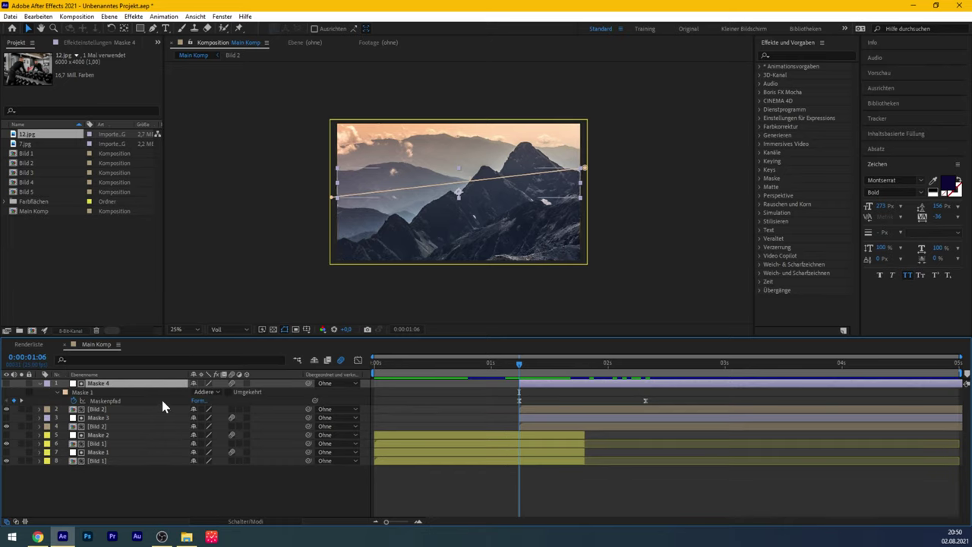
{"action": "left_click_drag", "start_coordinate": [518, 363], "coordinate": [542, 369]}
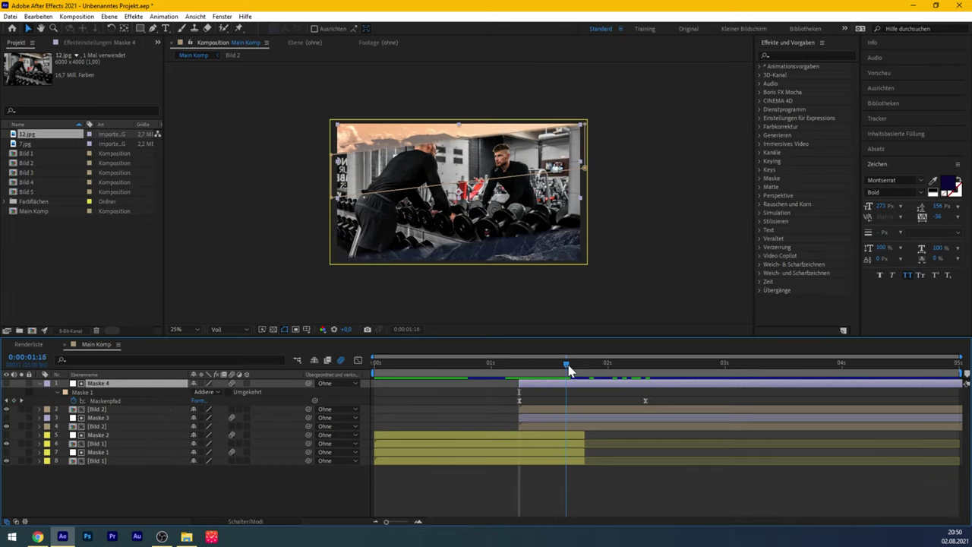
{"action": "left_click", "coordinate": [519, 400]}
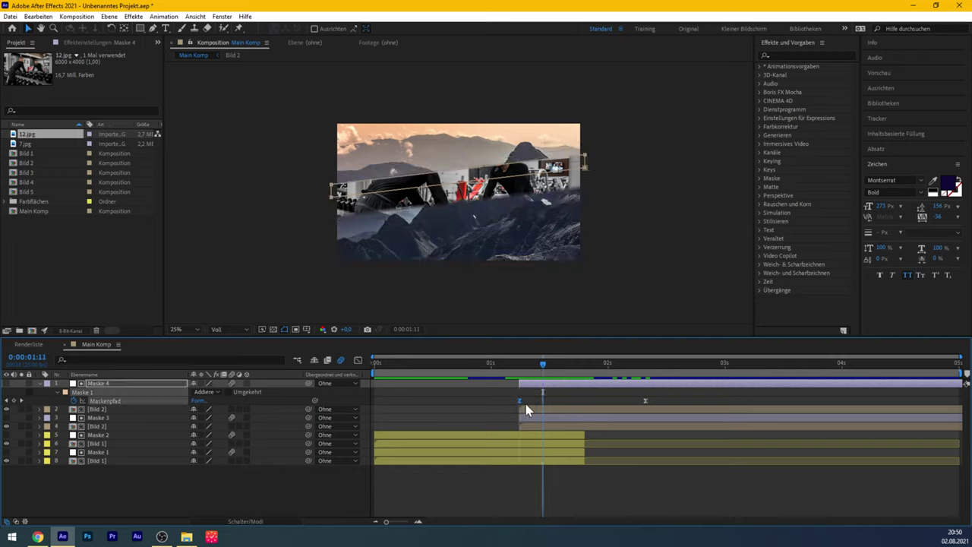
{"action": "key", "text": "j"}
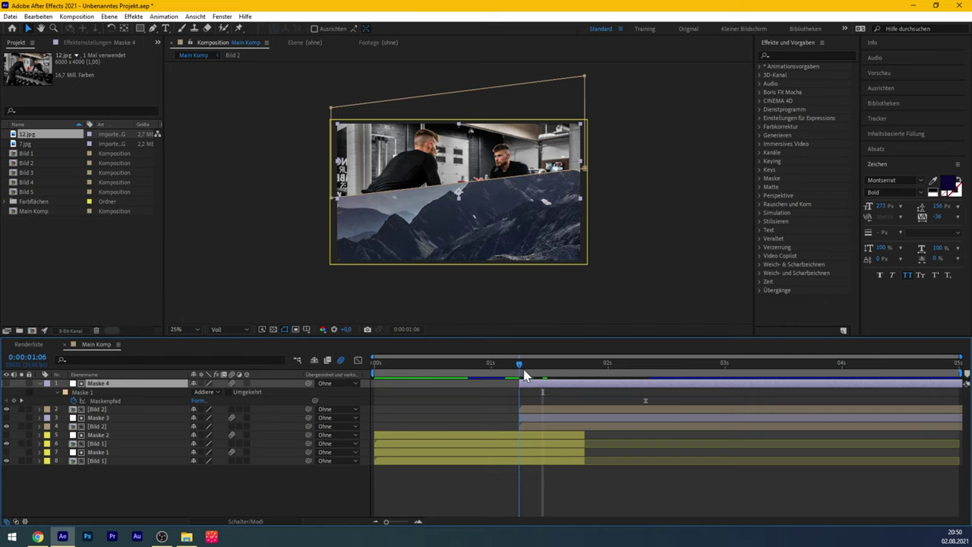
Pull Maske 4's lower mask edge up into a thin slanted band, then scrub to check.
{"action": "key", "text": "period"}
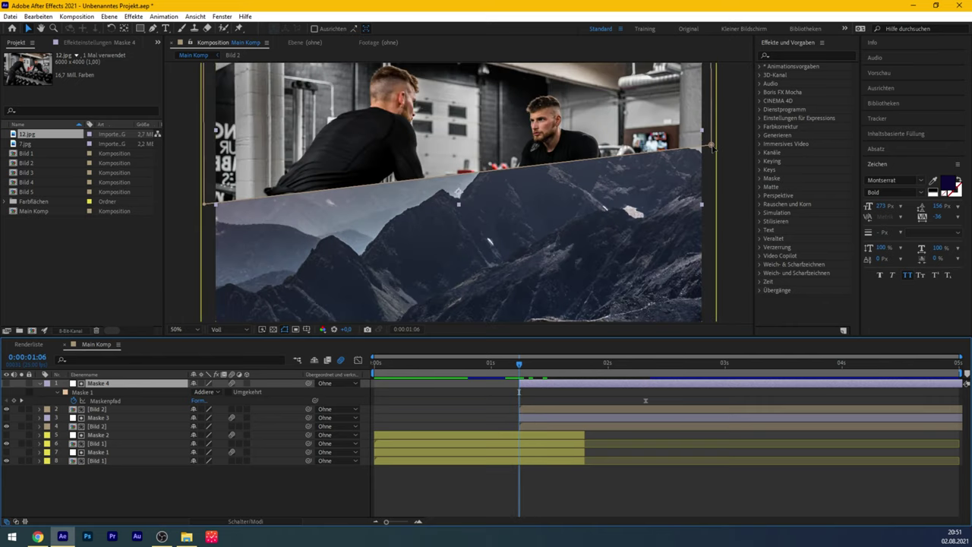
{"action": "left_click", "coordinate": [712, 147]}
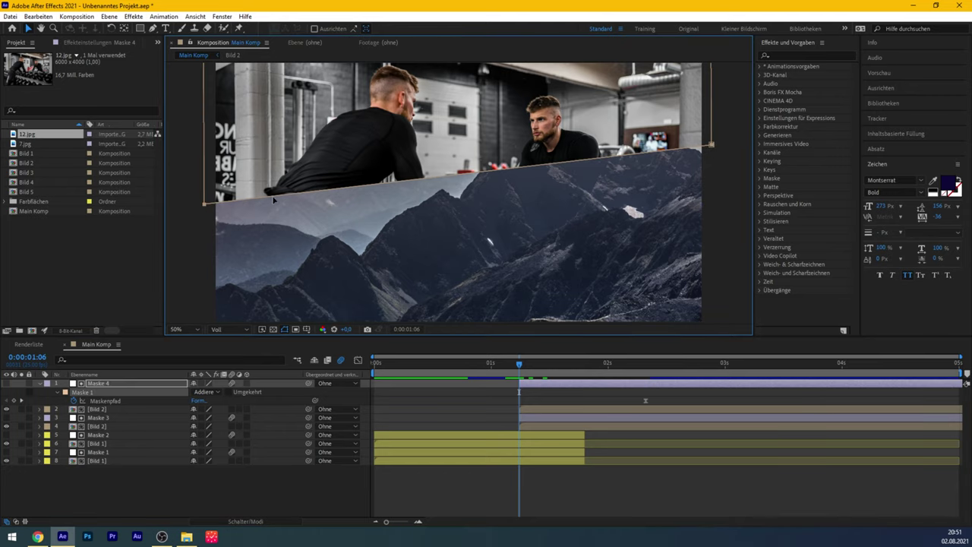
{"action": "key", "text": "comma"}
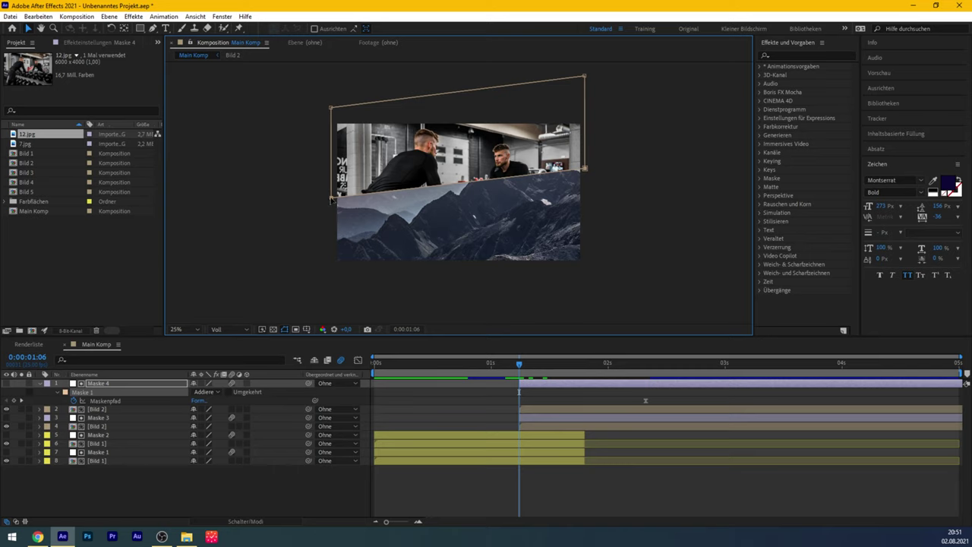
{"action": "left_click_drag", "start_coordinate": [332, 199], "coordinate": [331, 119]}
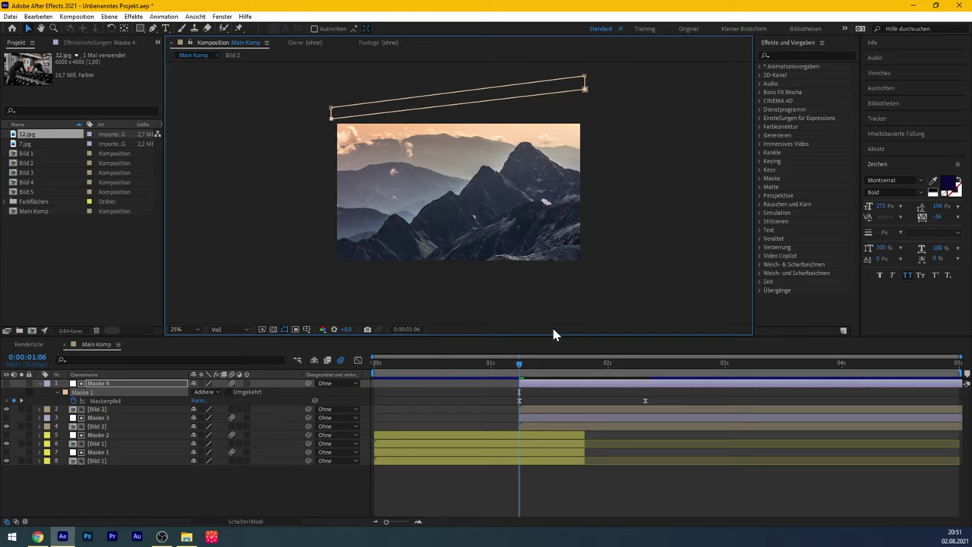
{"action": "left_click_drag", "start_coordinate": [519, 367], "coordinate": [608, 375]}
Extend Maske 2, Maske 1 and both Bild 1 layers to about 0:00:02:12, then review the transition.
{"action": "left_click", "coordinate": [554, 435]}
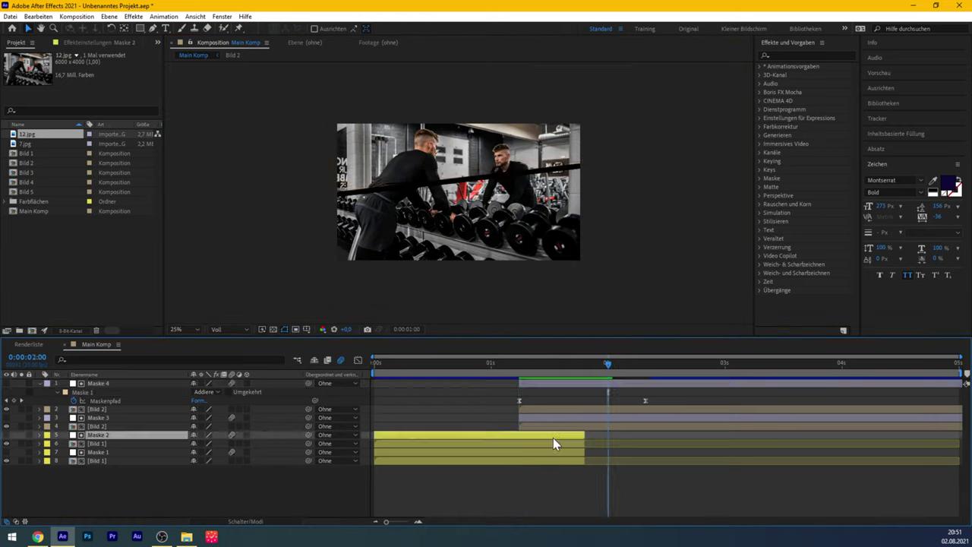
{"action": "key", "text": "period"}
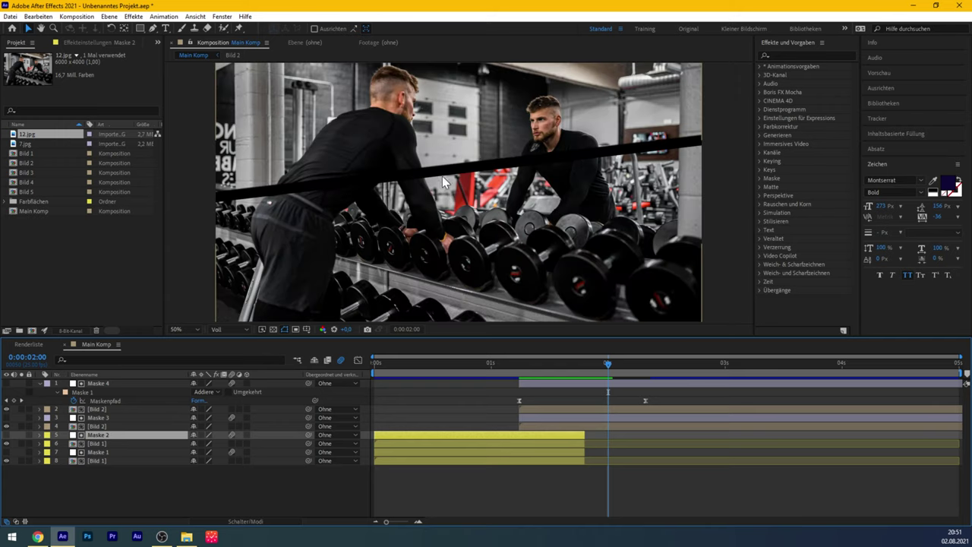
{"action": "left_click", "coordinate": [574, 460], "text": "shift"}
{"action": "left_click_drag", "start_coordinate": [585, 436], "coordinate": [663, 437]}
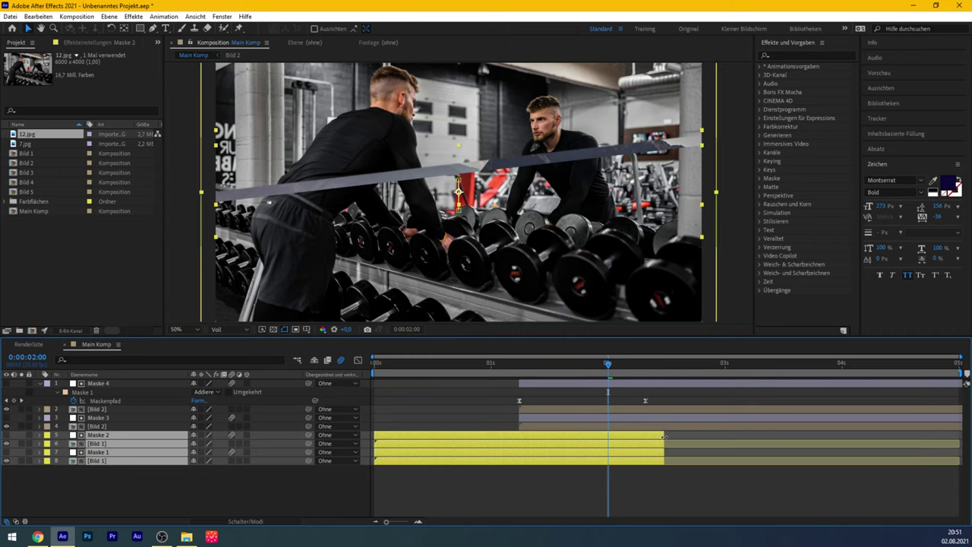
{"action": "left_click_drag", "start_coordinate": [494, 372], "coordinate": [650, 372]}
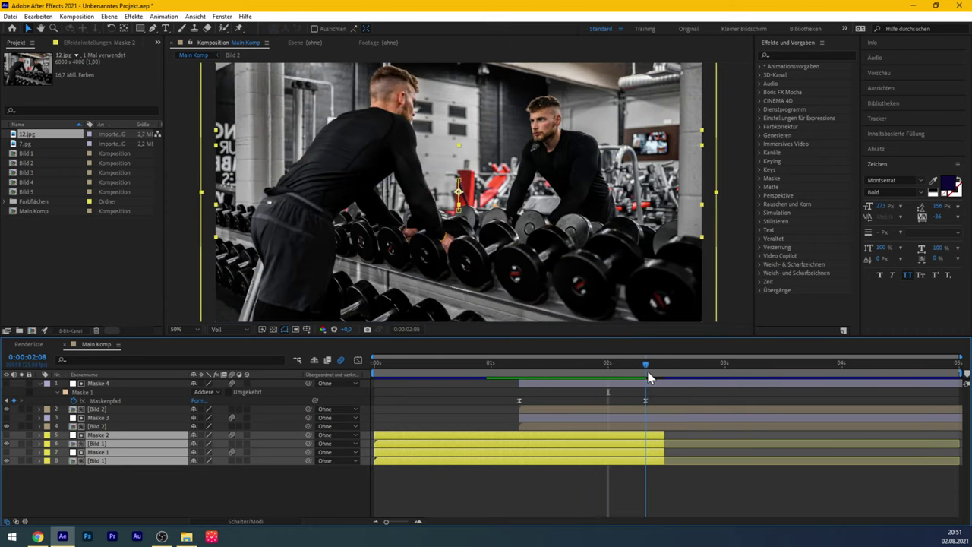
{"action": "left_click", "coordinate": [302, 497]}
Show Position on Bild 2 and Bild 1 and select Bild 1's Position keyframes for copying.
{"action": "left_click", "coordinate": [520, 400]}
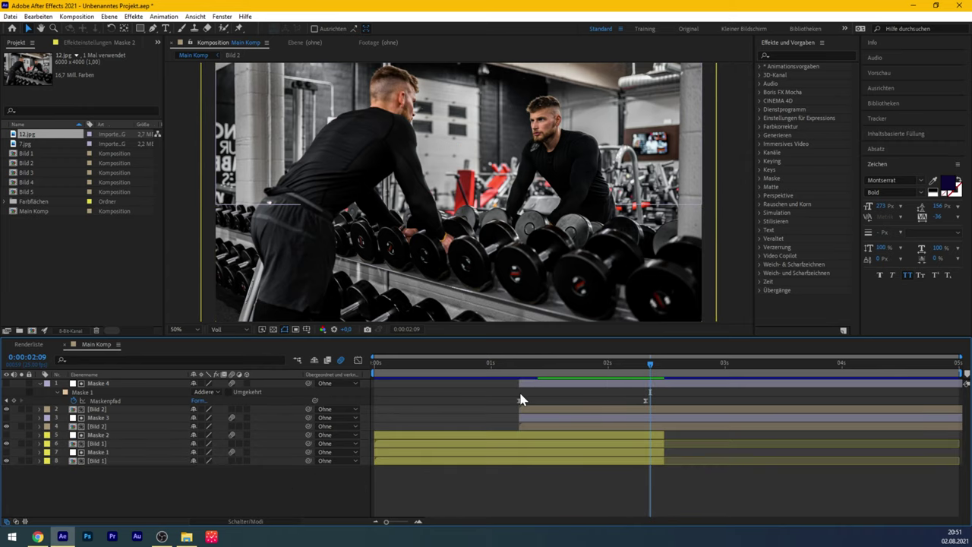
{"action": "key", "text": "space"}
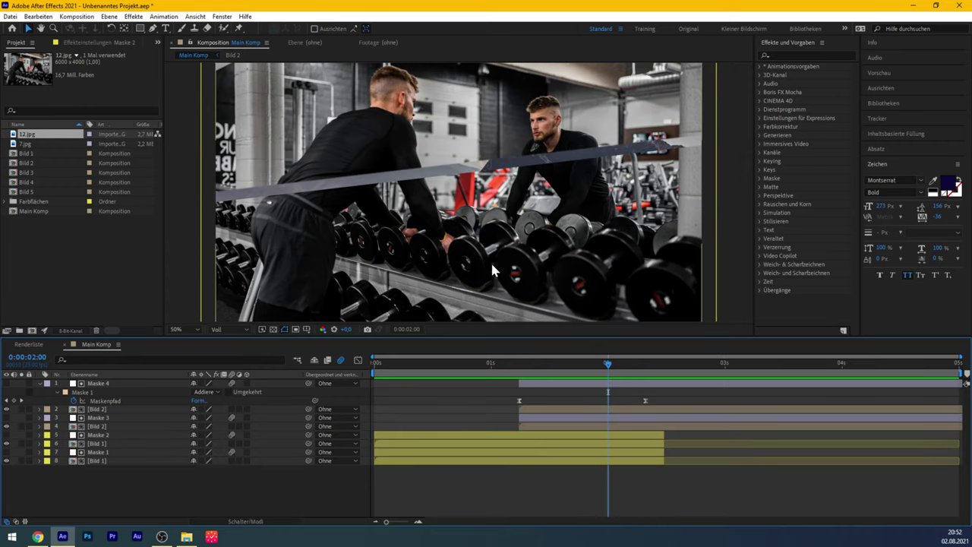
{"action": "left_click", "coordinate": [115, 411]}
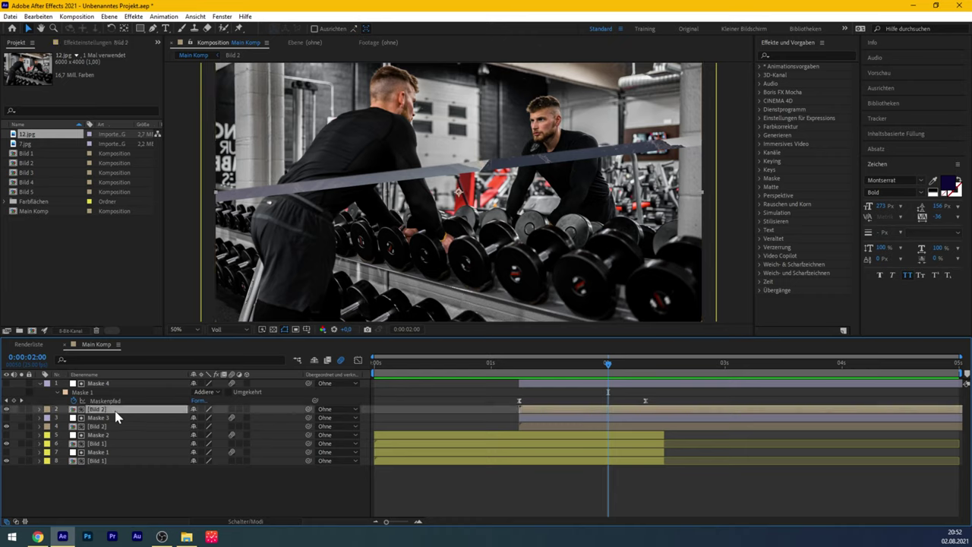
{"action": "key", "text": "p"}
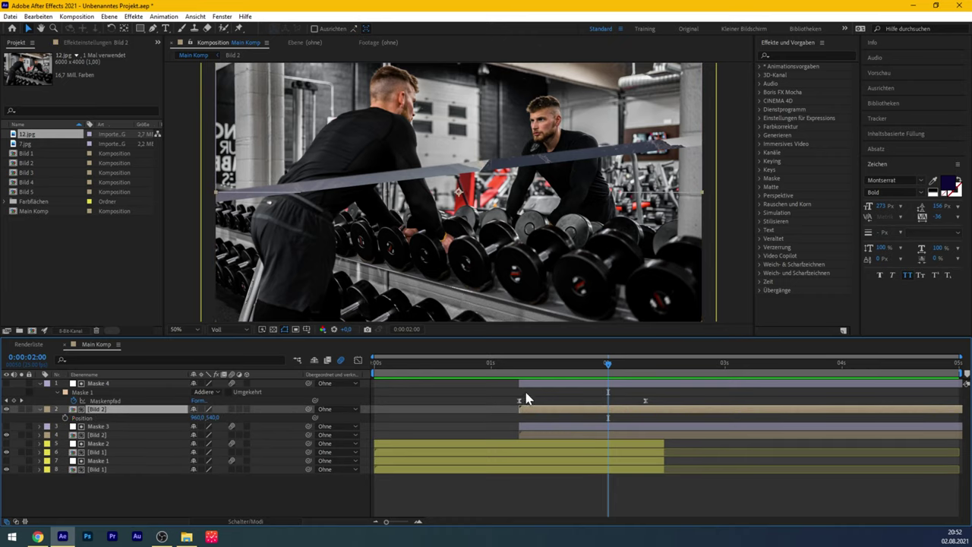
{"action": "left_click", "coordinate": [107, 470]}
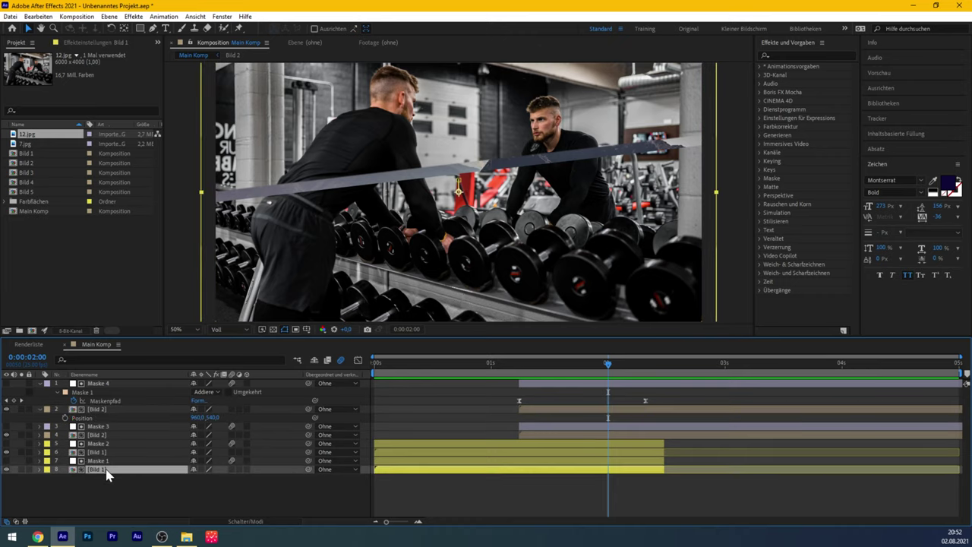
{"action": "key", "text": "p"}
{"action": "mouse_move", "coordinate": [404, 366]}
{"action": "left_mouse_down"}
{"action": "mouse_move", "coordinate": [401, 378]}
{"action": "mouse_move", "coordinate": [362, 372]}
{"action": "left_mouse_up"}
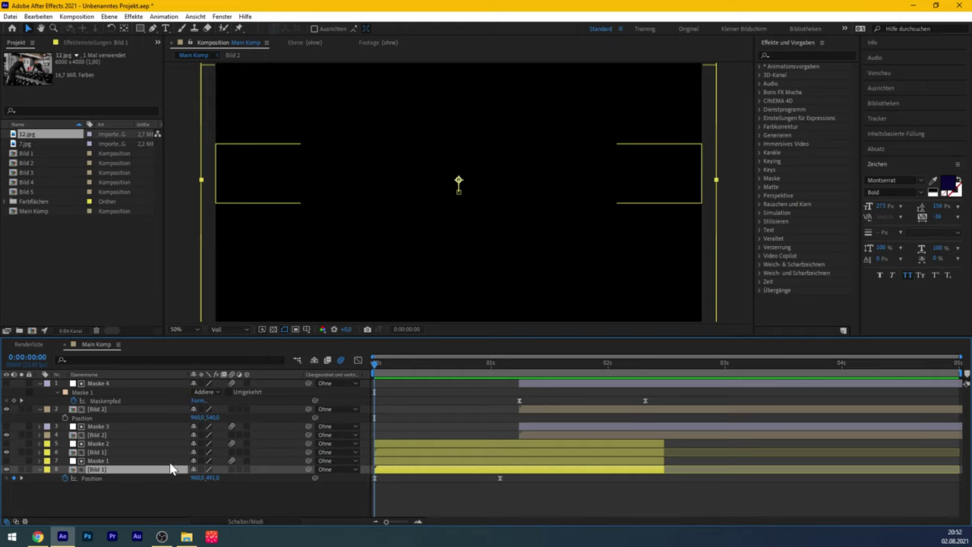
{"action": "left_click", "coordinate": [95, 480]}
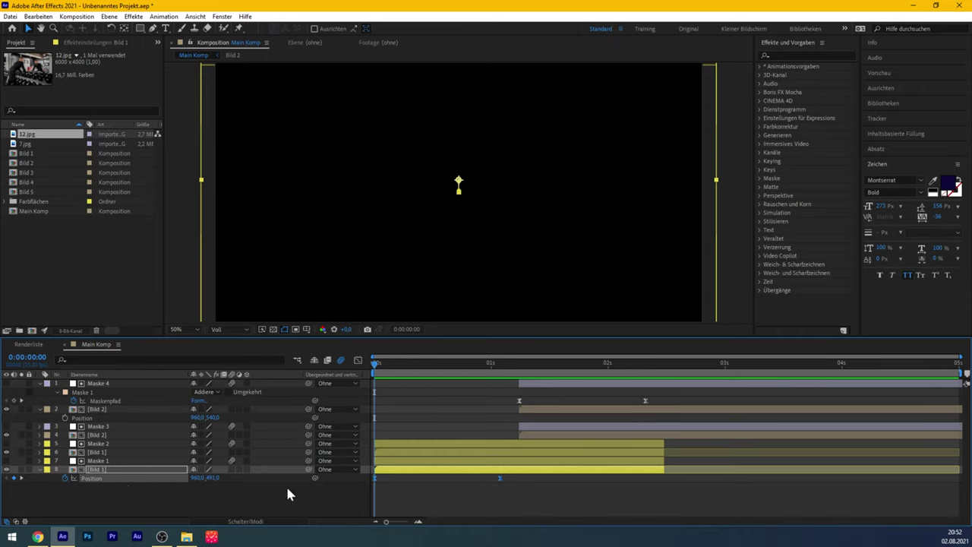
Paste Bild 1's Position keyframes onto Bild 2 at 1:06 and scrub to check the motion.
{"action": "left_click", "coordinate": [519, 367]}
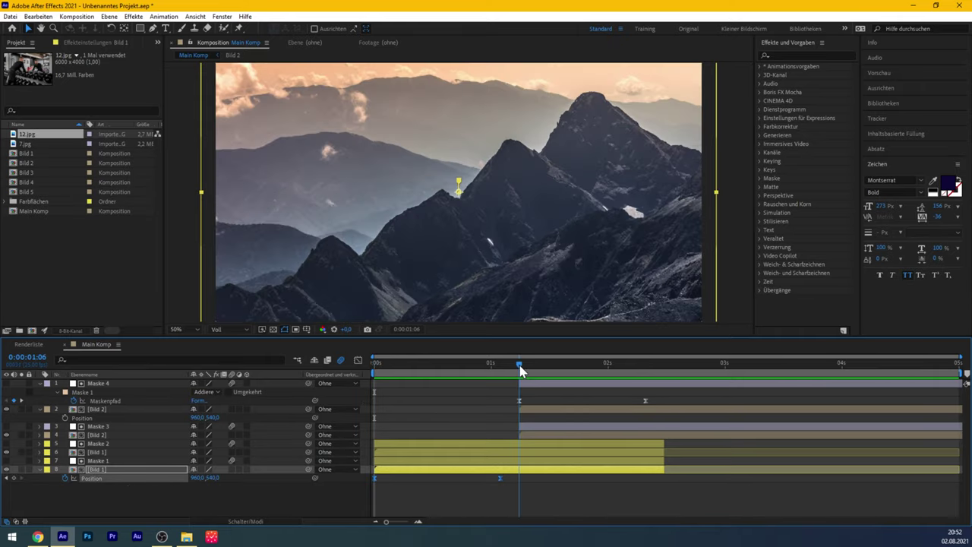
{"action": "left_click", "coordinate": [530, 412]}
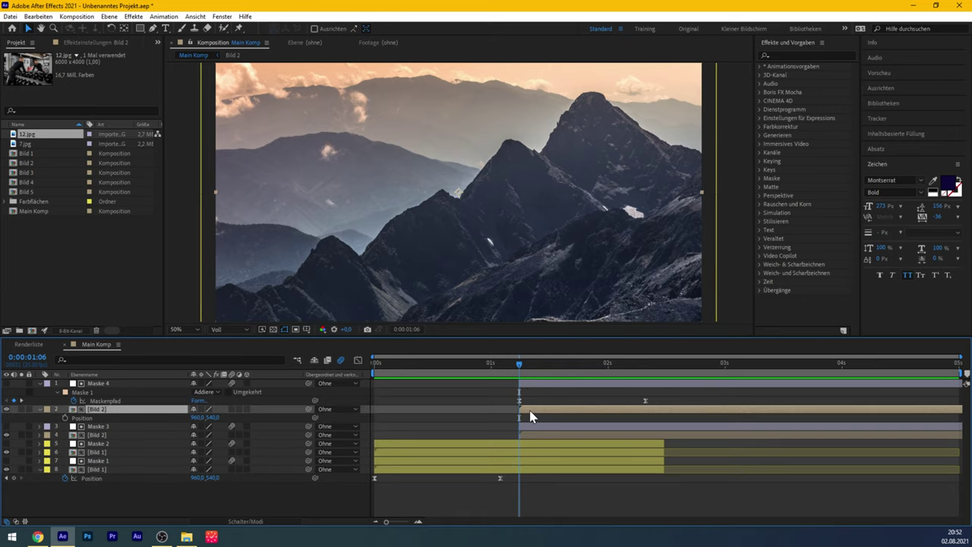
{"action": "left_click", "coordinate": [528, 428]}
{"action": "left_click", "coordinate": [528, 435]}
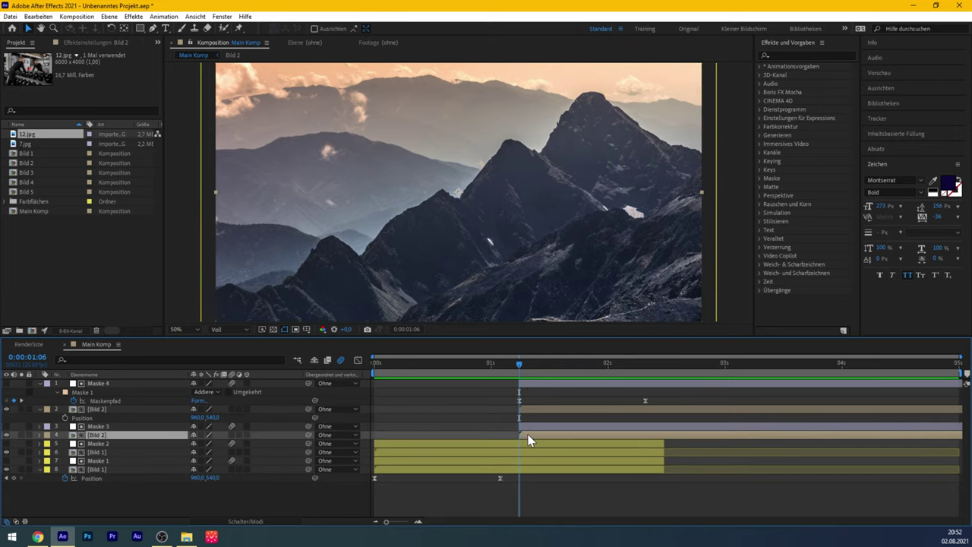
{"action": "key", "text": "p"}
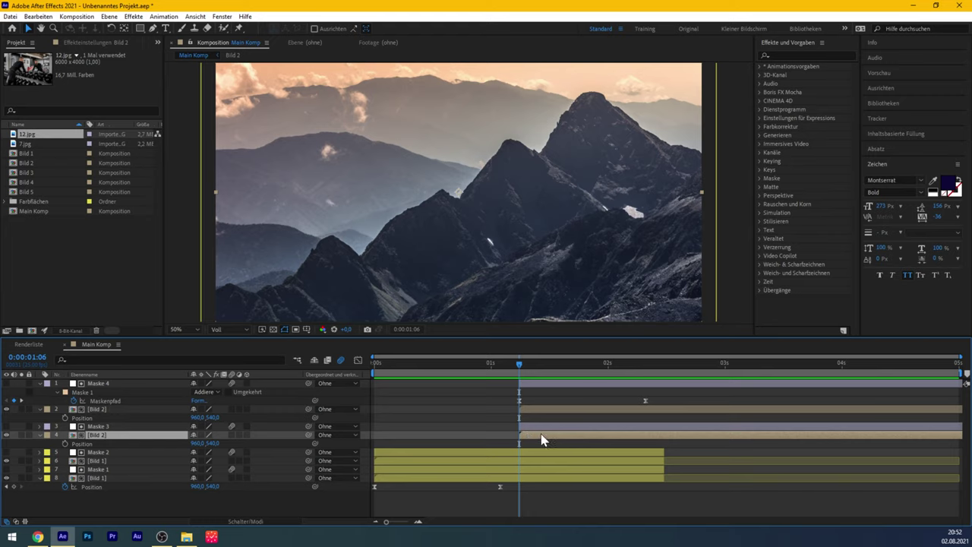
{"action": "key", "text": "ctrl+v"}
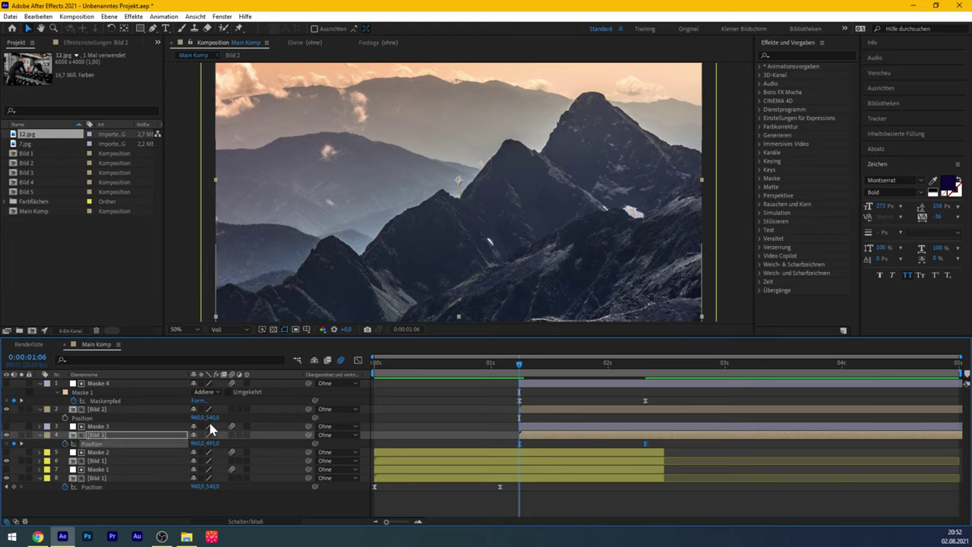
{"action": "left_click", "coordinate": [103, 408]}
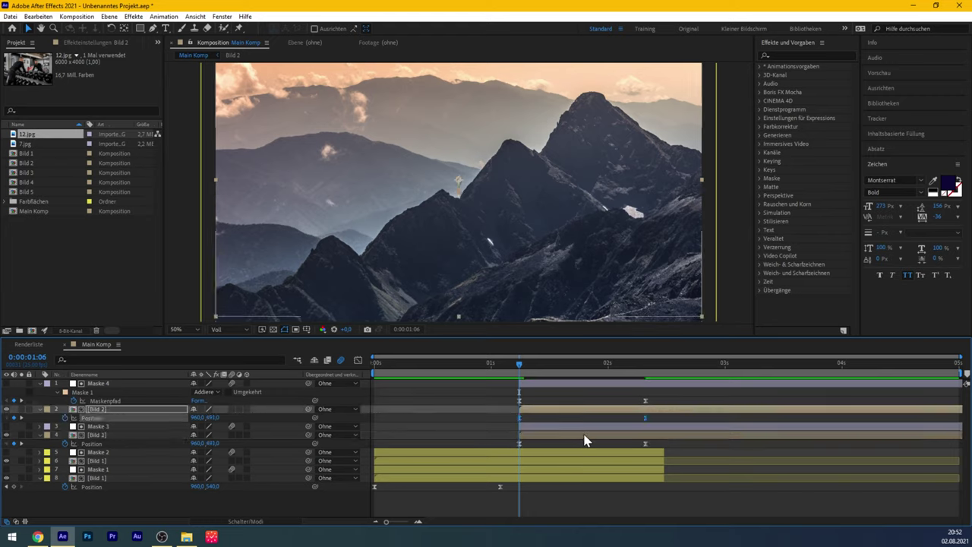
{"action": "left_click_drag", "start_coordinate": [520, 367], "coordinate": [686, 386]}
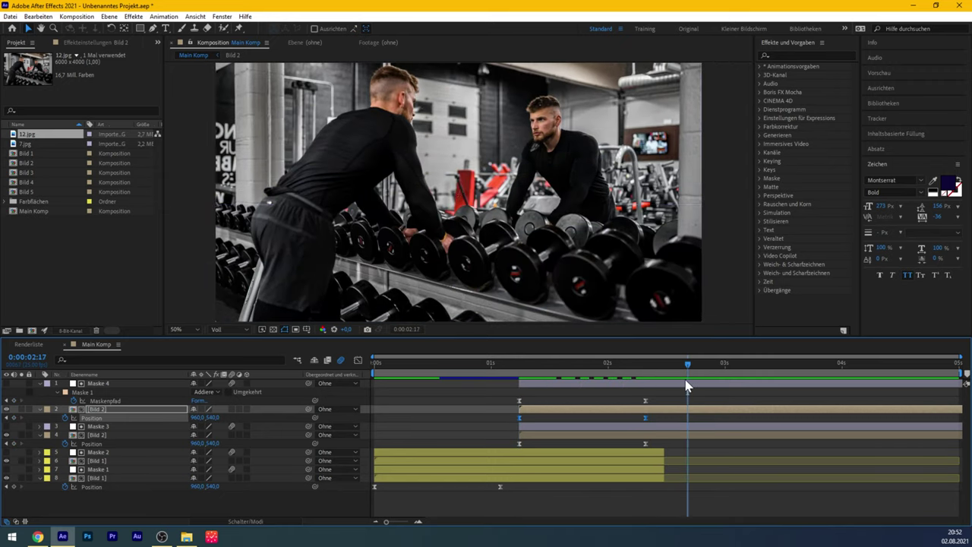
Preview the intro, jump to 0:00:00:12, and open the Bild 1 mountain-photo precomp.
{"action": "key", "text": "space"}
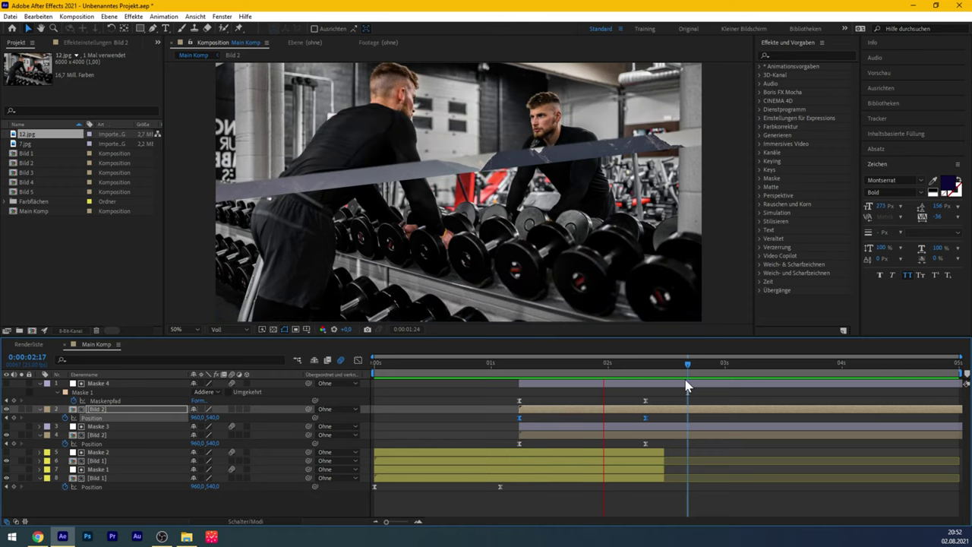
{"action": "left_click_drag", "start_coordinate": [686, 385], "coordinate": [585, 380]}
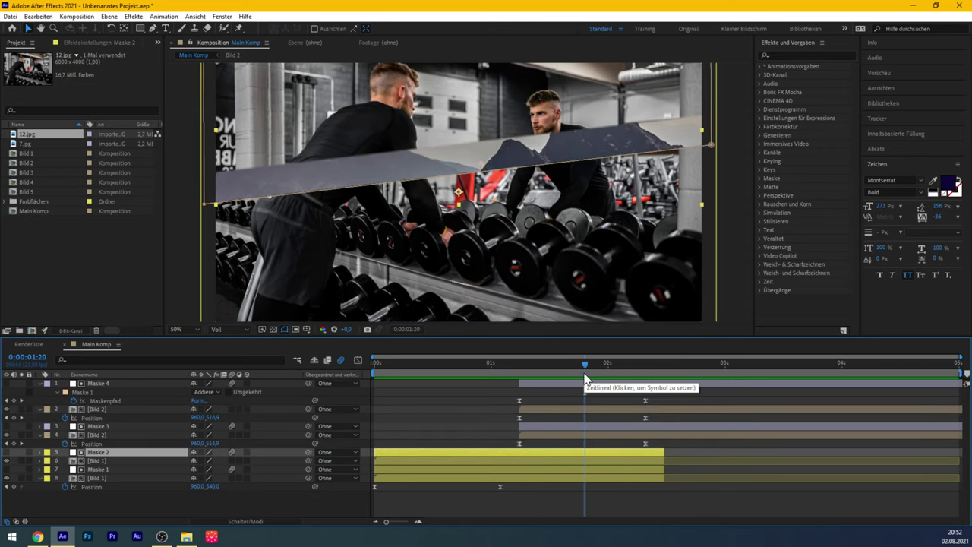
{"action": "mouse_move", "coordinate": [584, 377]}
{"action": "left_mouse_down"}
{"action": "mouse_move", "coordinate": [476, 371]}
{"action": "mouse_move", "coordinate": [573, 382]}
{"action": "mouse_move", "coordinate": [535, 389]}
{"action": "mouse_move", "coordinate": [624, 390]}
{"action": "left_mouse_up"}
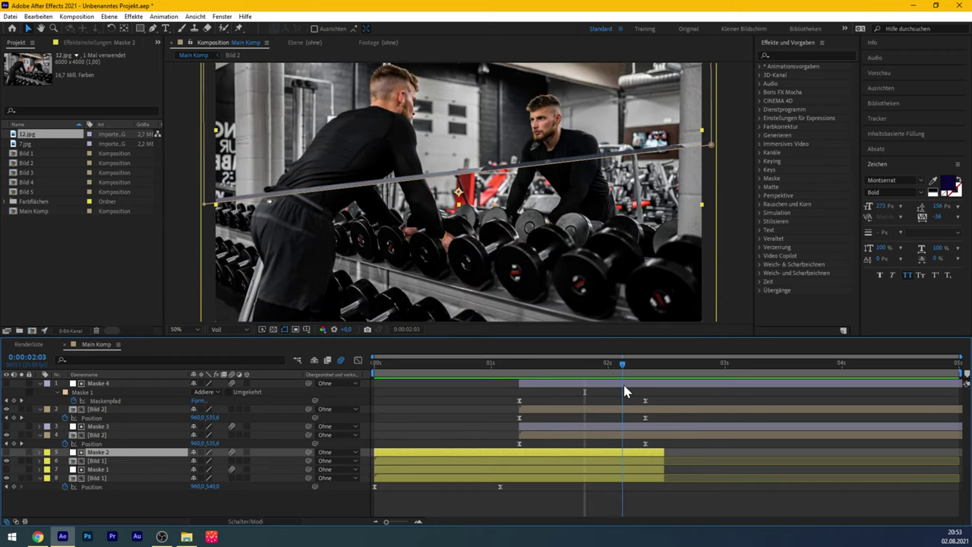
{"action": "left_click", "coordinate": [430, 367]}
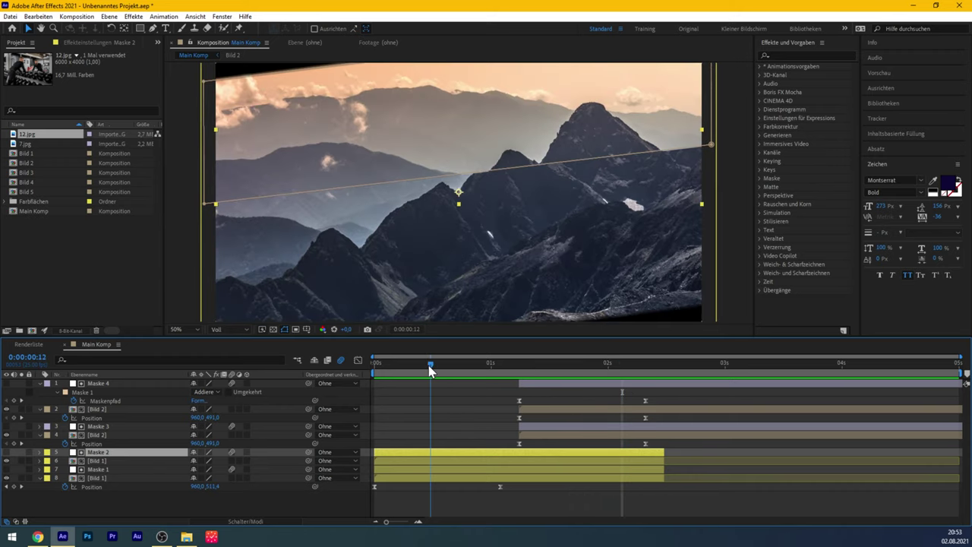
{"action": "double_click", "coordinate": [109, 479]}
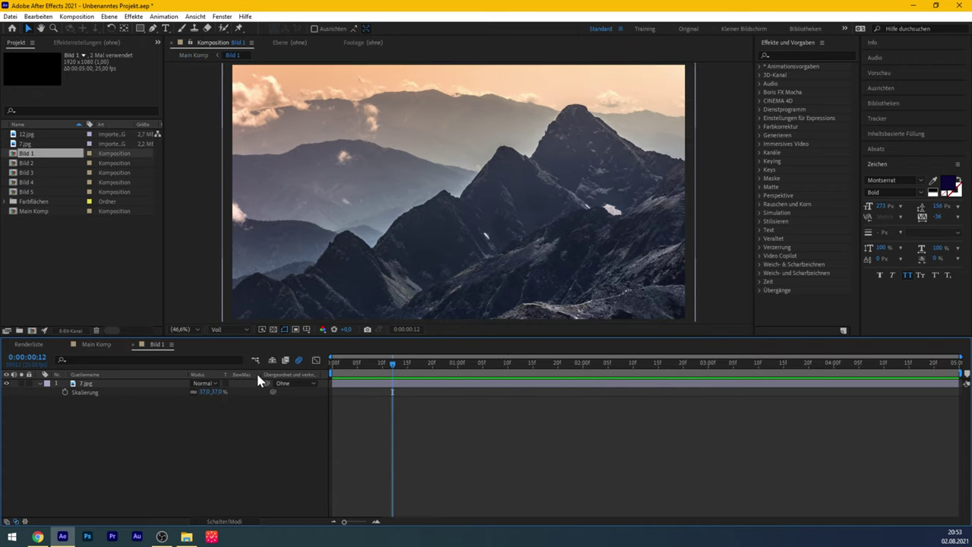
Add a FINANZEN text layer centred horizontally and vertically over the mountains.
{"action": "key", "text": "ctrl+t"}
{"action": "left_click", "coordinate": [427, 202]}
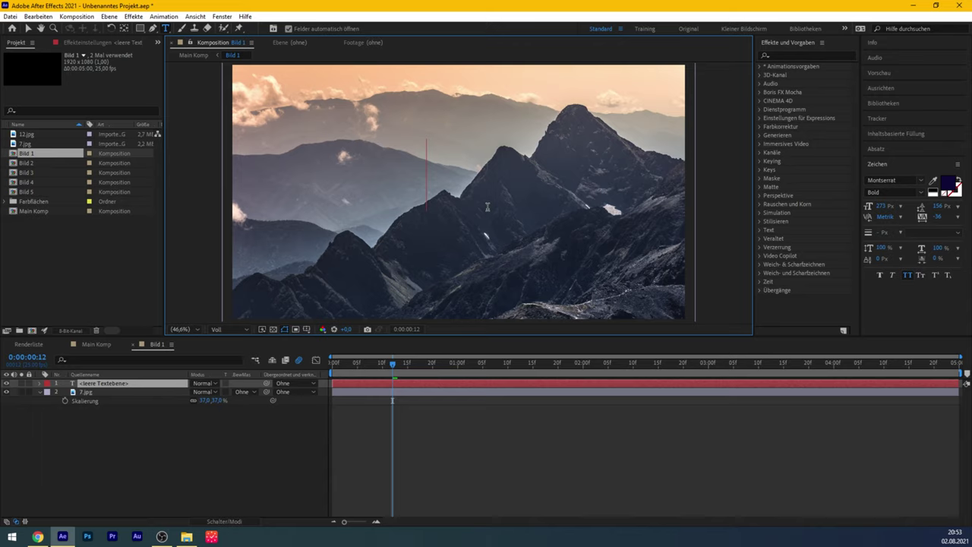
{"action": "type", "text": "FINANZEN"}
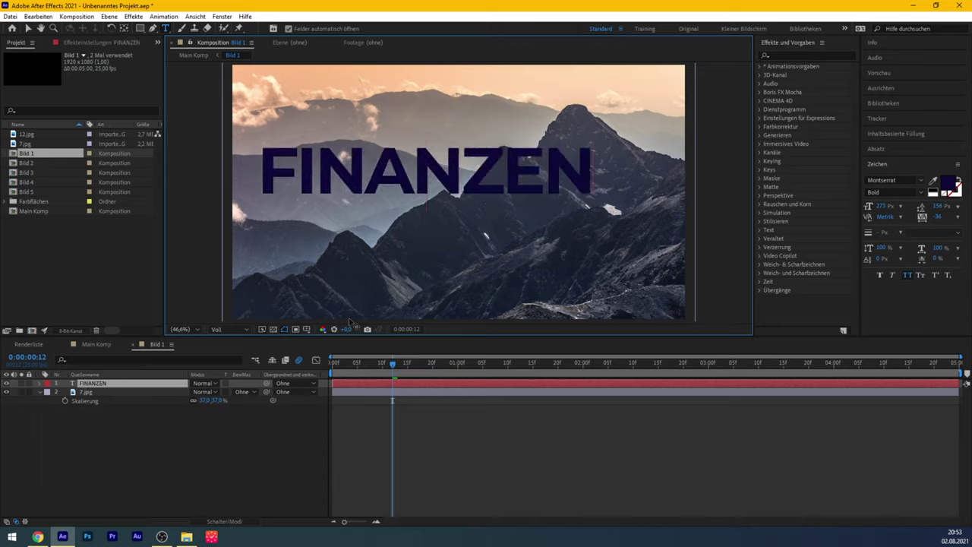
{"action": "left_click", "coordinate": [889, 90]}
{"action": "left_click", "coordinate": [887, 124]}
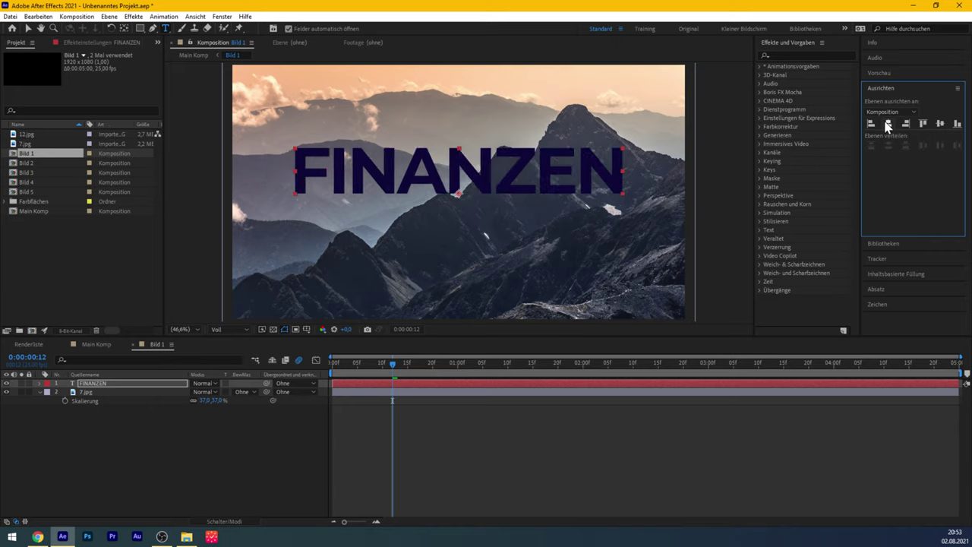
{"action": "left_click", "coordinate": [940, 125]}
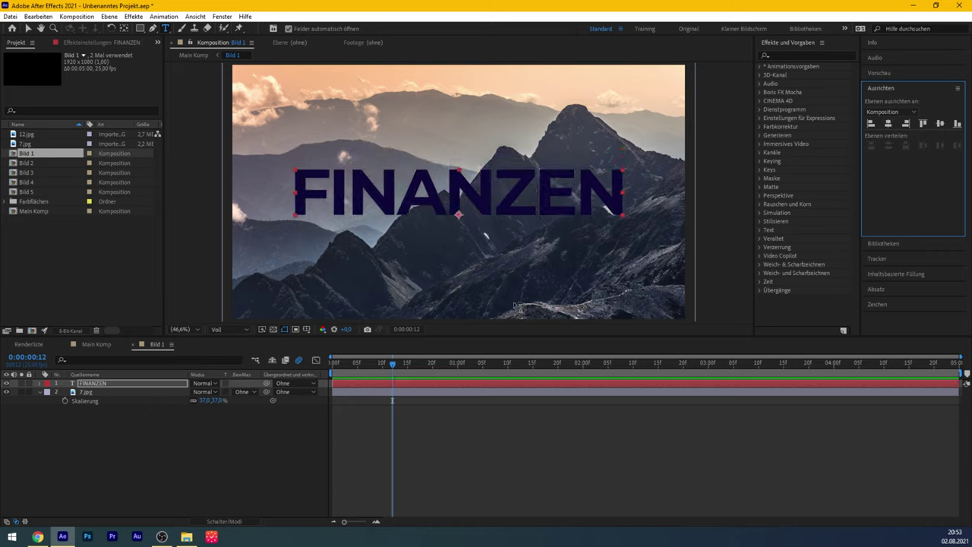
Set the FINANZEN layer's blend mode to Overlay (Überlagern).
{"action": "left_click", "coordinate": [206, 383]}
{"action": "left_click", "coordinate": [258, 272]}
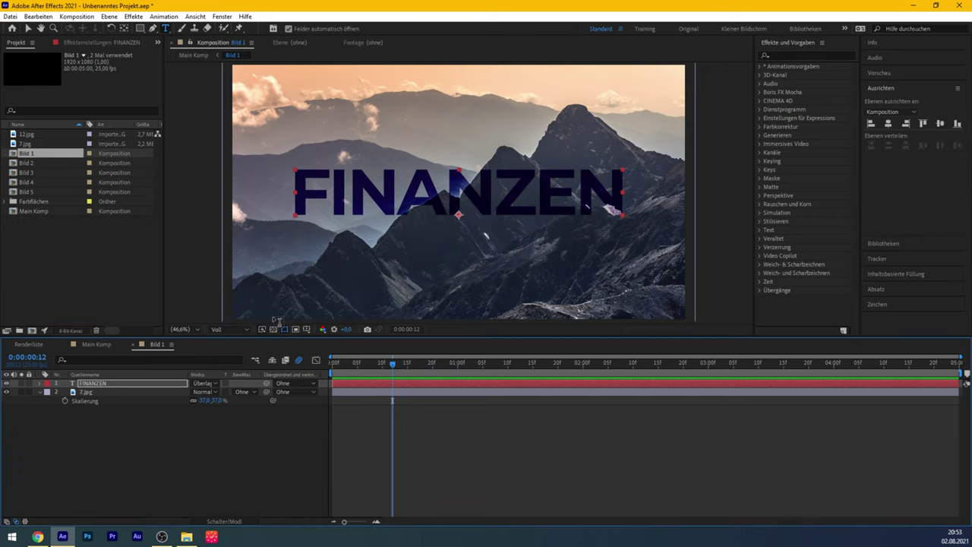
{"action": "left_click", "coordinate": [221, 449]}
Preview the intro in Main Komp, then open the Bild 2 gym-photo precomp.
{"action": "left_click", "coordinate": [103, 344]}
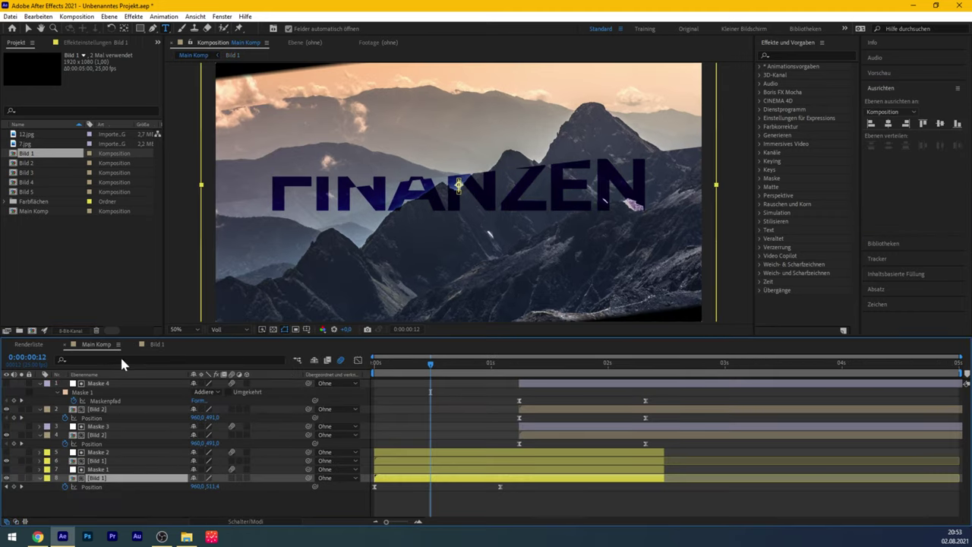
{"action": "mouse_move", "coordinate": [373, 363]}
{"action": "left_mouse_down"}
{"action": "mouse_move", "coordinate": [487, 357]}
{"action": "mouse_move", "coordinate": [408, 365]}
{"action": "left_mouse_up"}
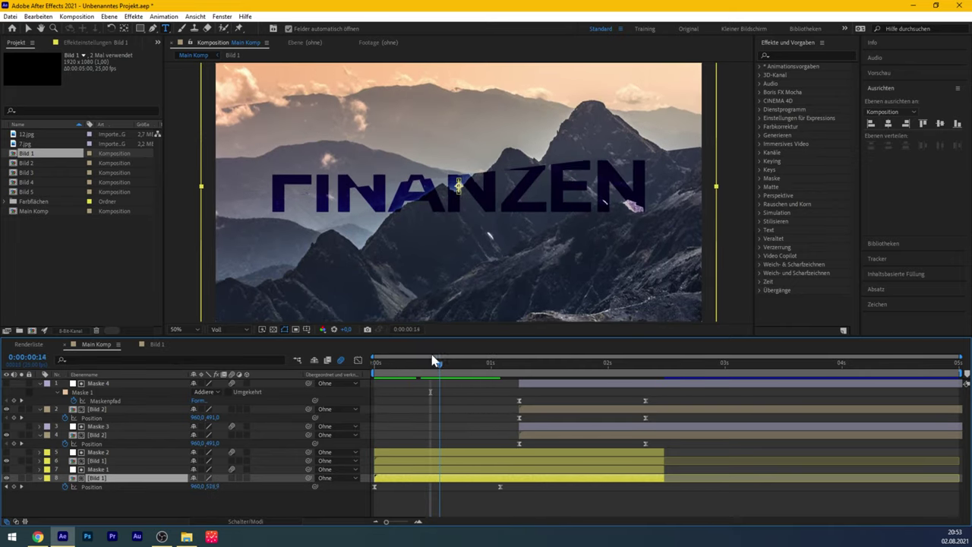
{"action": "key", "text": "space"}
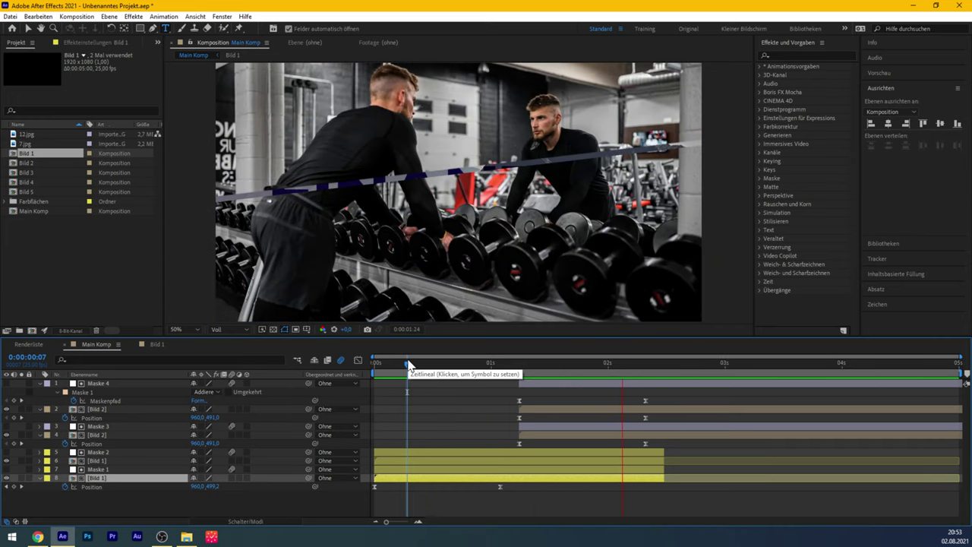
{"action": "key", "text": "space"}
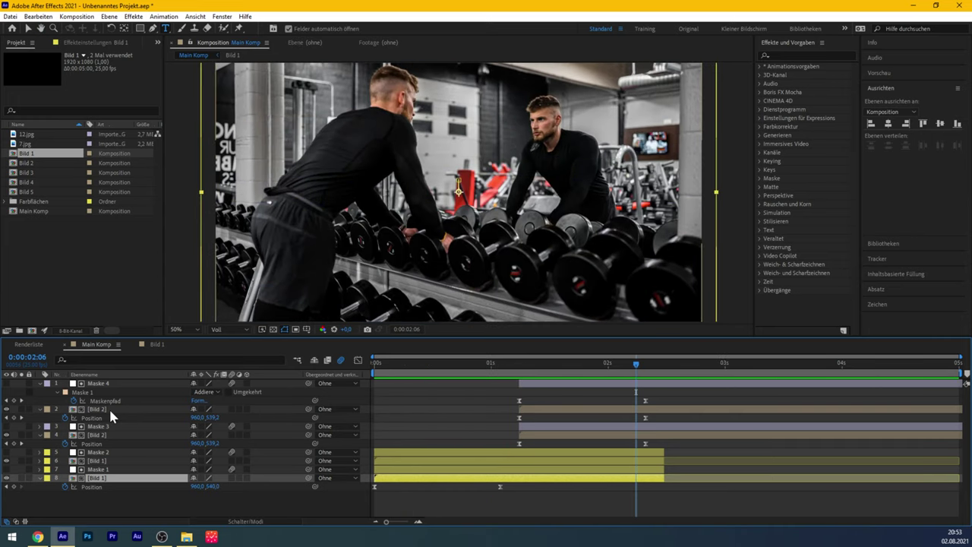
{"action": "double_click", "coordinate": [109, 408]}
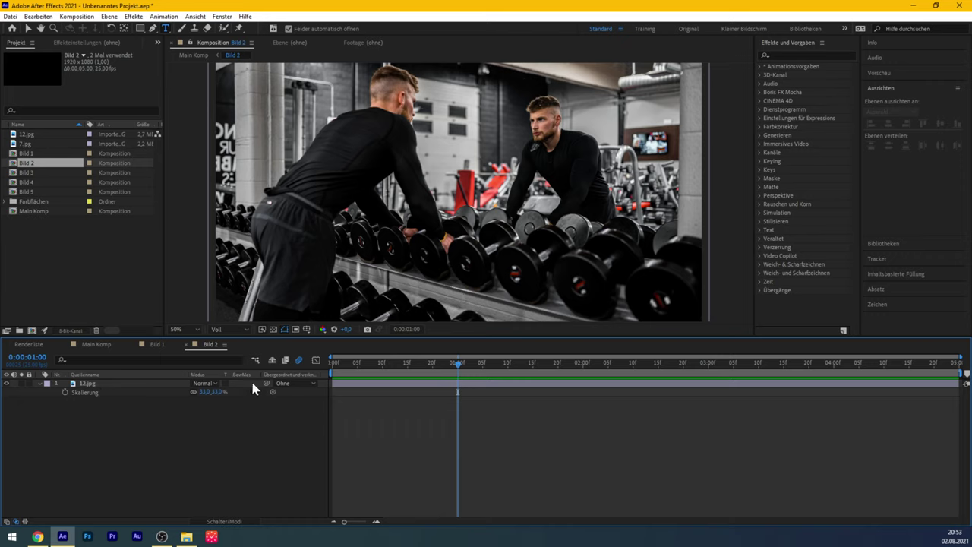
Copy the FINANZEN title layer from Bild 1 and paste it into Bild 2.
{"action": "left_click", "coordinate": [156, 344]}
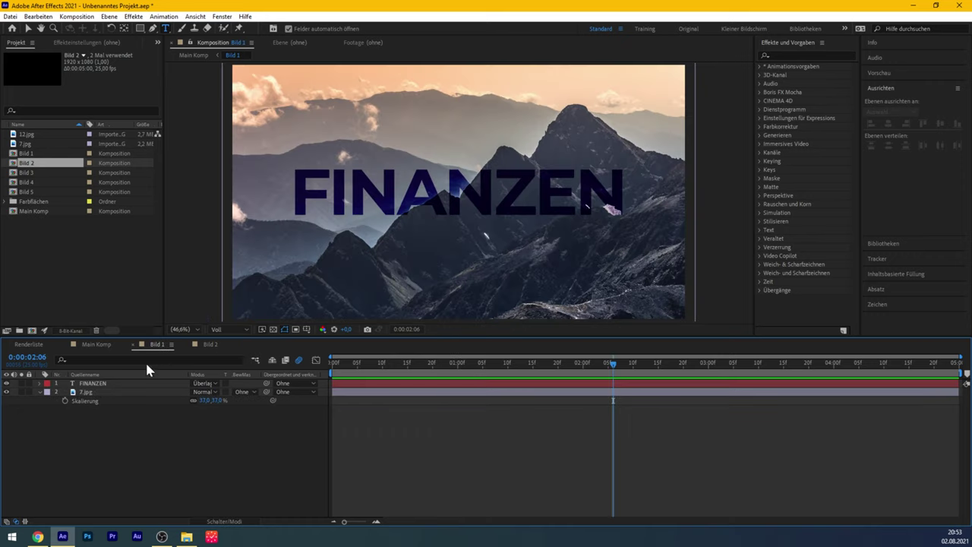
{"action": "left_click", "coordinate": [105, 385]}
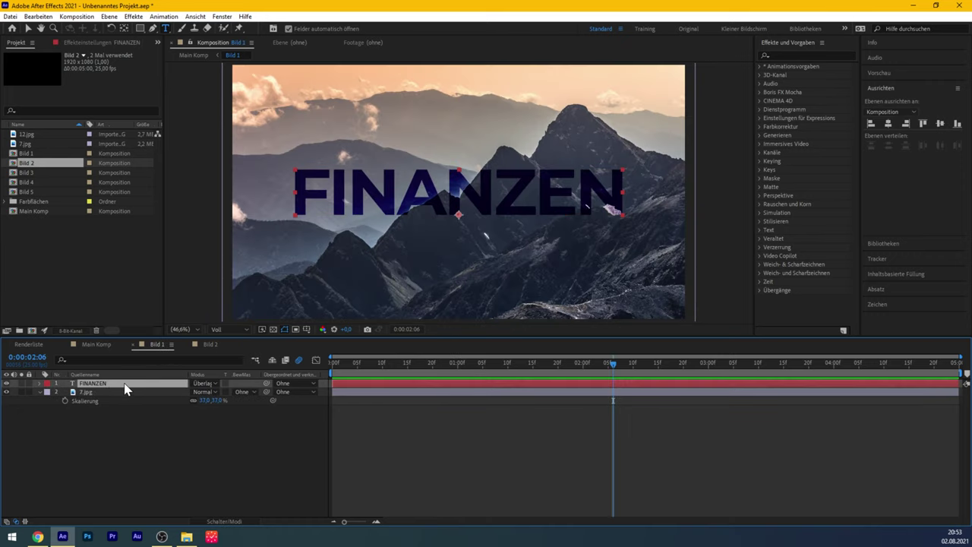
{"action": "left_click", "coordinate": [206, 344]}
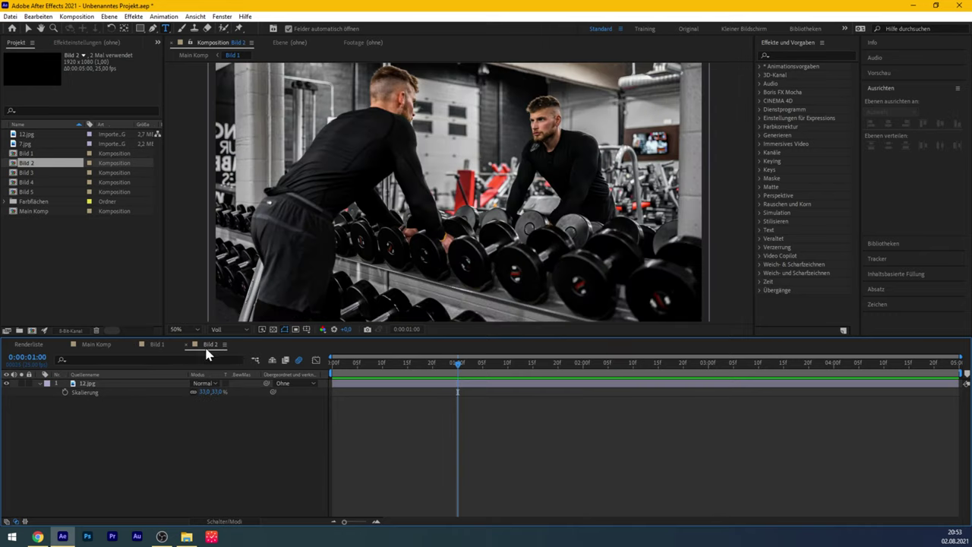
{"action": "left_click", "coordinate": [144, 384]}
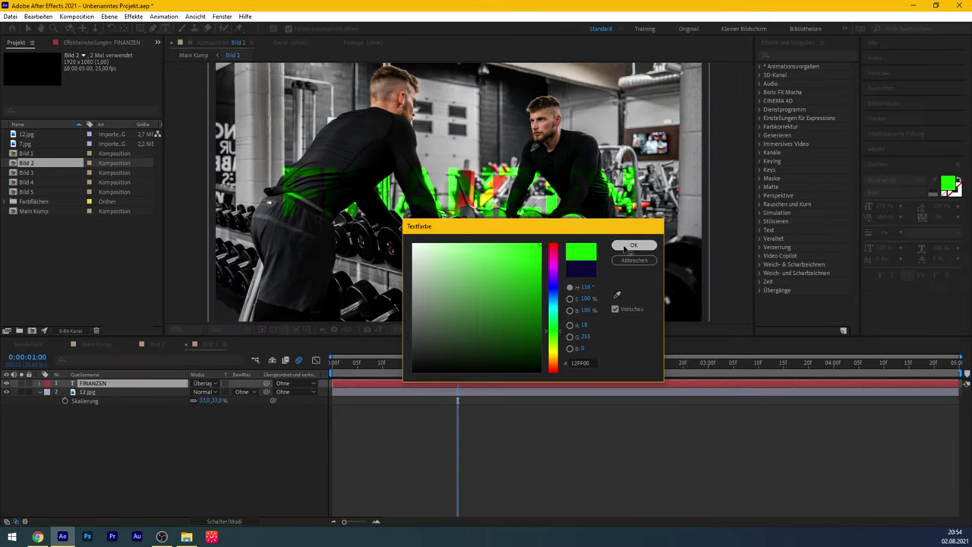
Make the pasted title green, Normal blend mode and 63% opacity, then return to Main Komp.
{"action": "left_click", "coordinate": [619, 247]}
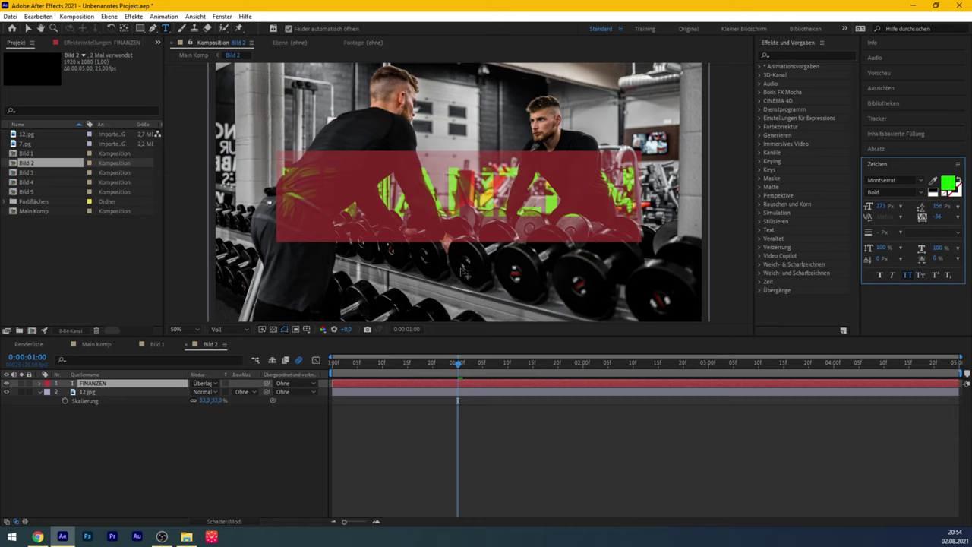
{"action": "left_click", "coordinate": [203, 382]}
{"action": "left_click", "coordinate": [236, 79]}
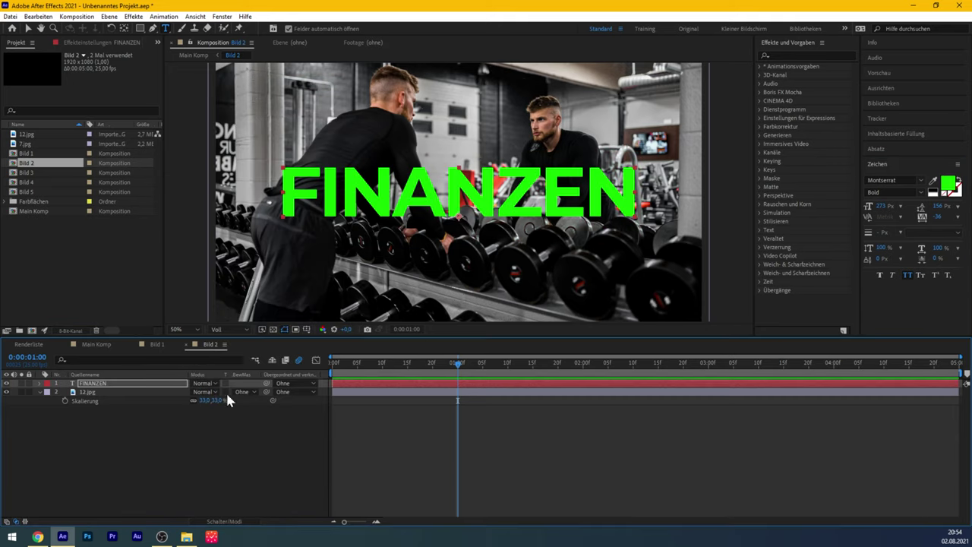
{"action": "key", "text": "t"}
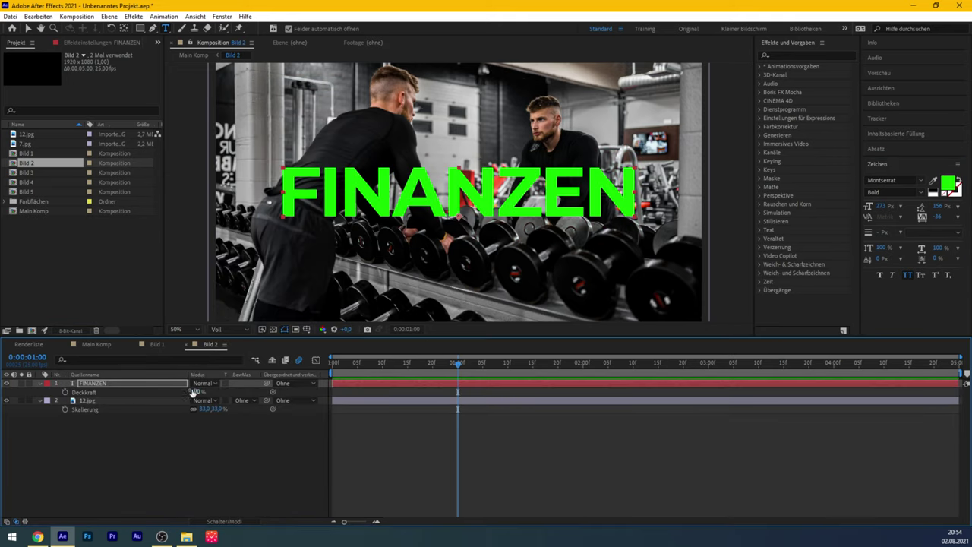
{"action": "left_click_drag", "start_coordinate": [196, 392], "coordinate": [174, 391]}
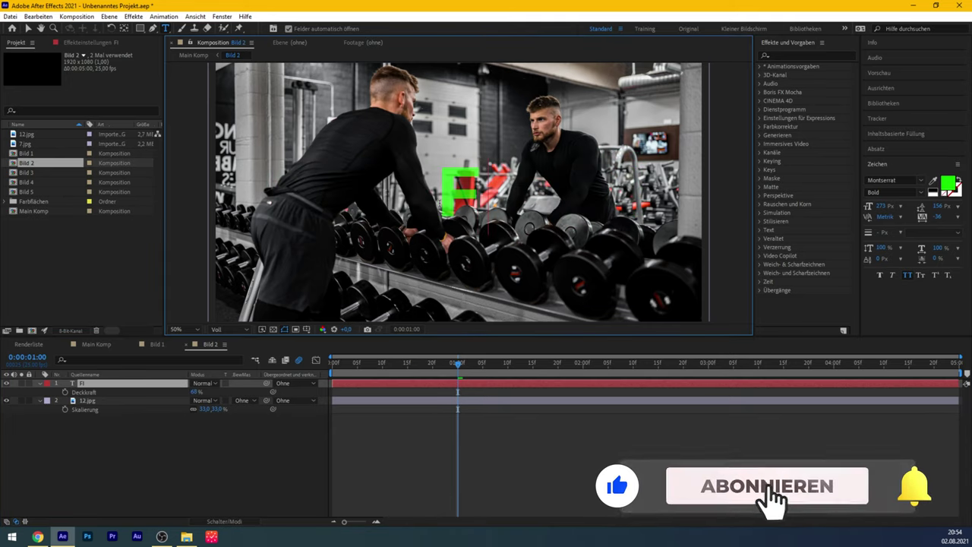
{"action": "left_click", "coordinate": [95, 345]}
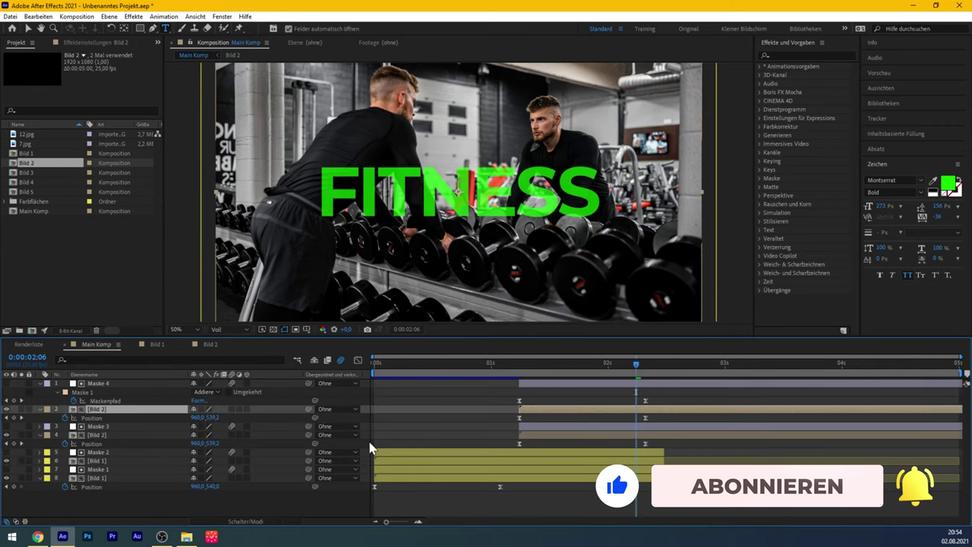
{"action": "key", "text": "space"}
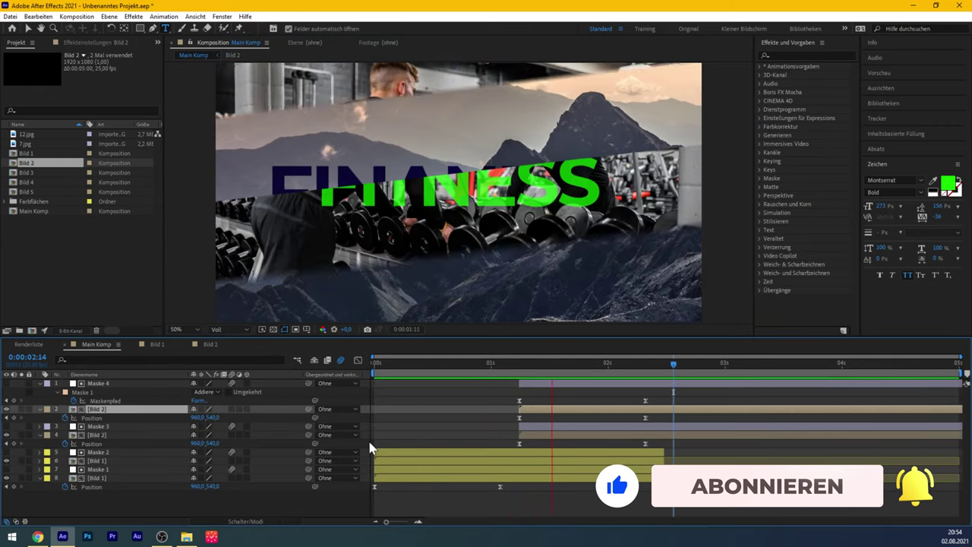
{"action": "key", "text": "space"}
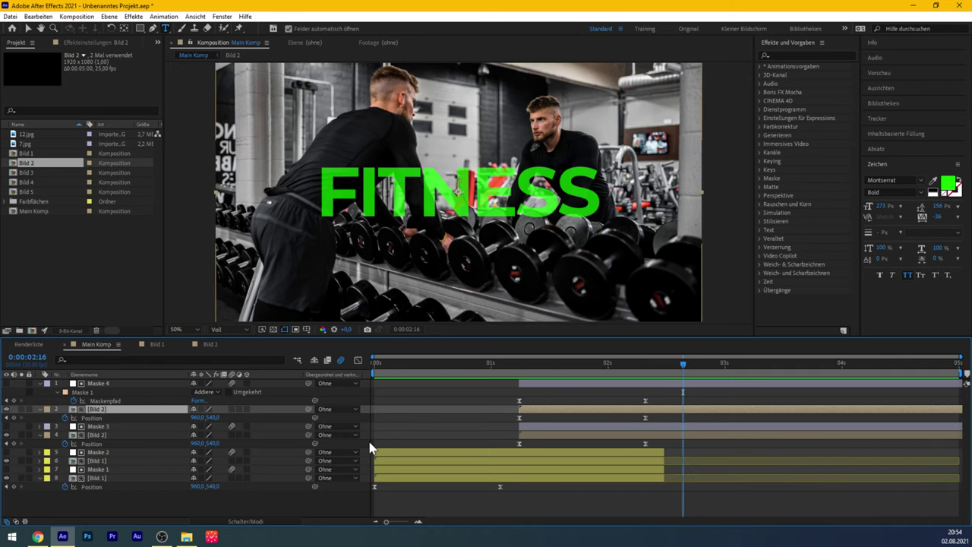